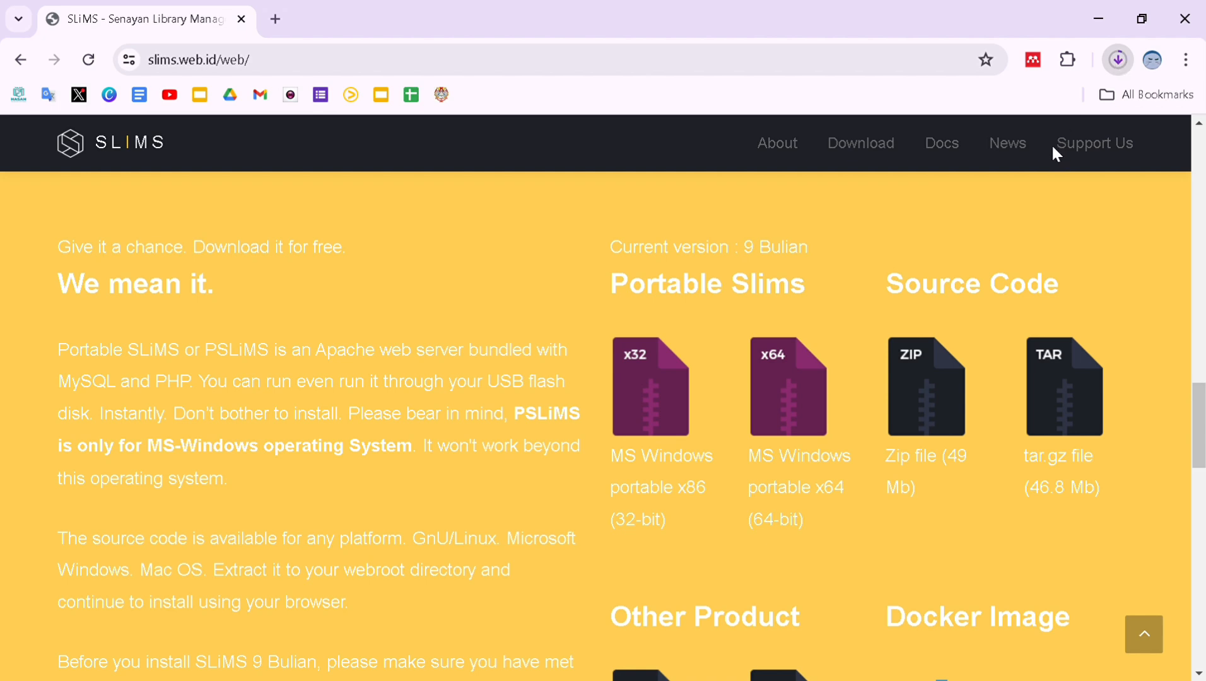
Open a new blank browser tab beside the SLiMS download page.
left_click(275, 19)
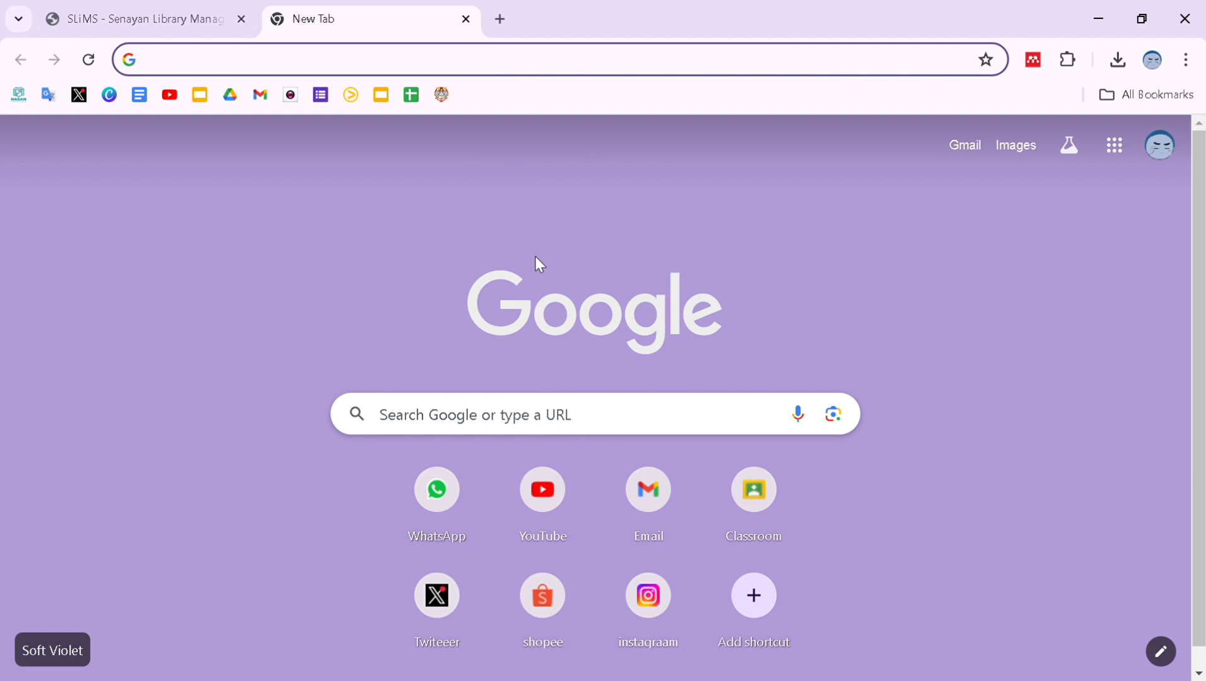
Load phpMyAdmin from the address bar and go to its new-database page.
type("ph")
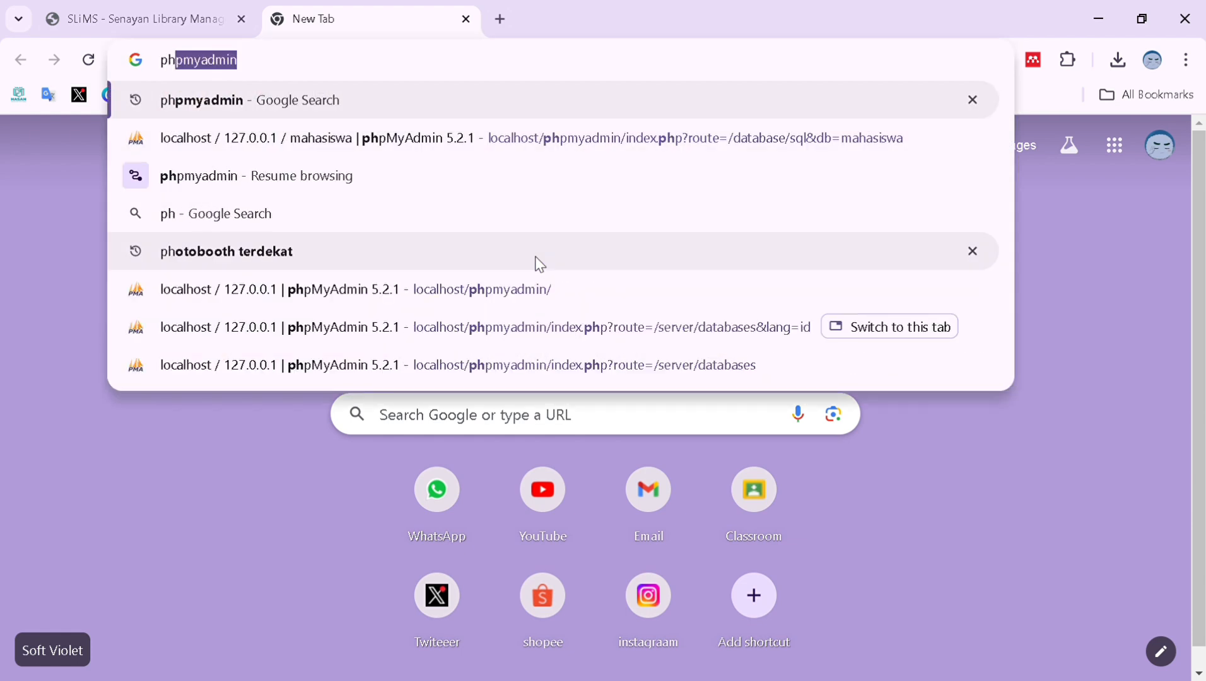
type("pmy")
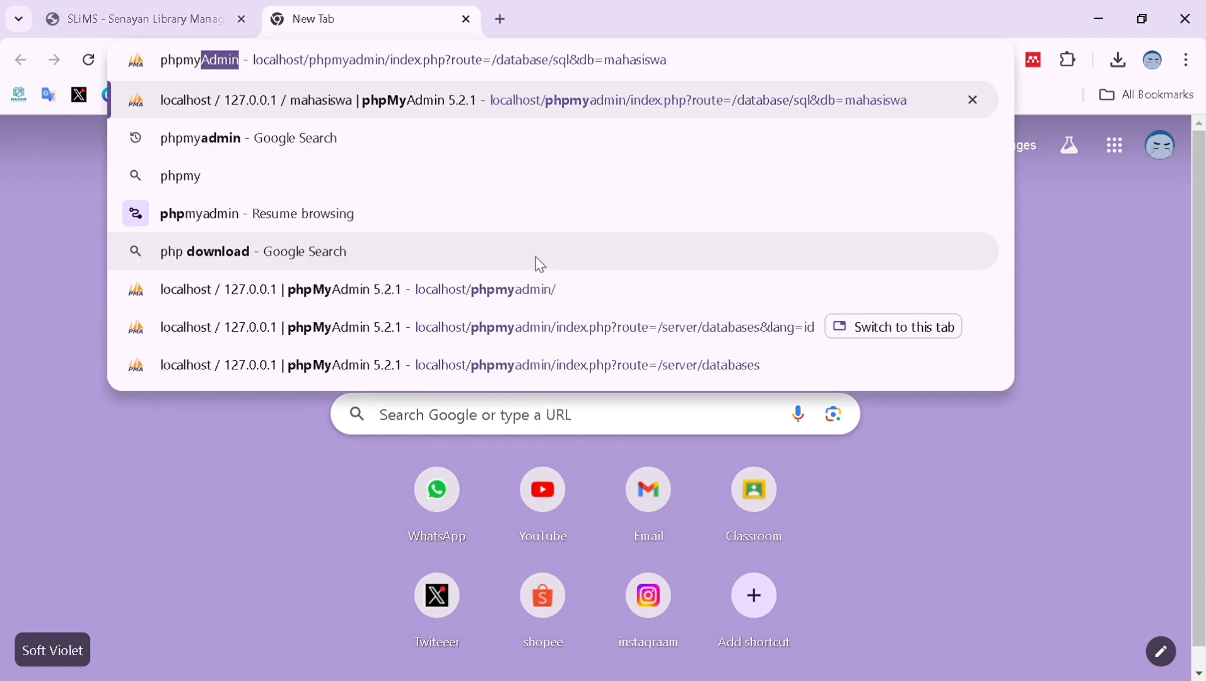
type("admin")
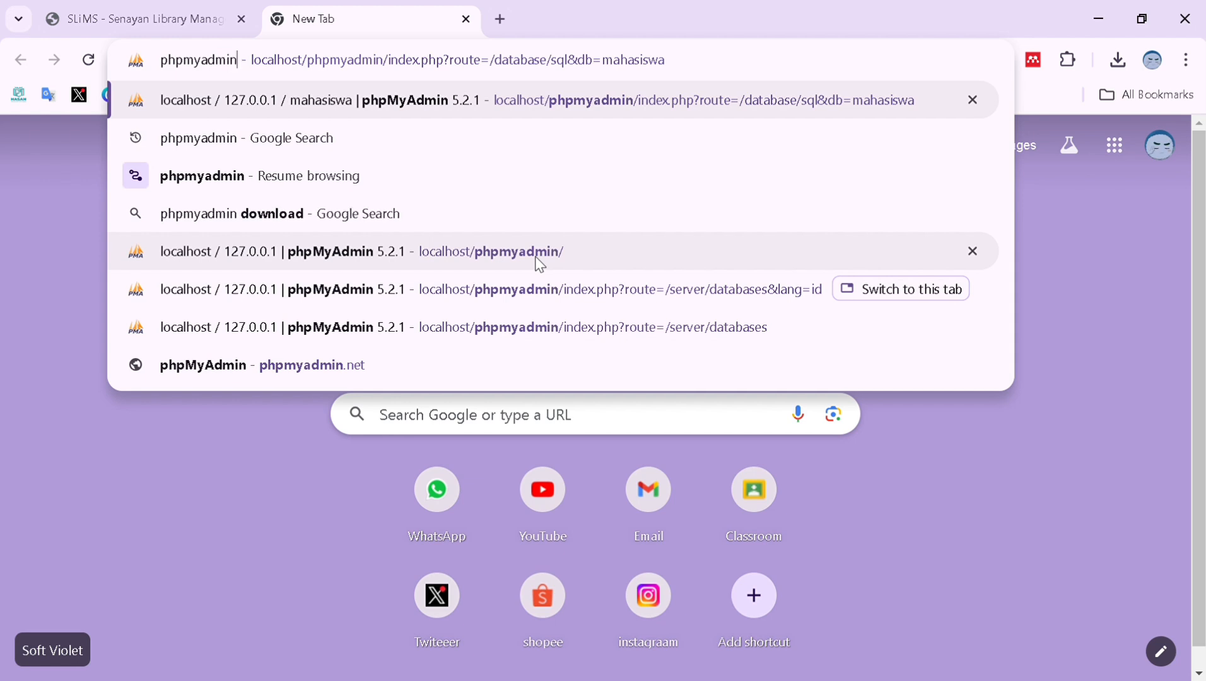
key("Return")
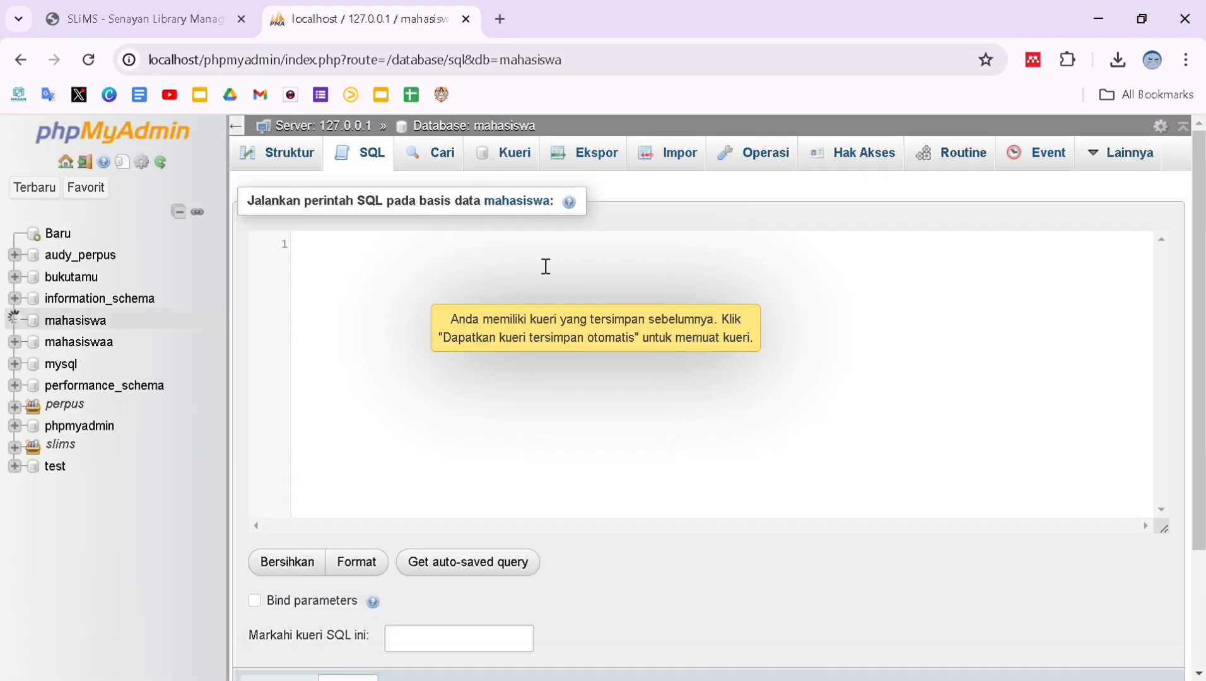
left_click(58, 238)
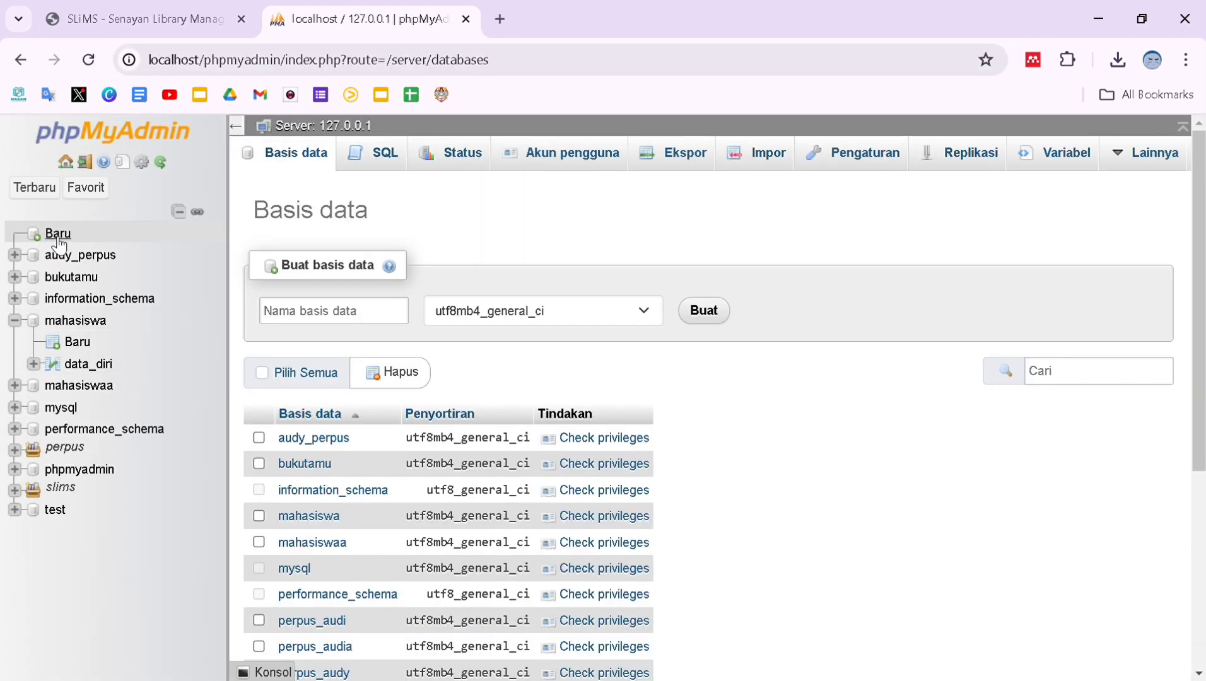
Create an empty database named audi_perpus, then open another blank tab.
left_click(319, 322)
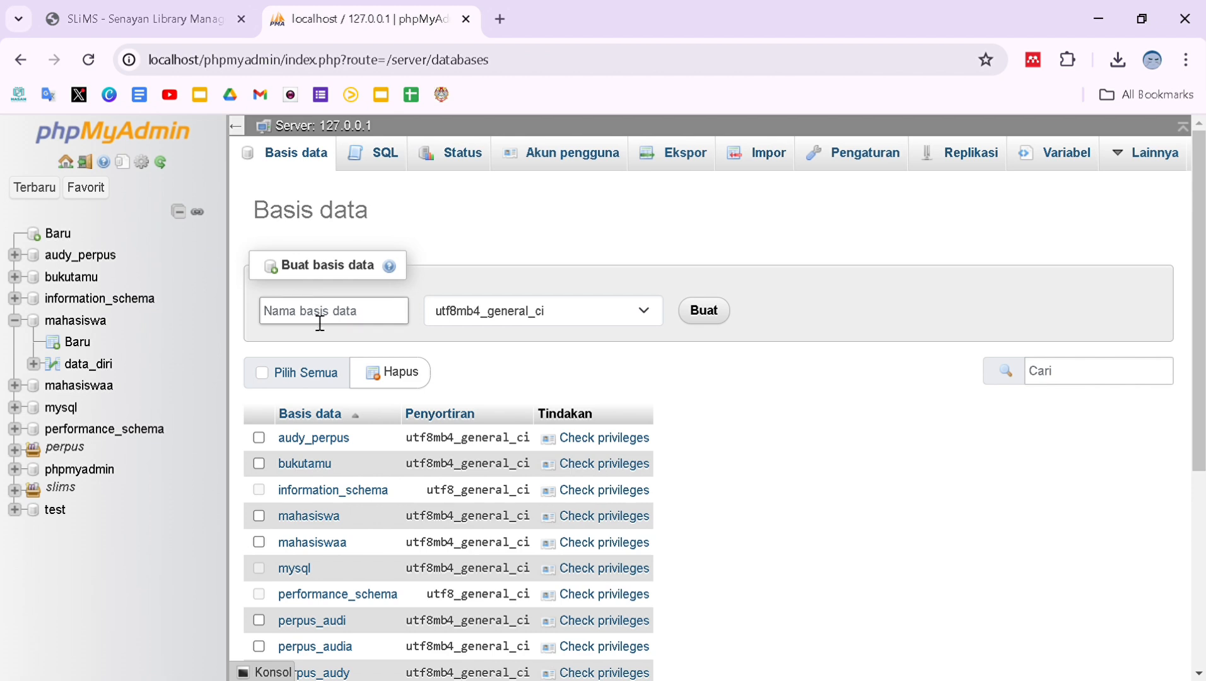
type("audi_perpus")
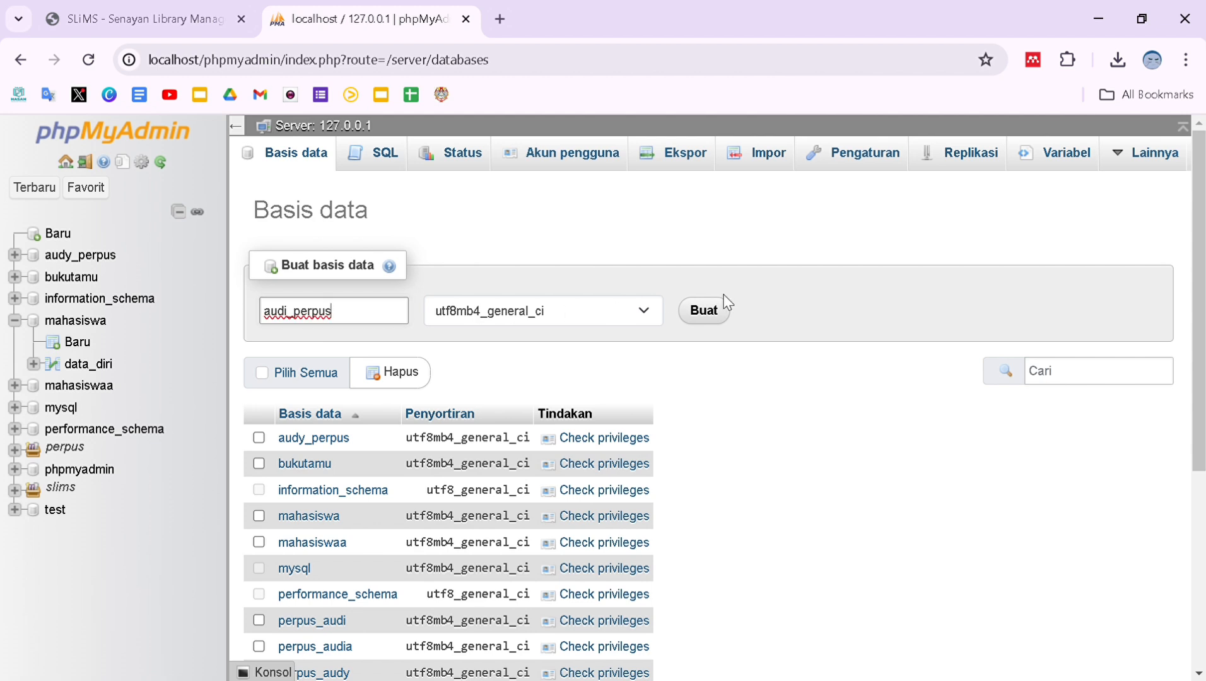
left_click(718, 319)
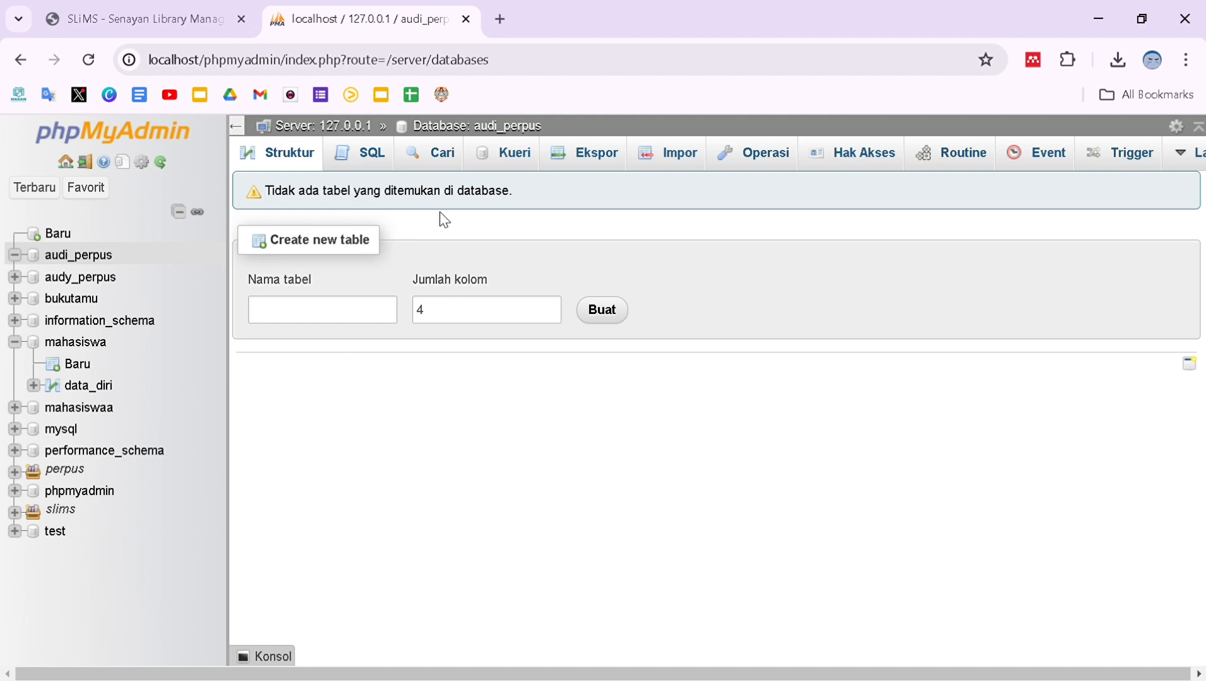
left_click(500, 19)
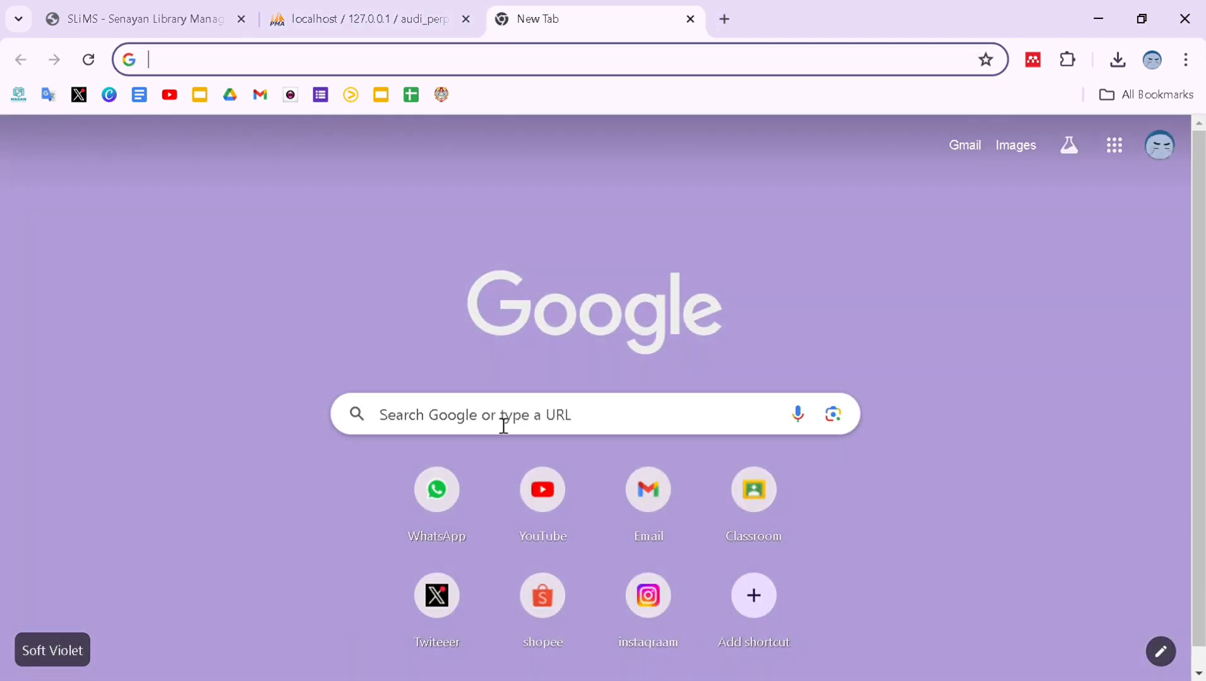
Load localhost/audi_perpus/, open the slims9_bulian-9.6.1 folder and start the installer.
type("locs")
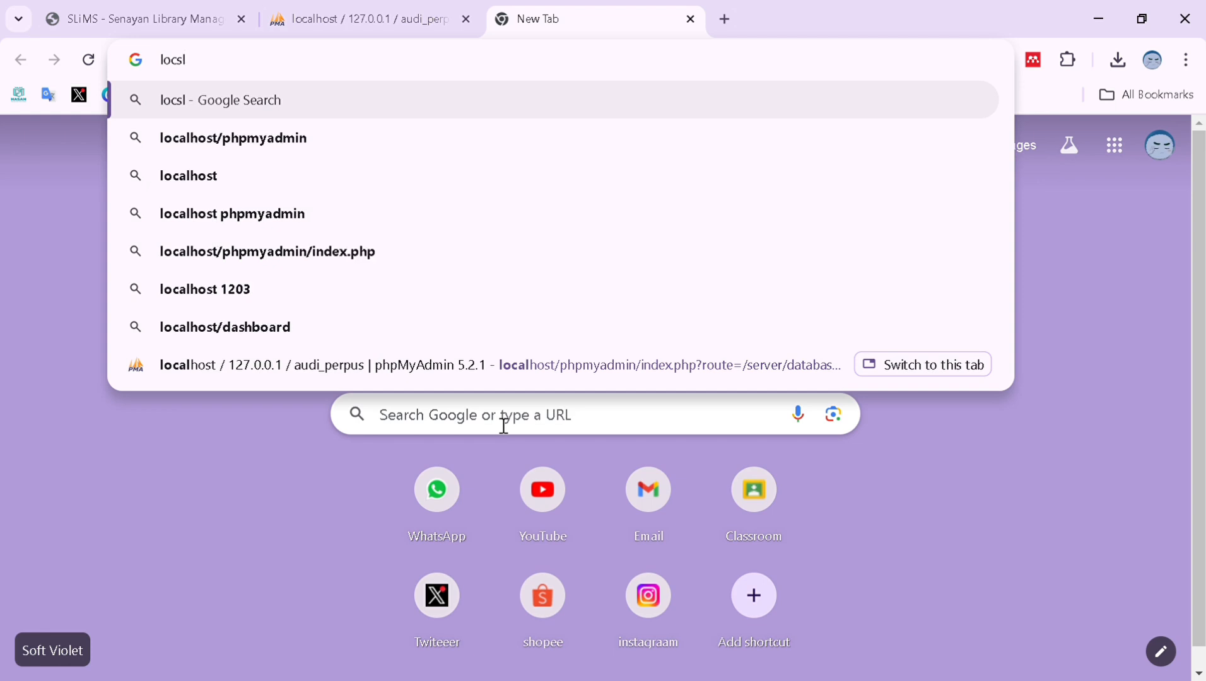
key("BackSpace")
type("alhos")
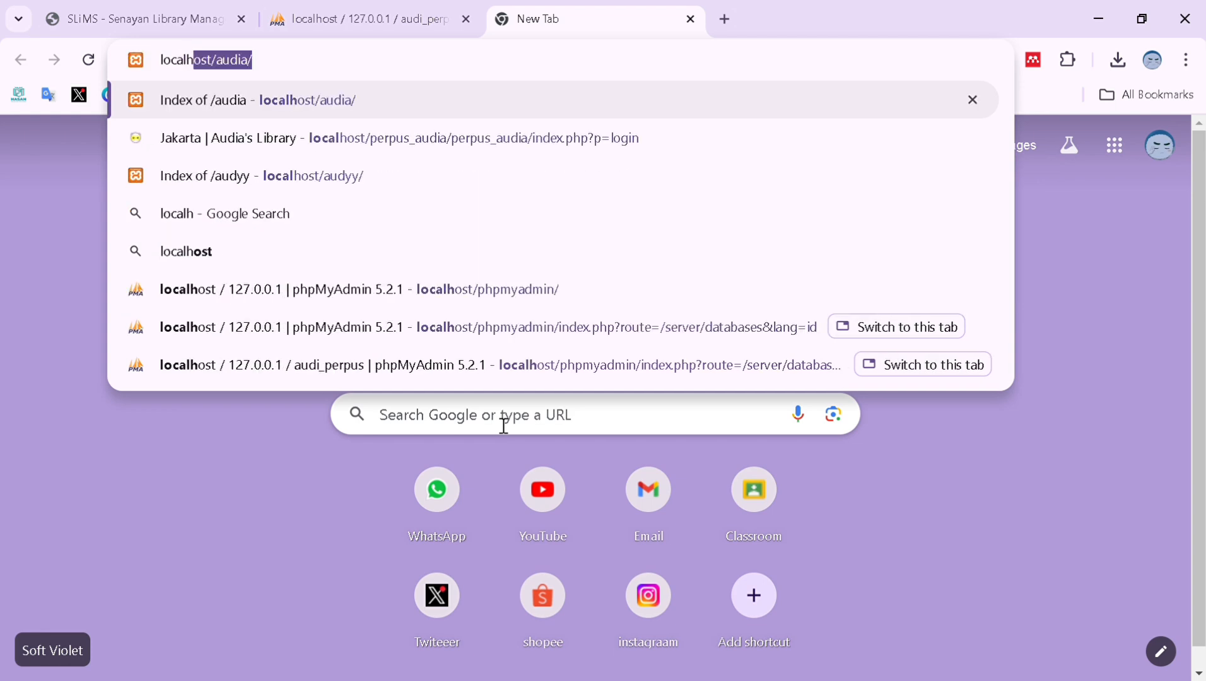
type("t")
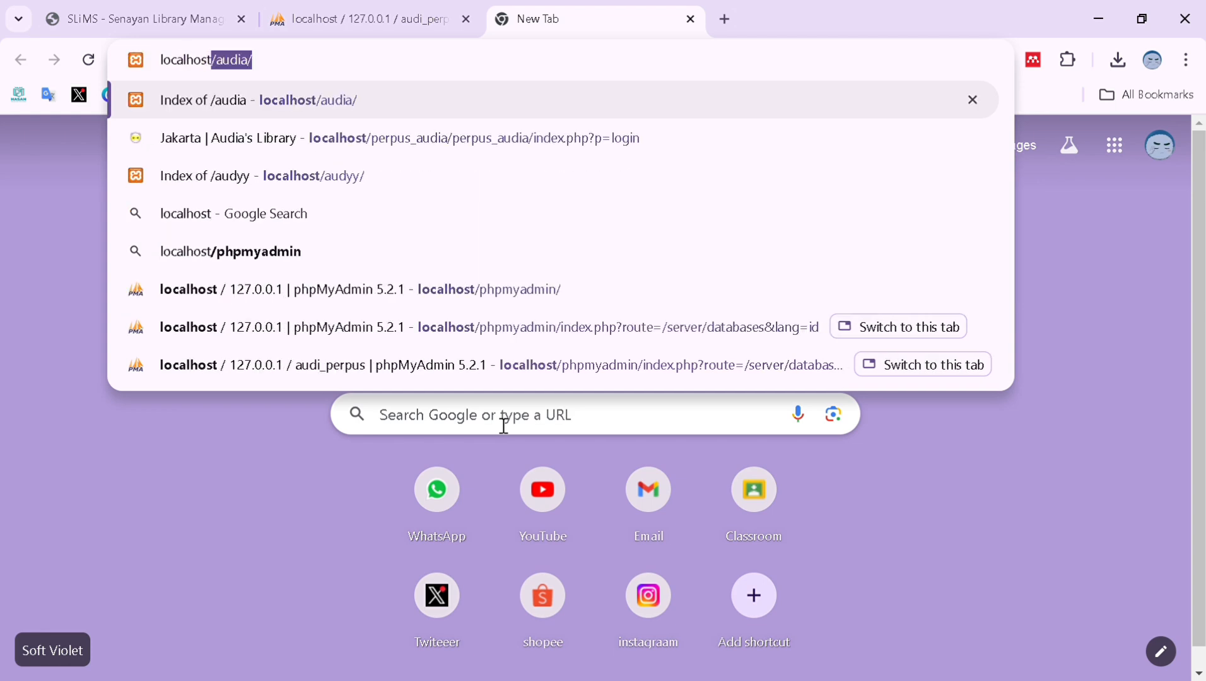
type("/audi")
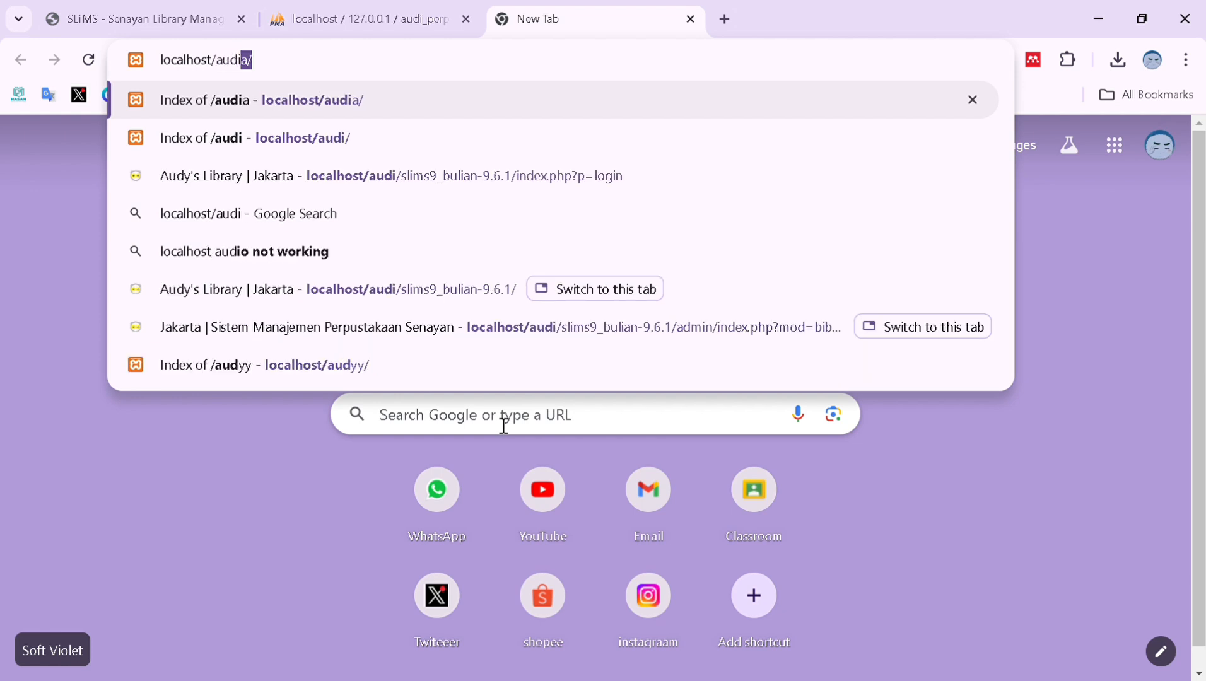
type("_")
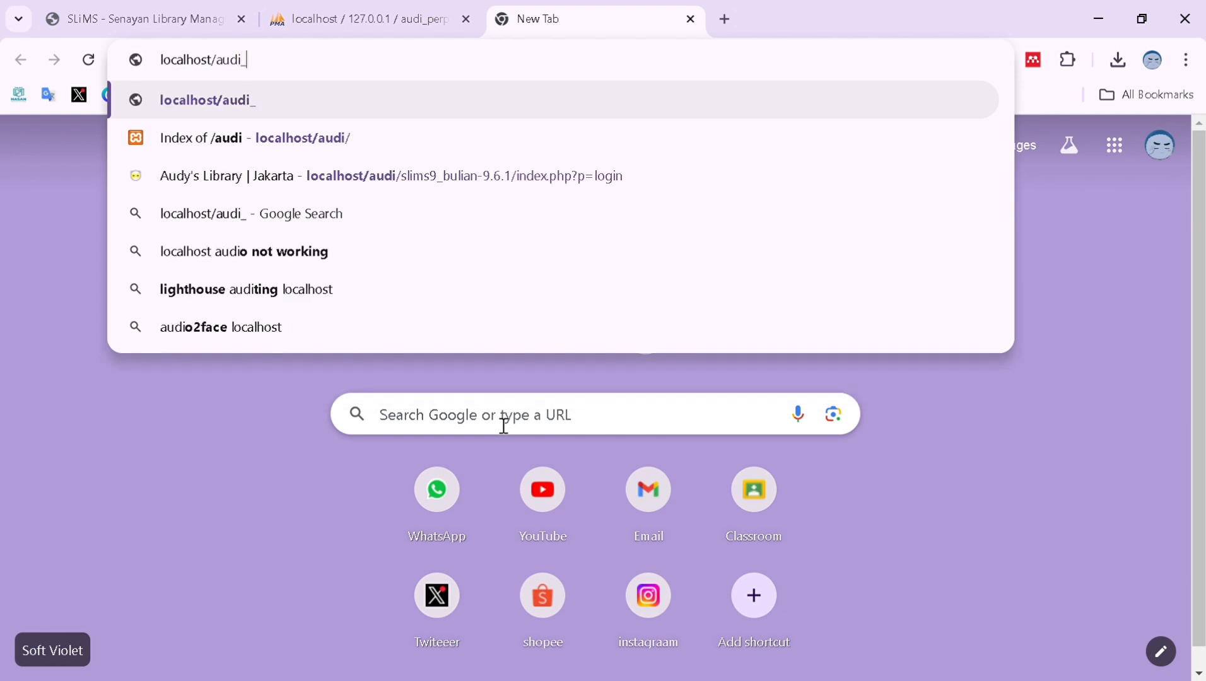
type("perpus")
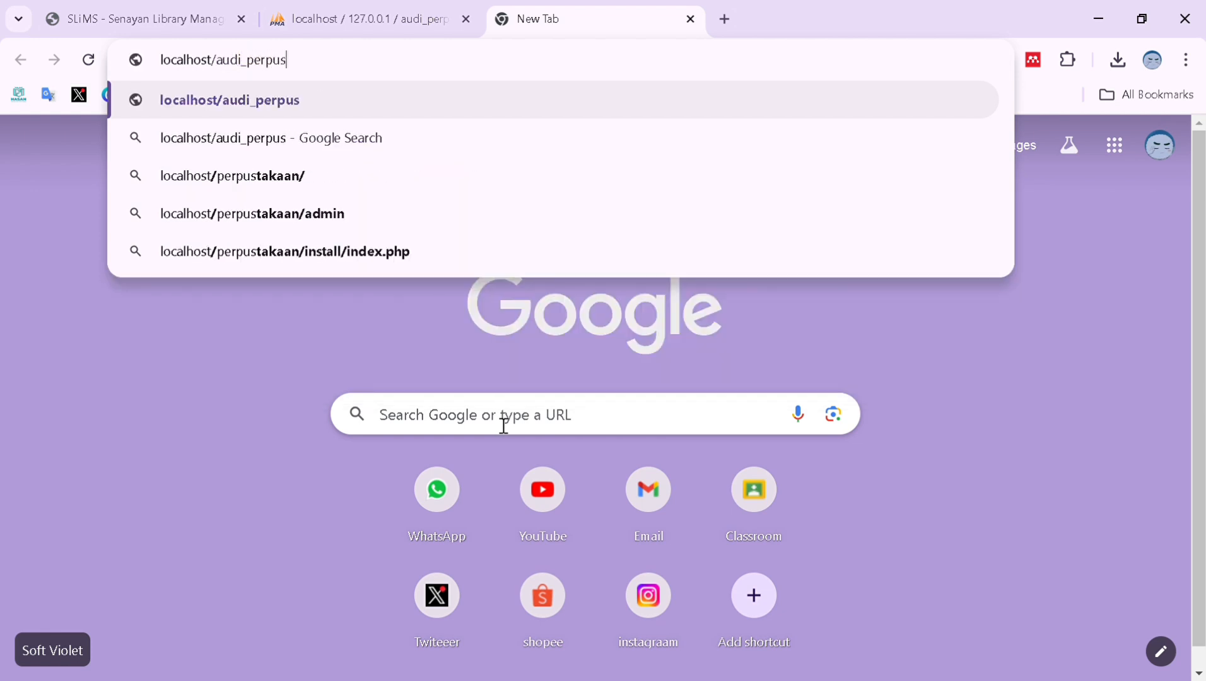
type("/")
key("Return")
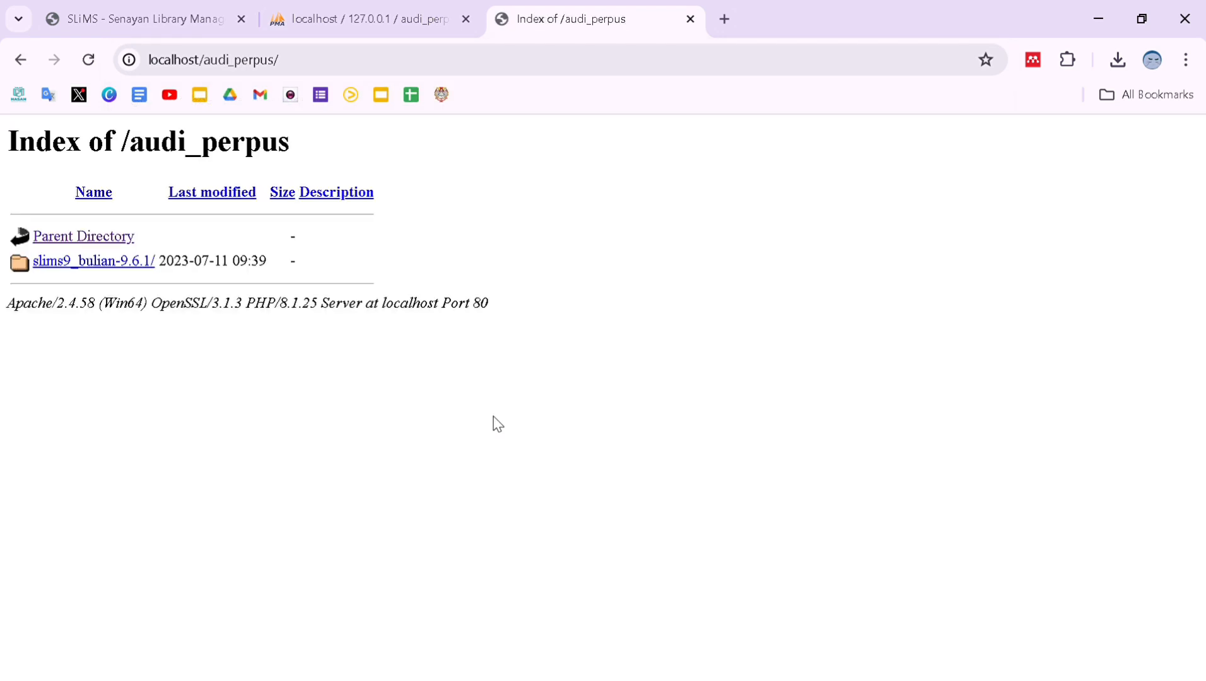
left_click(132, 264)
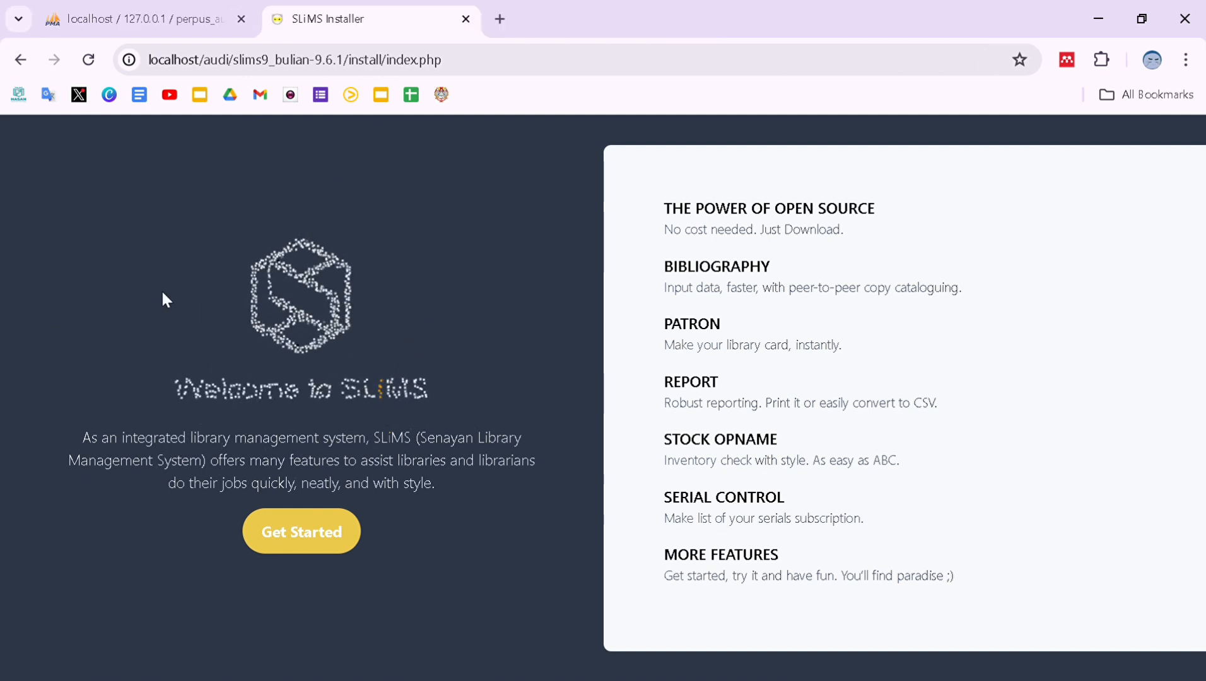
left_click(309, 530)
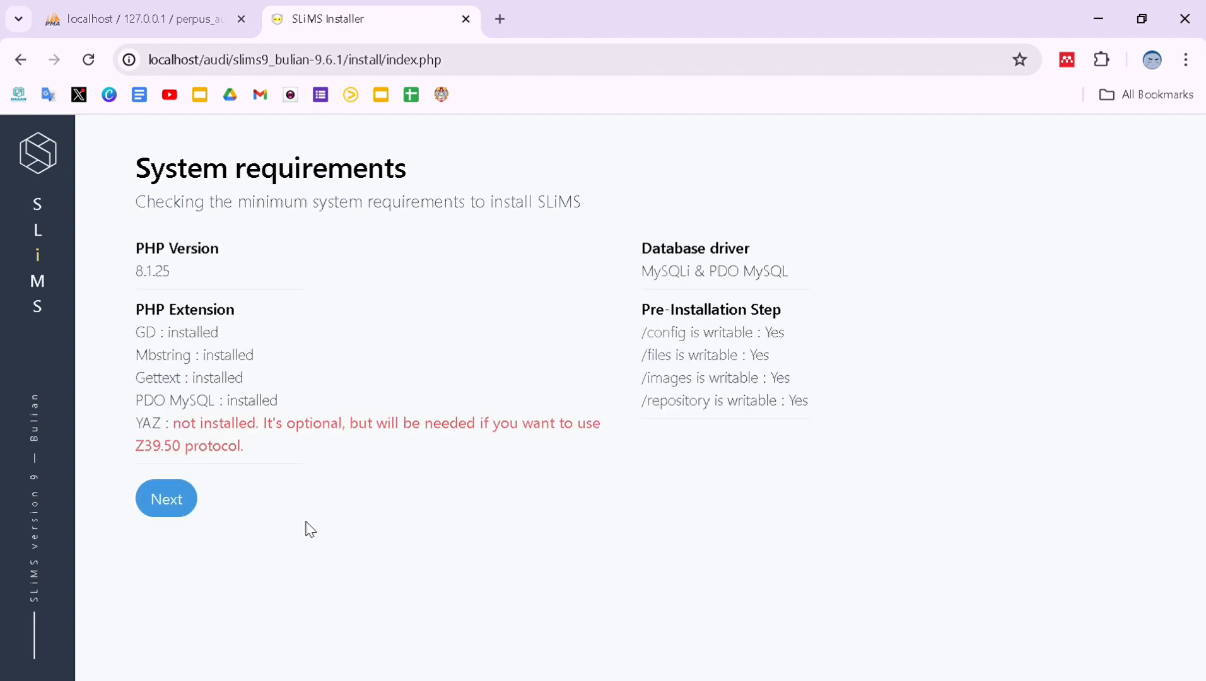
Choose a fresh install using database perpus_audy, a new username and empty password, and test the connection.
left_click(154, 508)
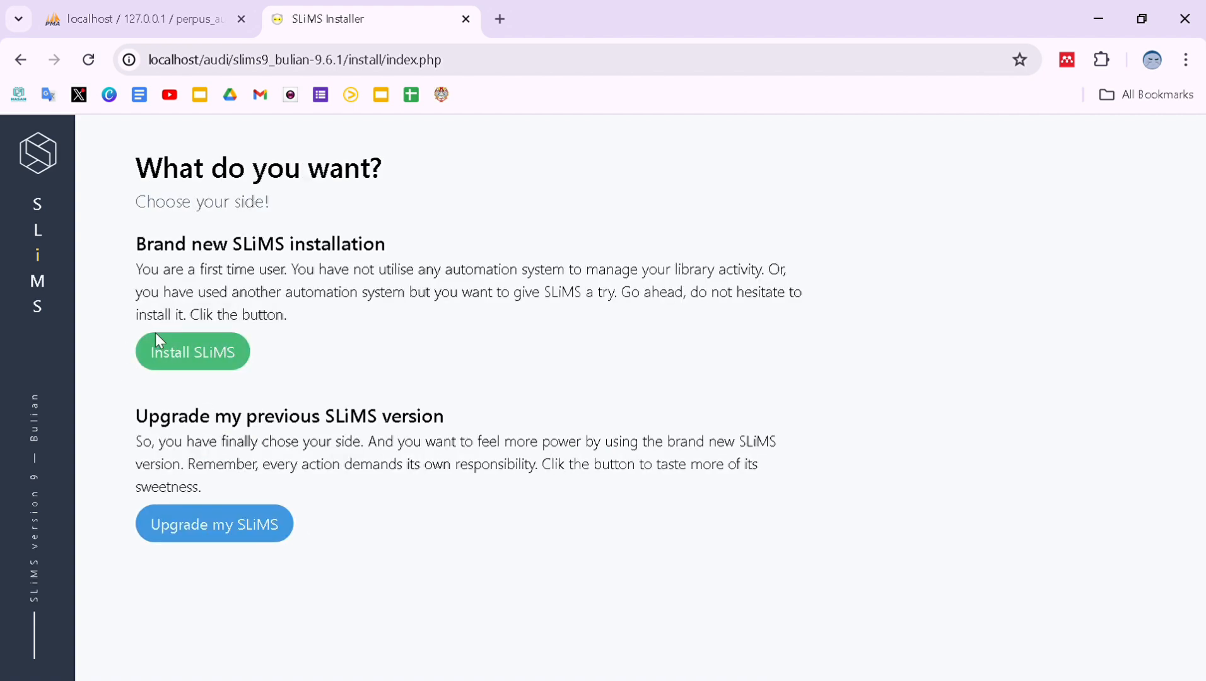
left_click(220, 355)
left_click(254, 495)
type("perpus")
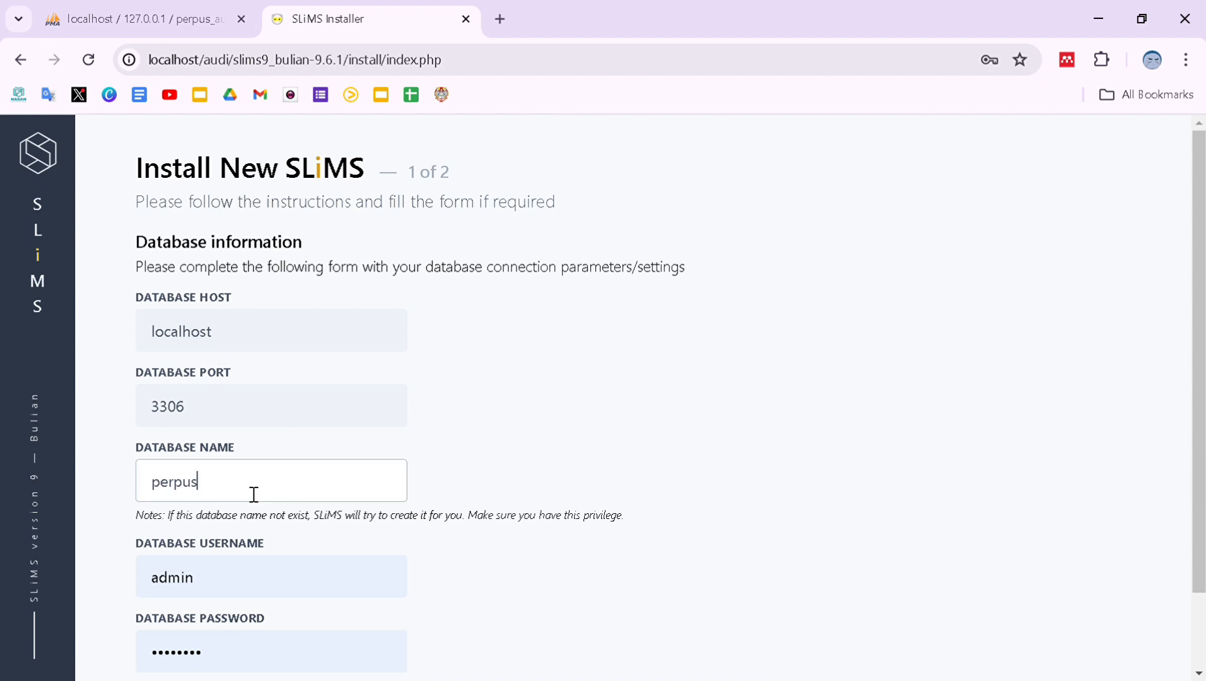
type("_audy")
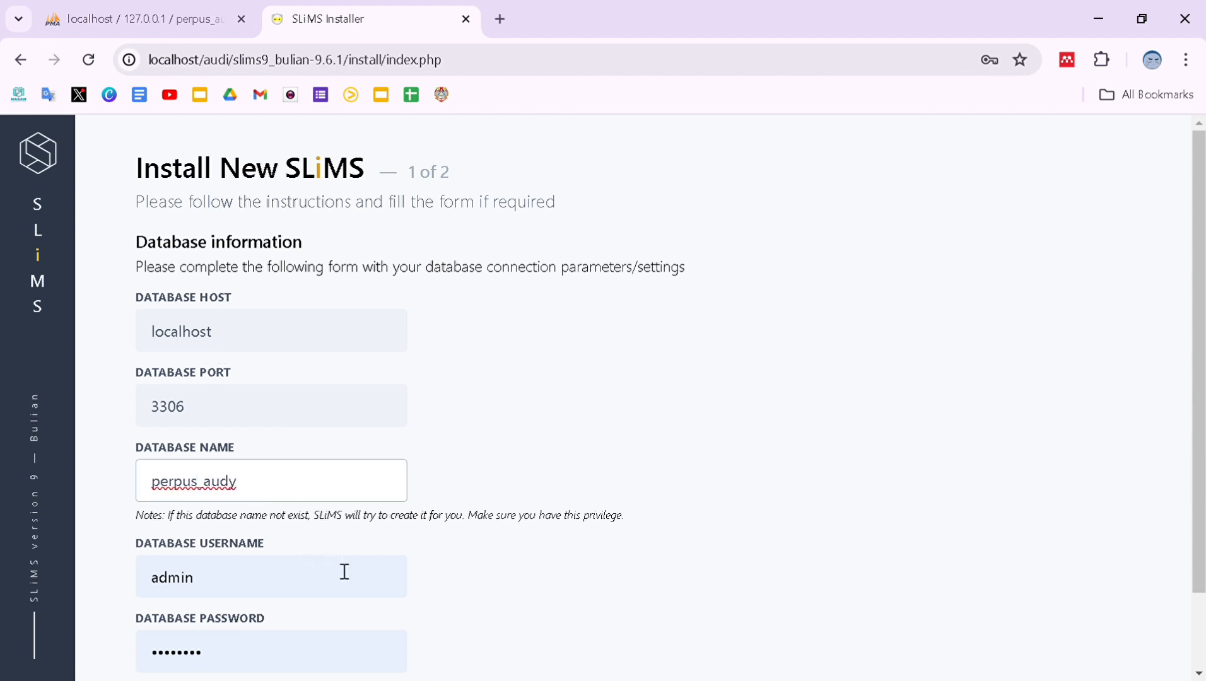
scroll(345, 572, "down", 2)
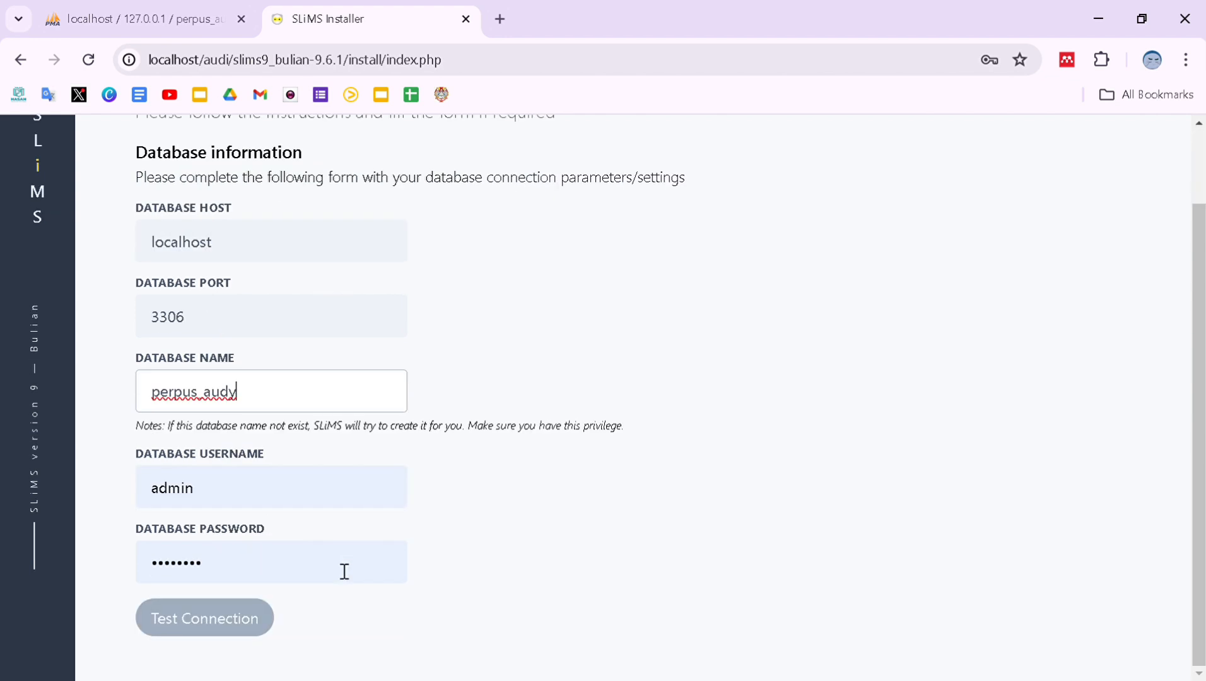
double_click(257, 495)
type("root")
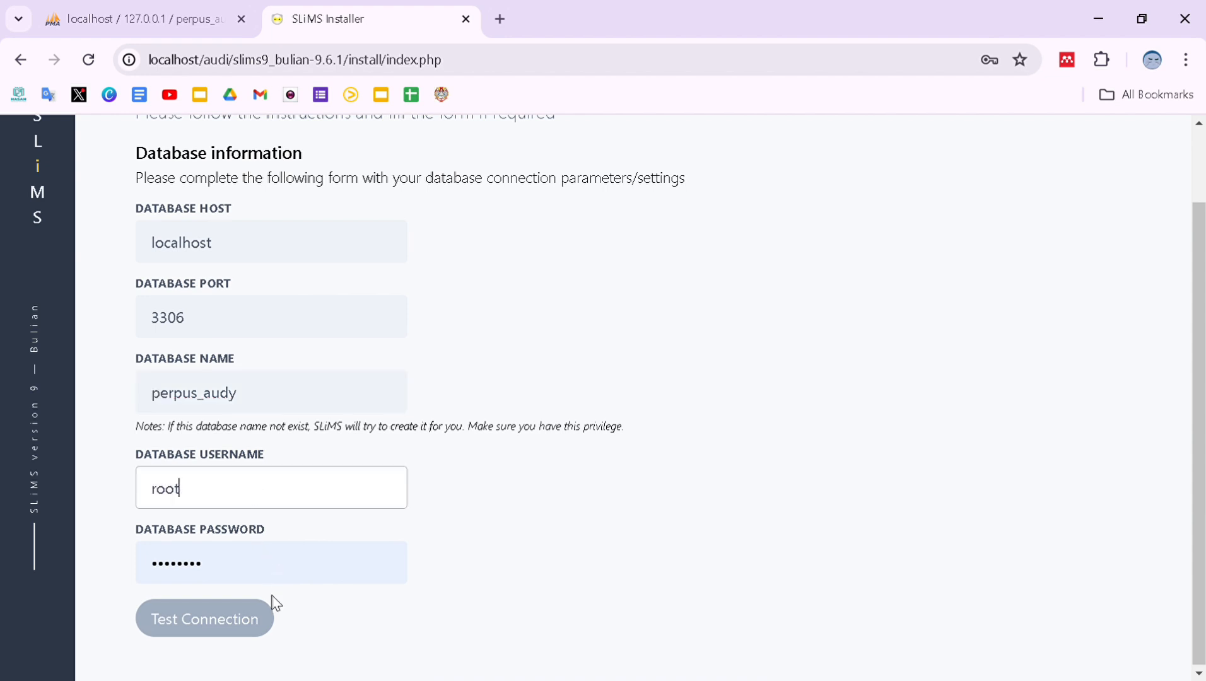
left_click(232, 579)
left_click_drag(231, 580, 117, 577)
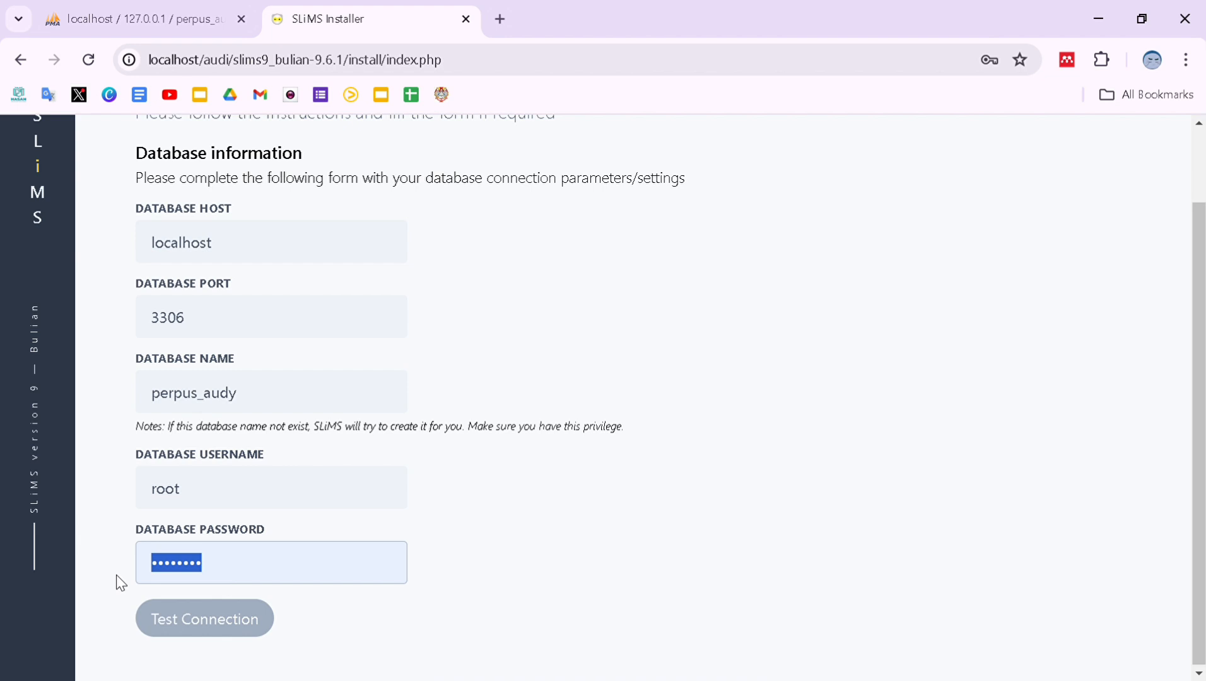
key("BackSpace")
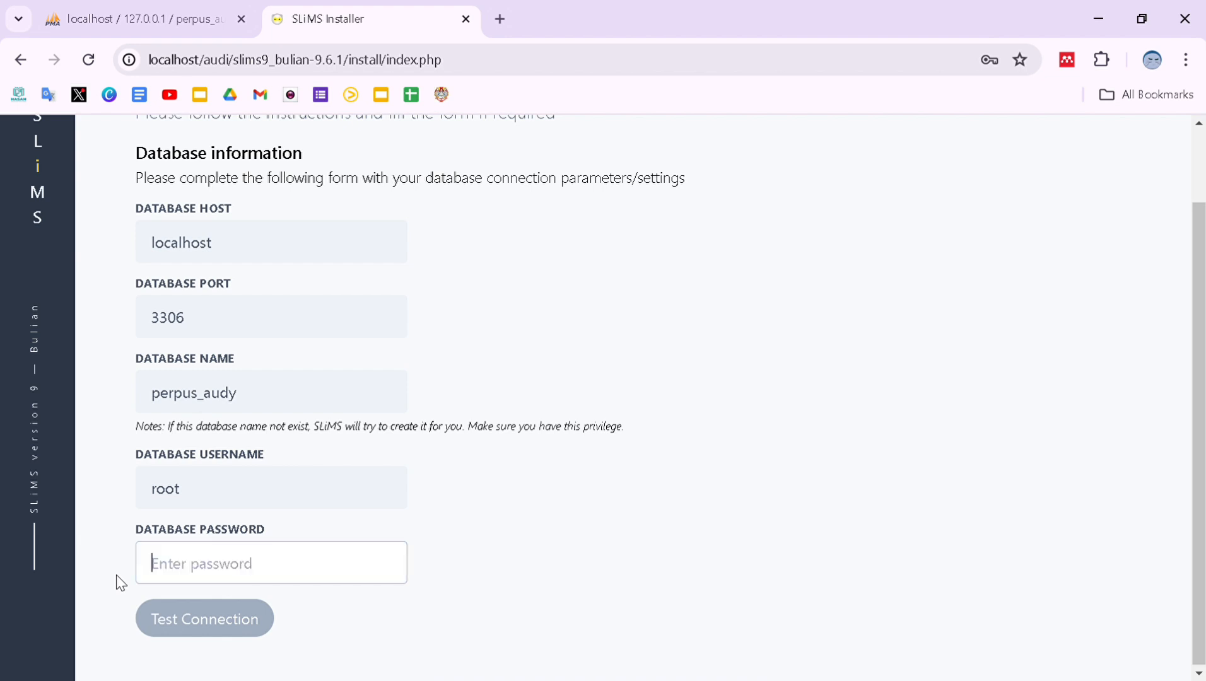
left_click(189, 621)
left_click(243, 628)
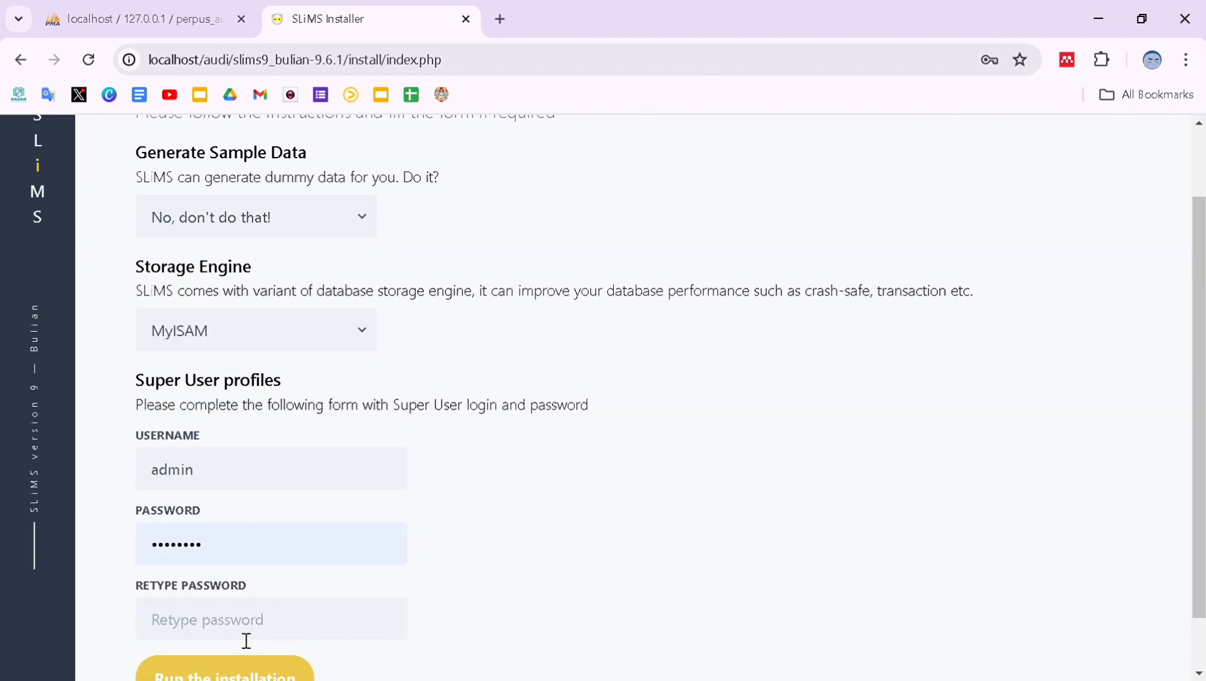
Enter the super user password twice, run the MyISAM installation without dummy data, and open the site.
scroll(246, 641, "down", 1)
left_click(232, 571)
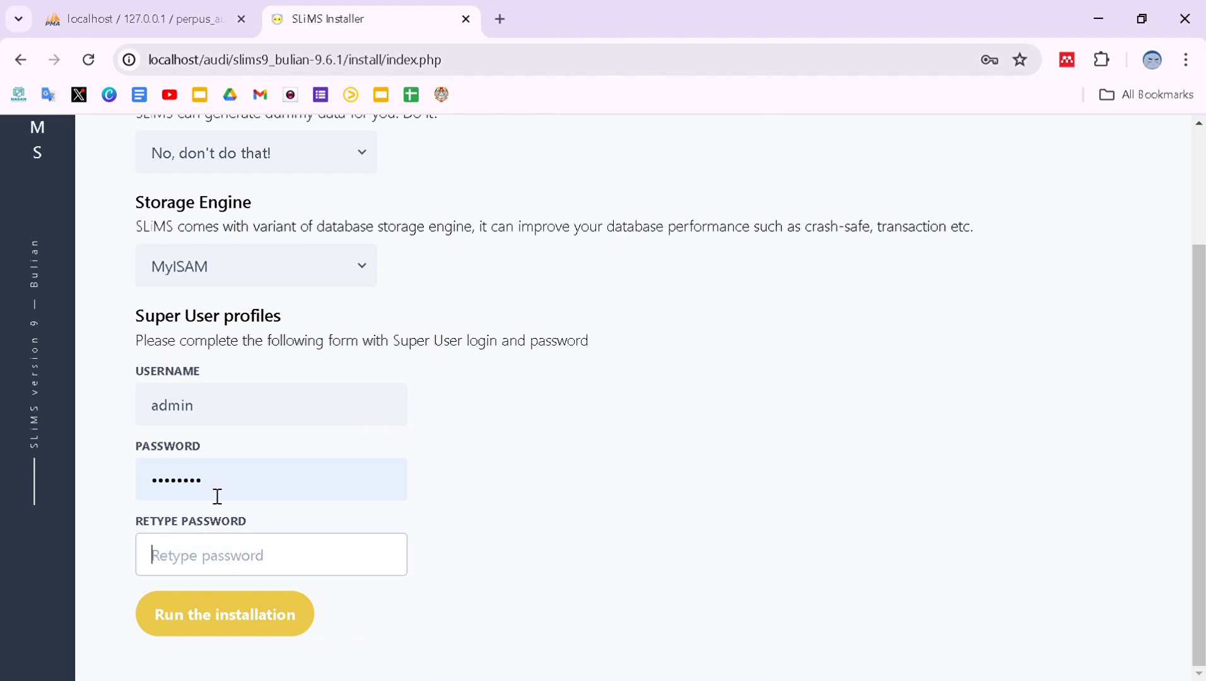
left_click(217, 496)
left_click_drag(217, 497, 140, 489)
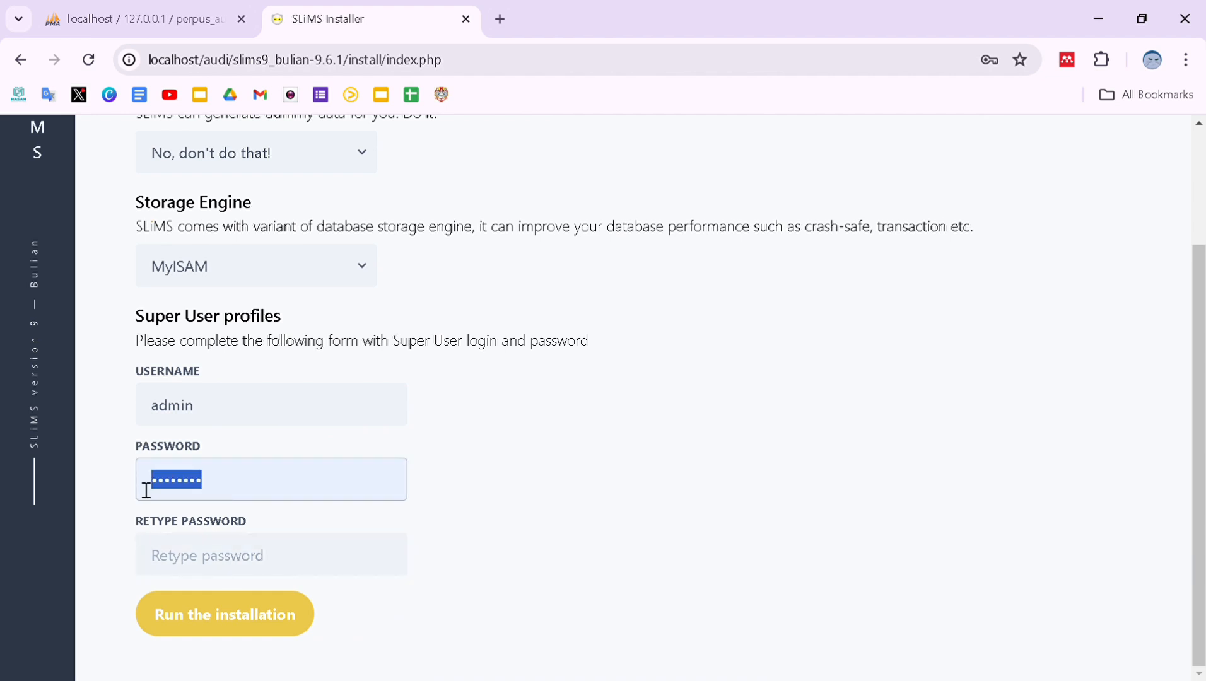
left_click(172, 557)
key("ctrl+v")
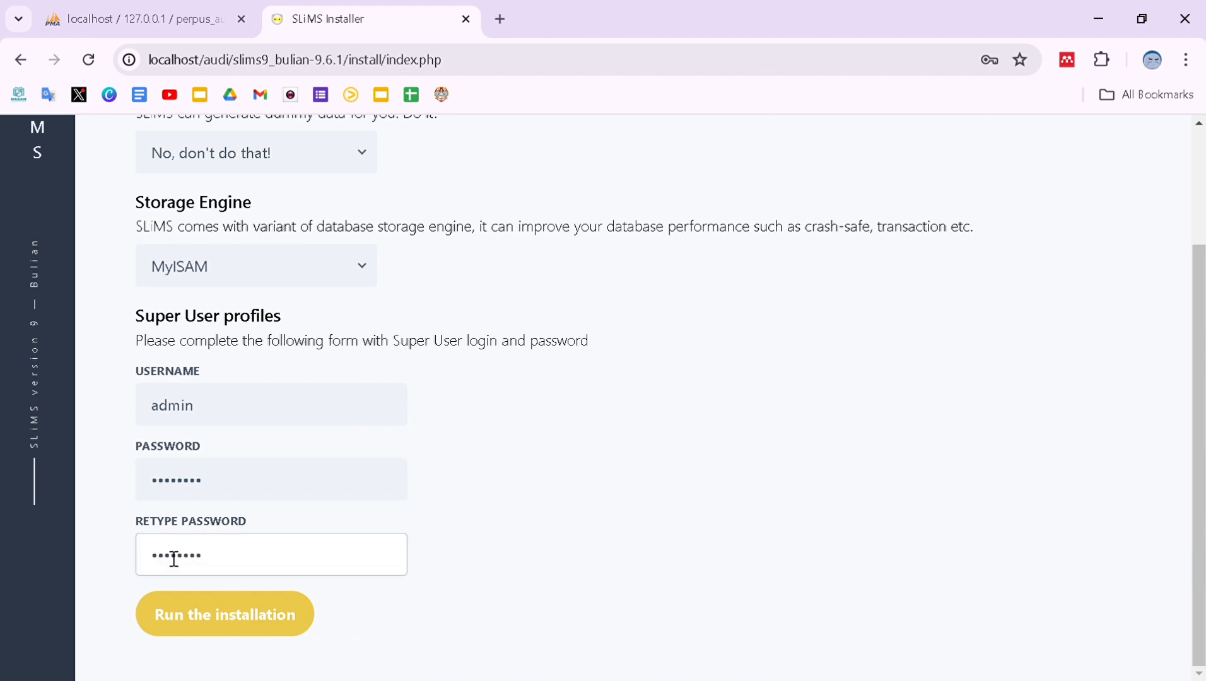
left_click(210, 617)
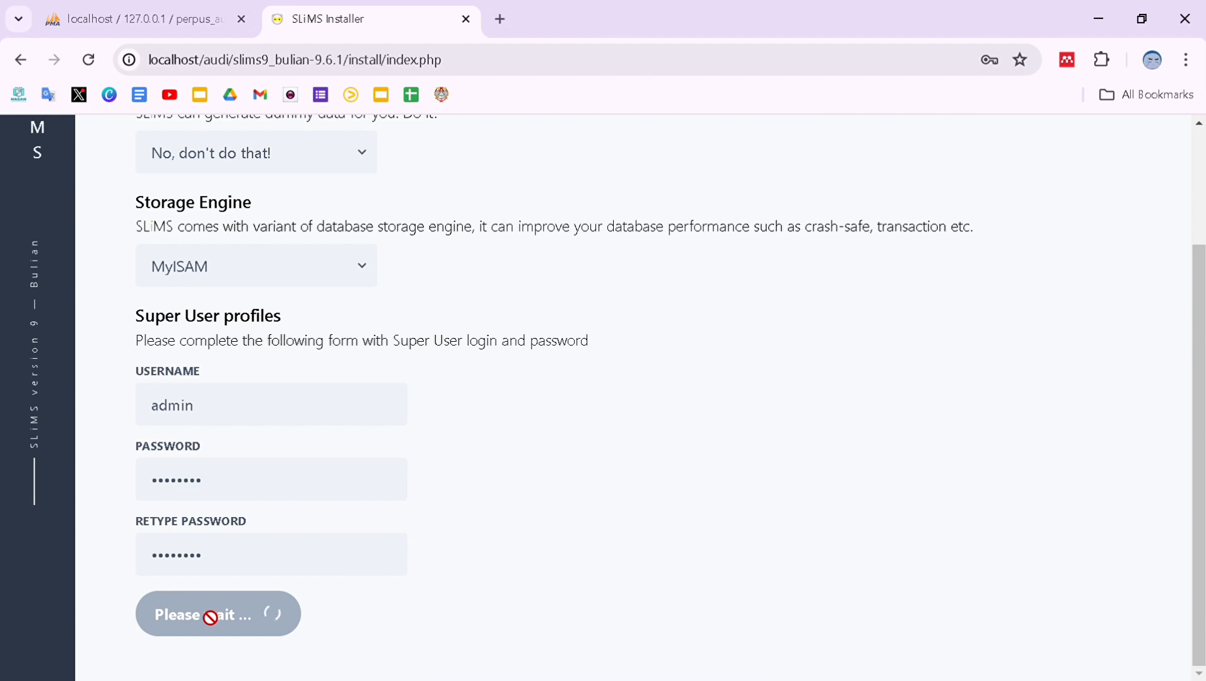
left_click(208, 492)
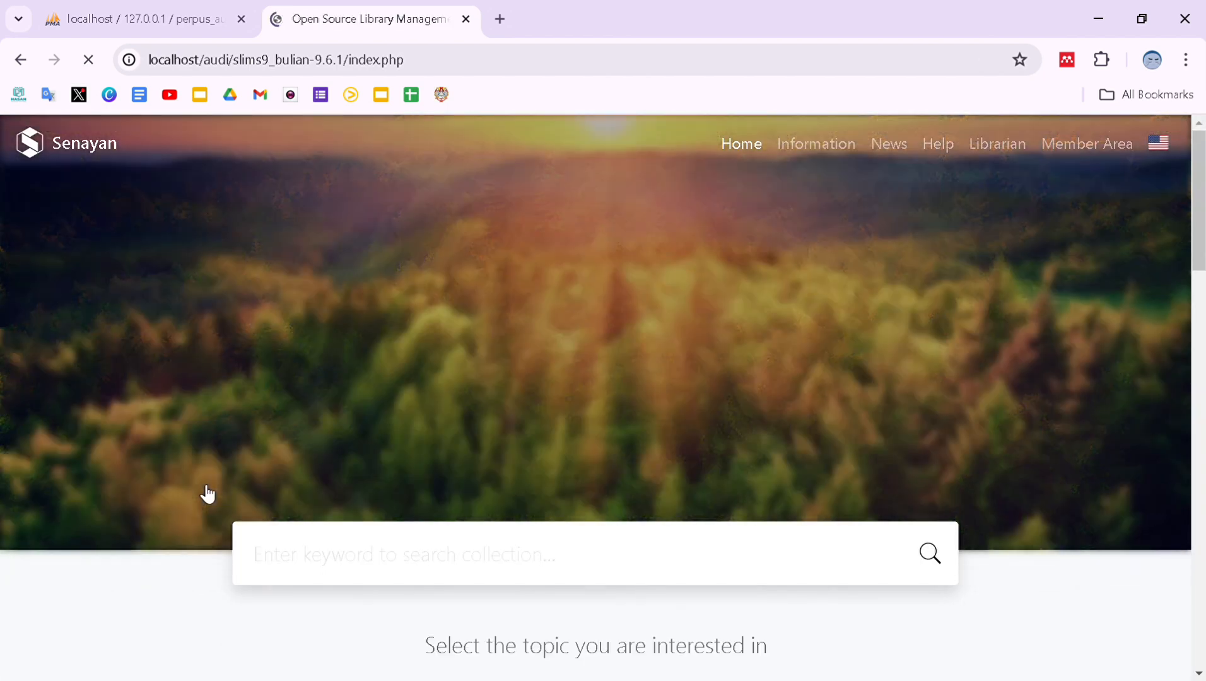
Go from Member Area to the p=login librarian page and sign in as the admin super user.
left_click(1112, 147)
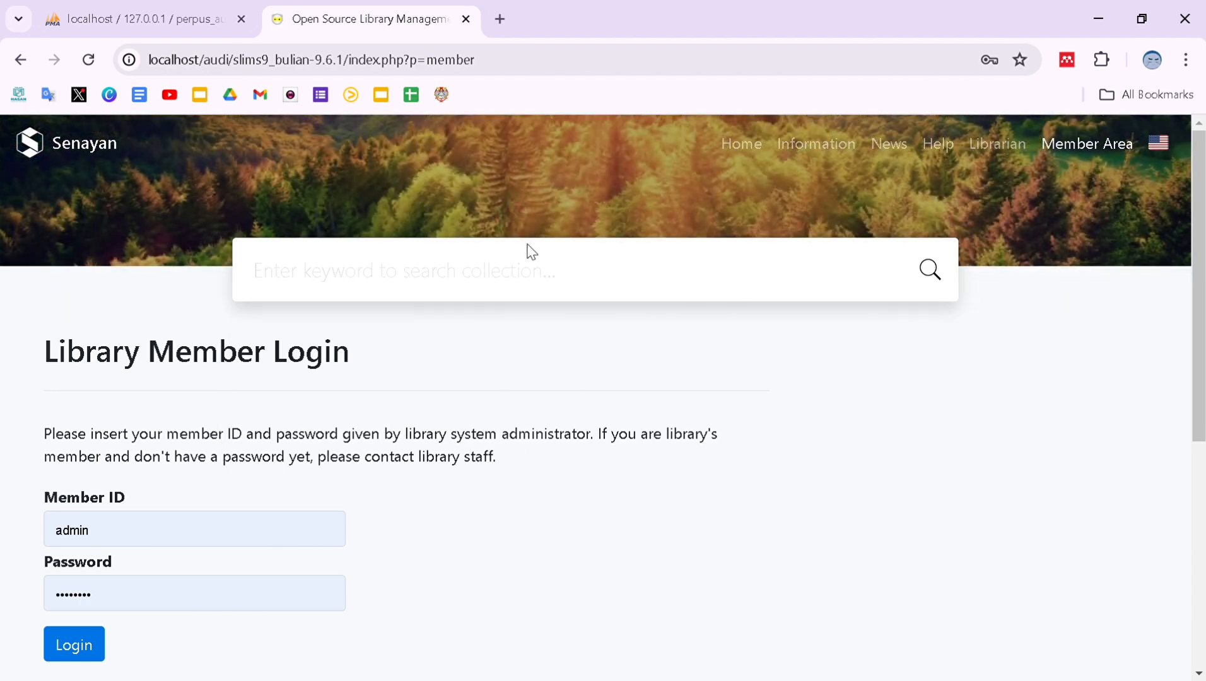
left_click(492, 76)
left_click(492, 76)
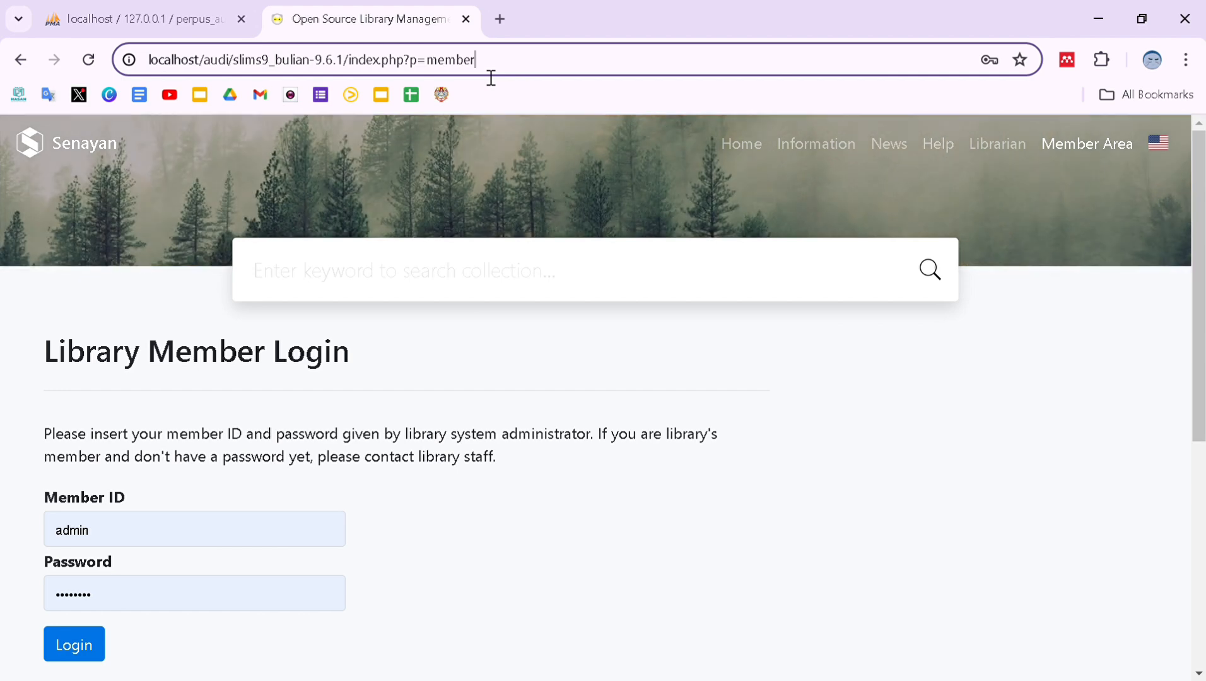
key("BackSpace")
key("BackSpace")
key("BackSpace")
key("BackSpace")
key("BackSpace")
key("BackSpace")
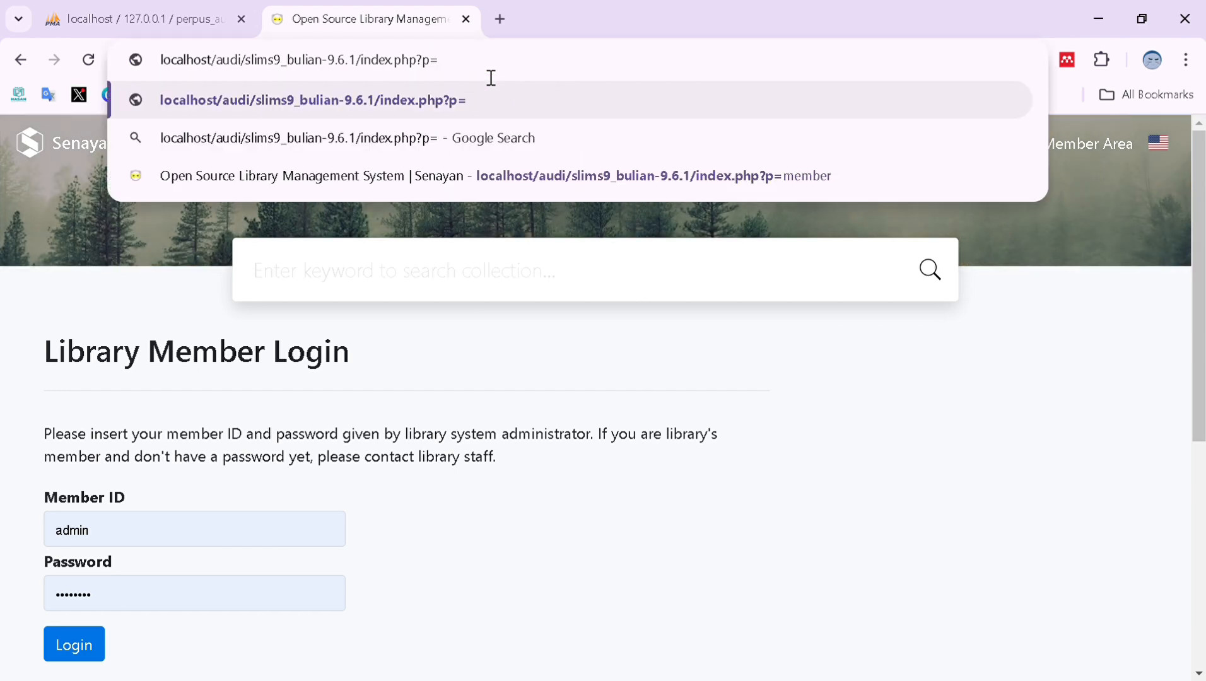
type("login")
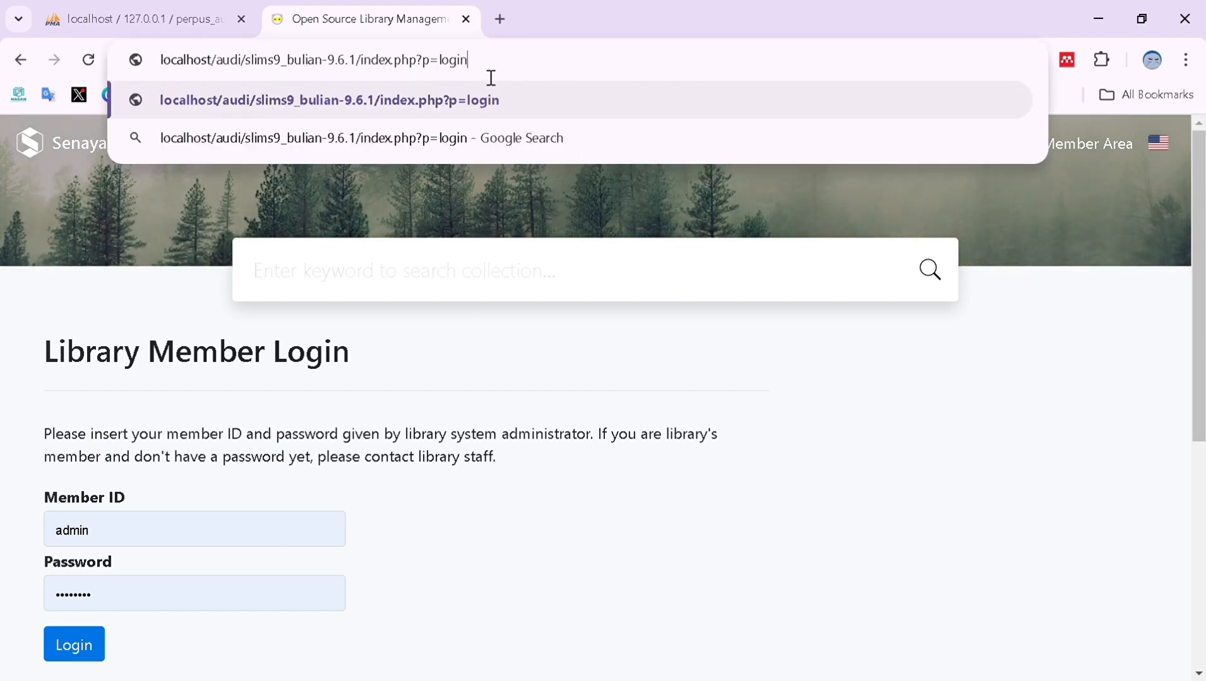
key("Return")
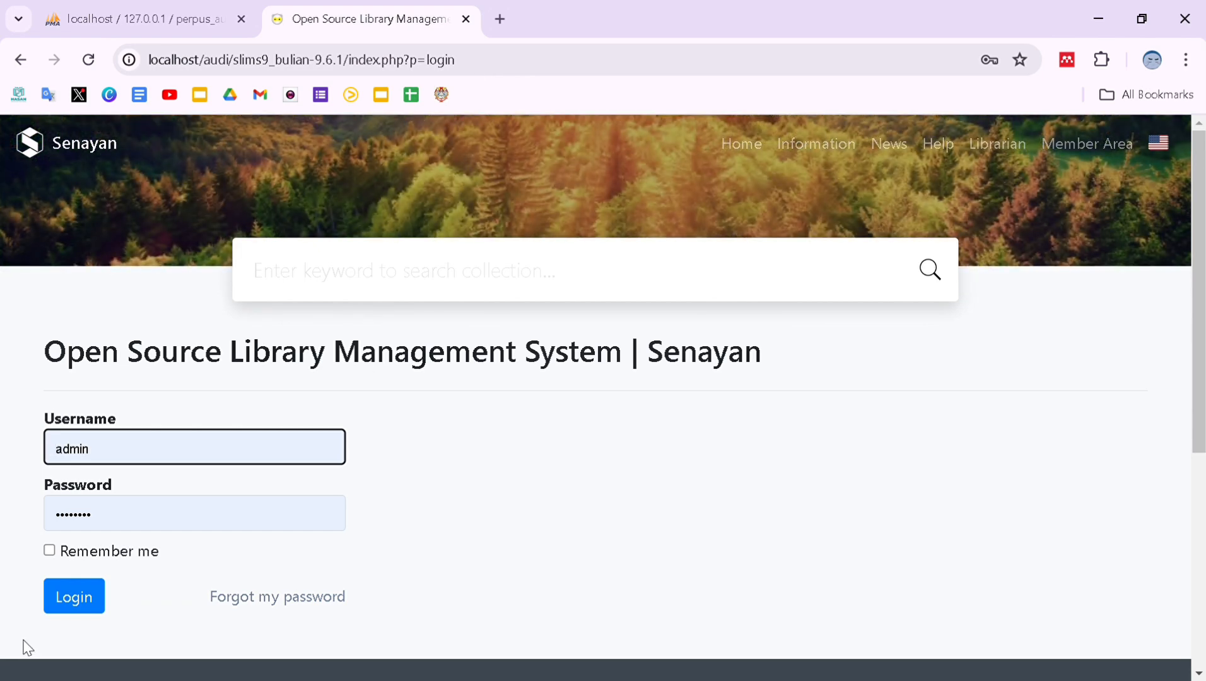
left_click(69, 599)
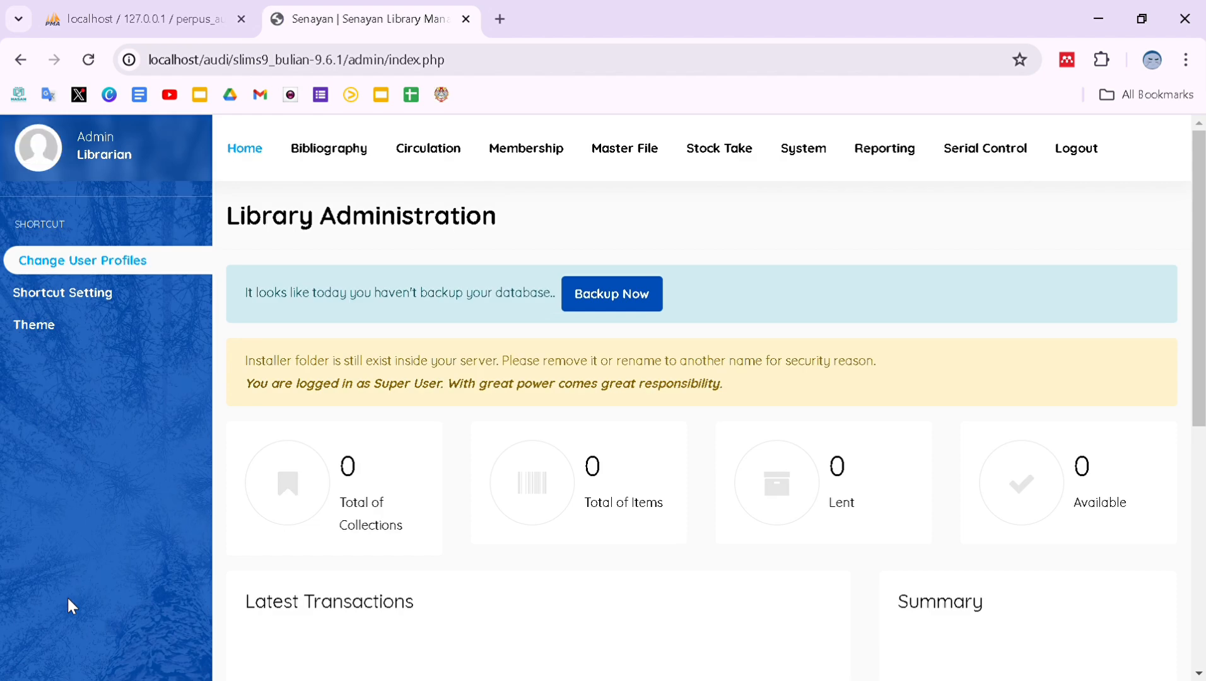
Set Default App. Language to Indonesian in the System settings and save.
left_click(816, 155)
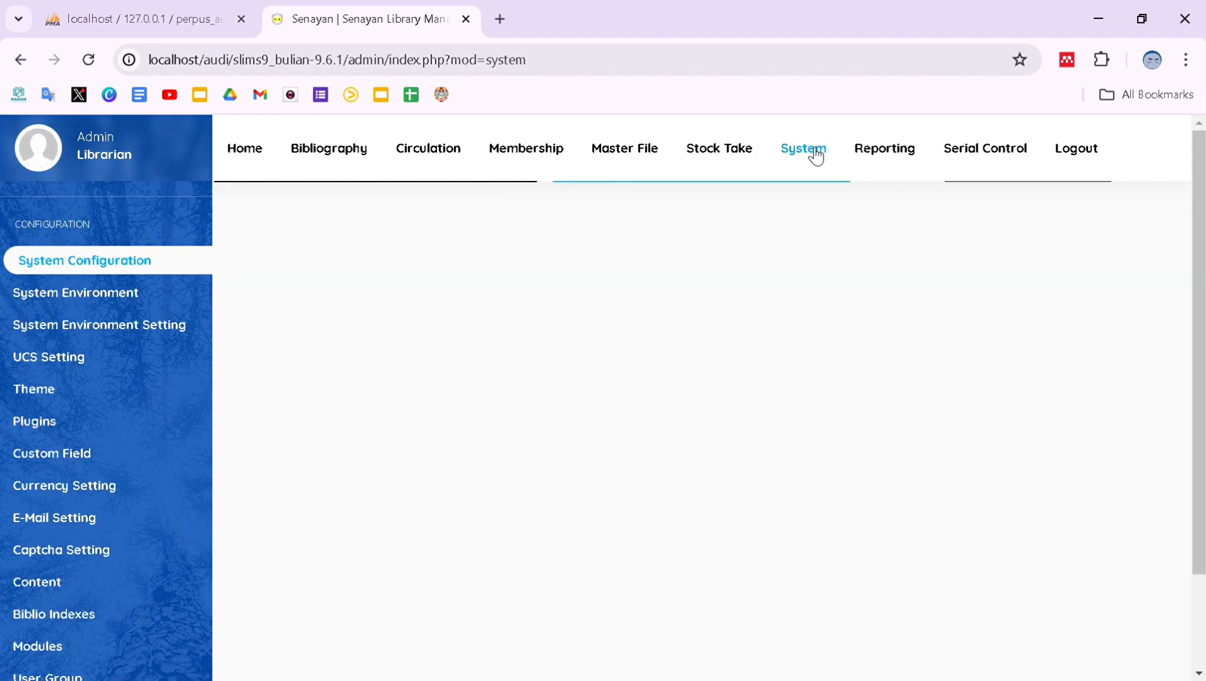
scroll(624, 441, "down", 5)
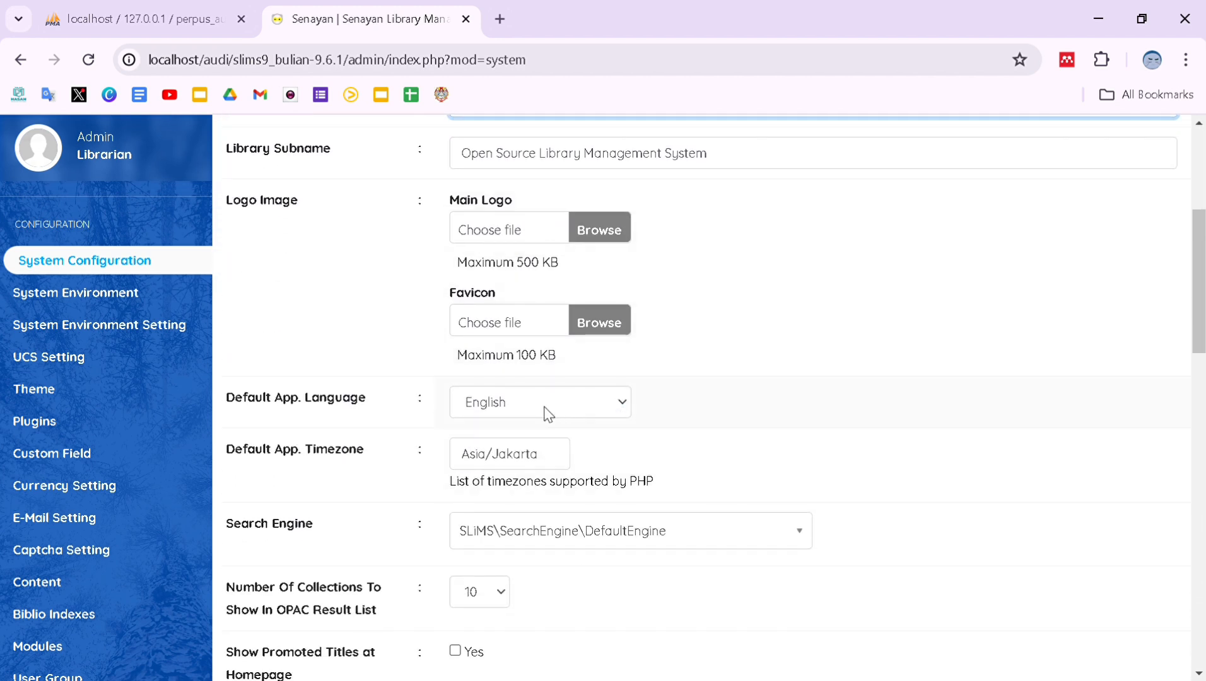
left_click(547, 413)
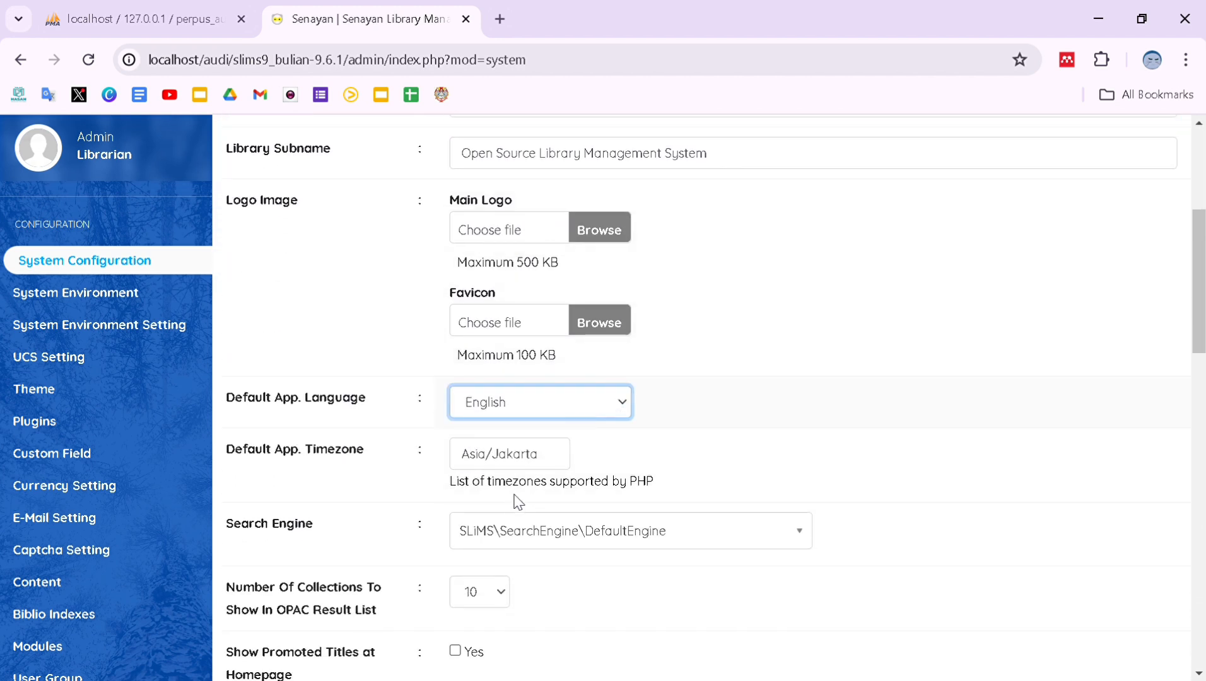
left_click(511, 538)
scroll(515, 536, "down", 15)
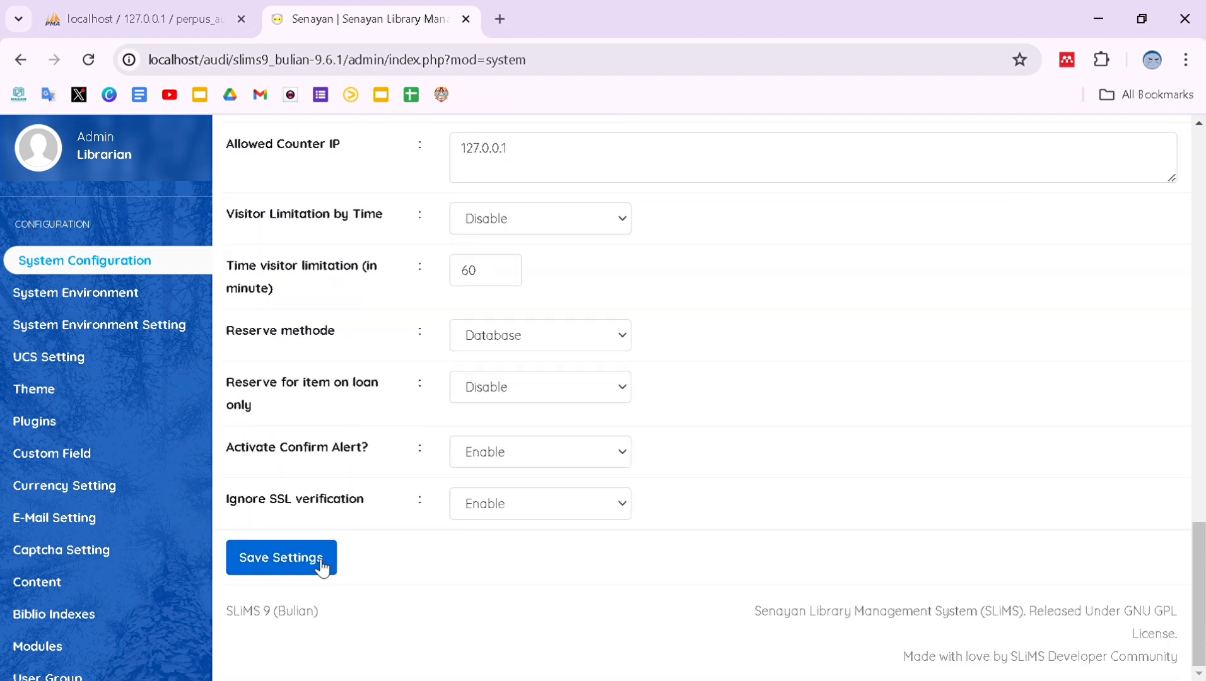
left_click(321, 567)
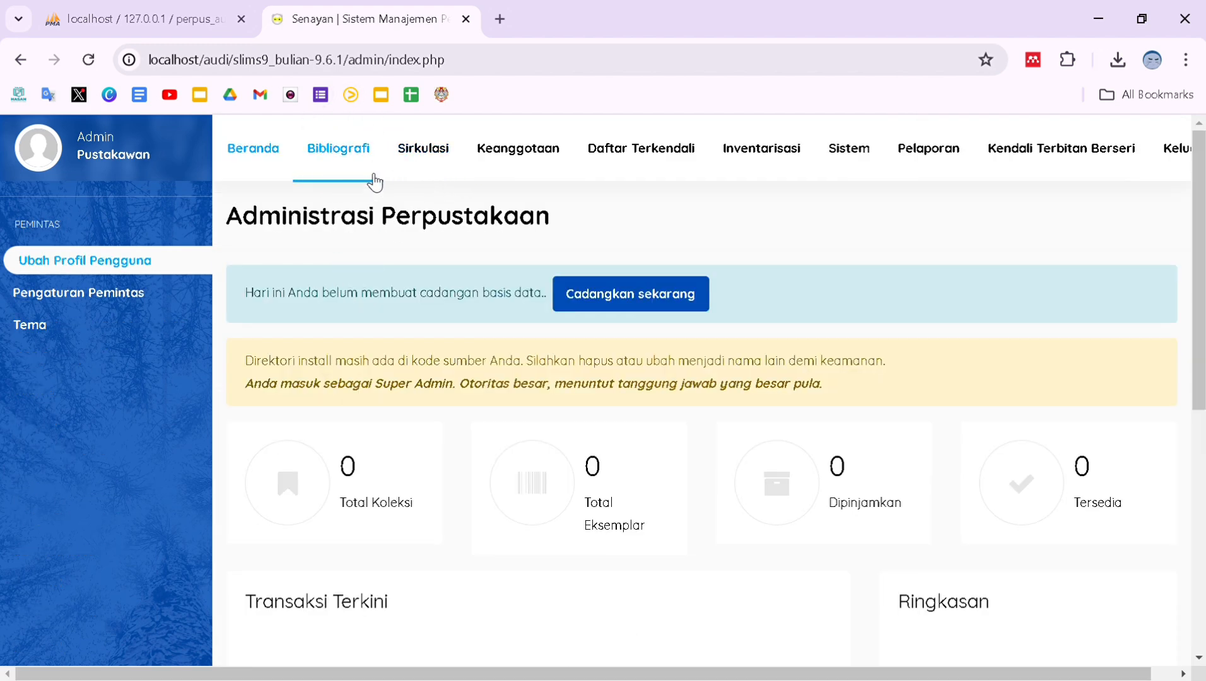
Start a new bibliography titled 'Islam dan Ilmu Pengetahuan' and add its main author.
left_click(341, 151)
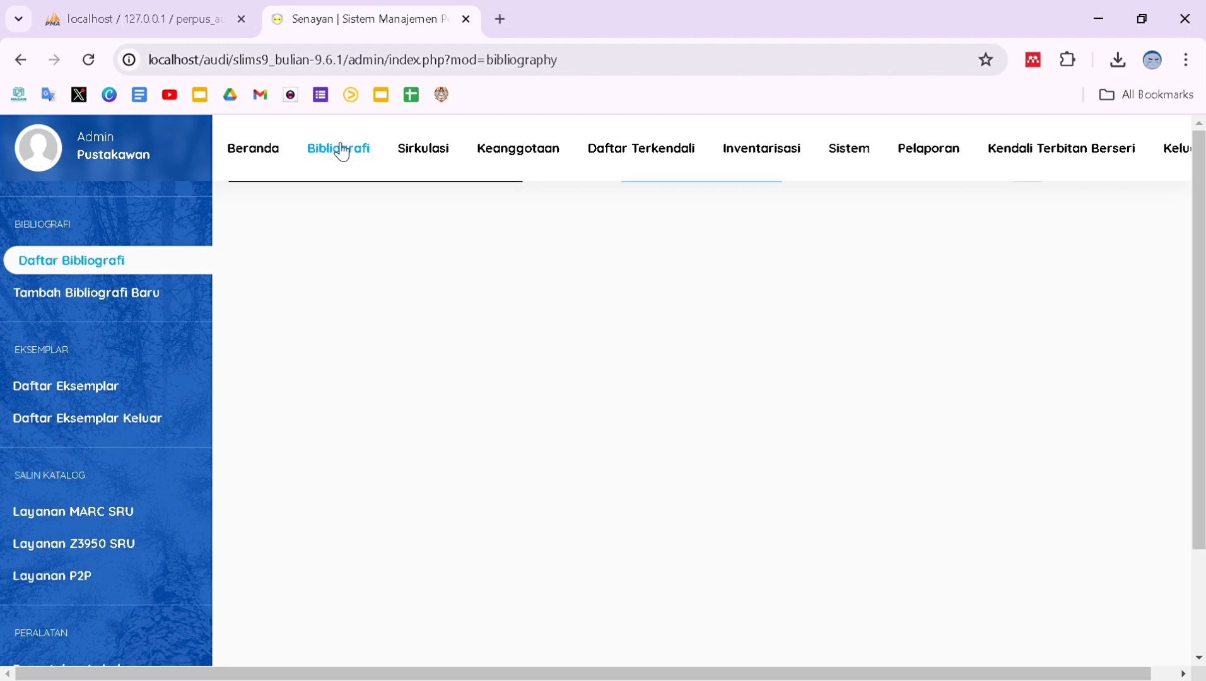
left_click(155, 299)
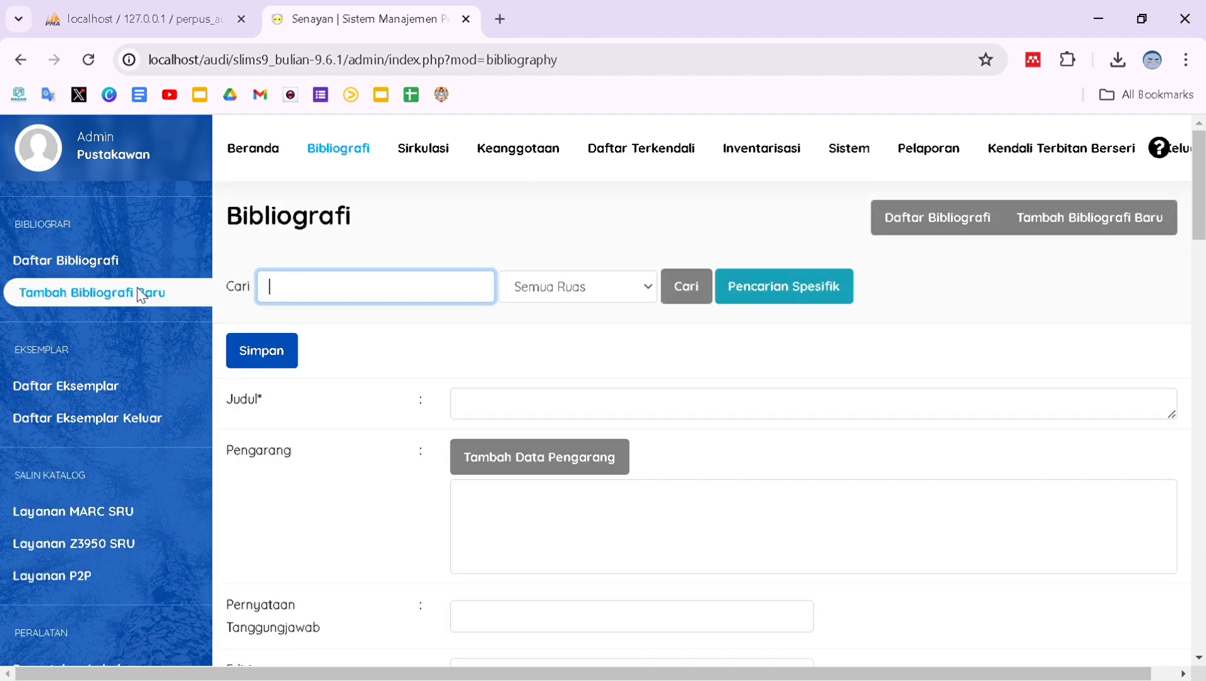
left_click(483, 407)
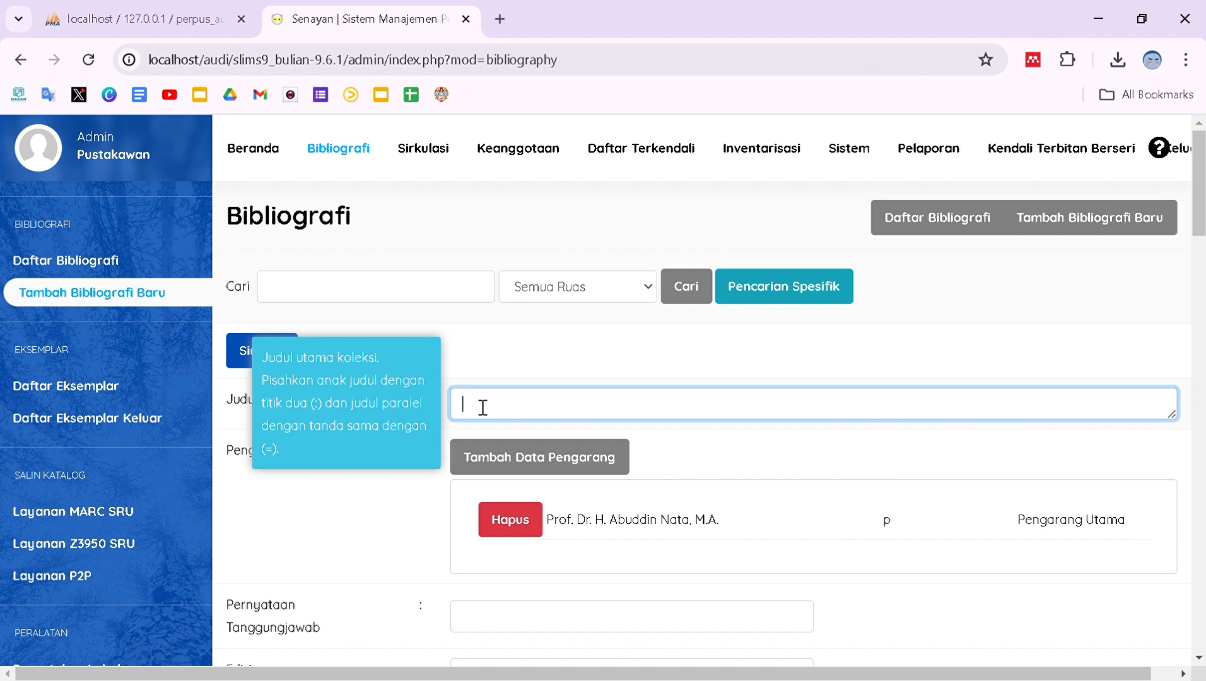
type("Islam dan Ilmu Pengetahuan")
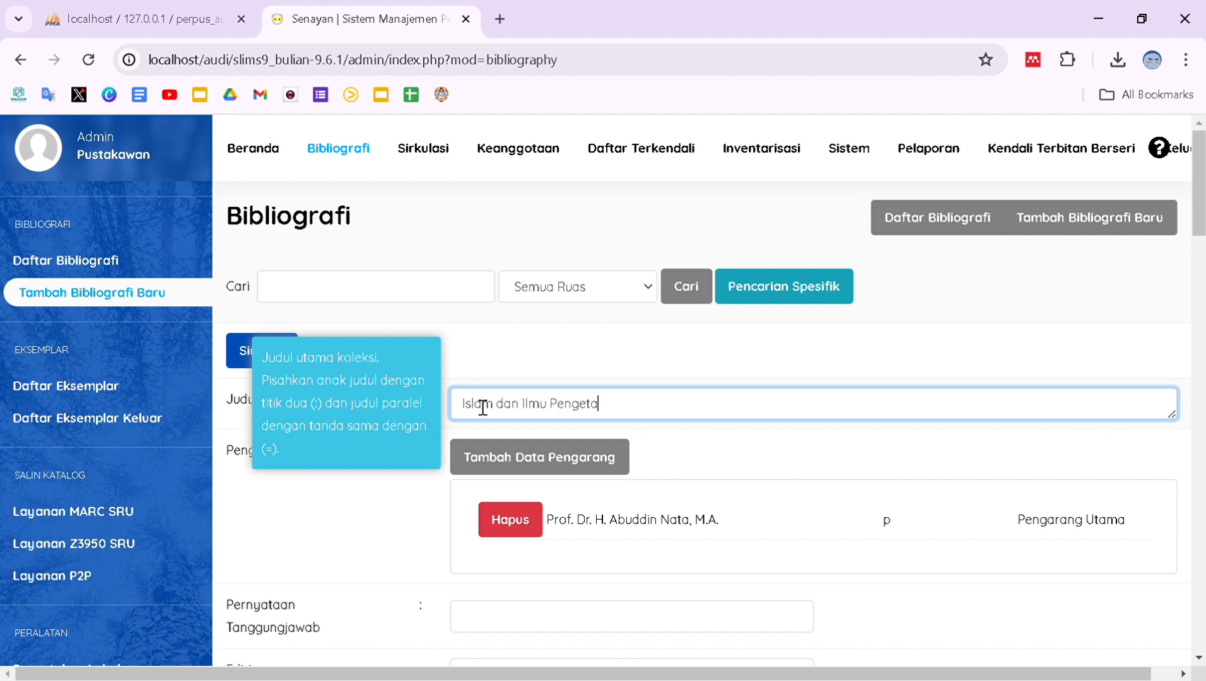
left_click(593, 463)
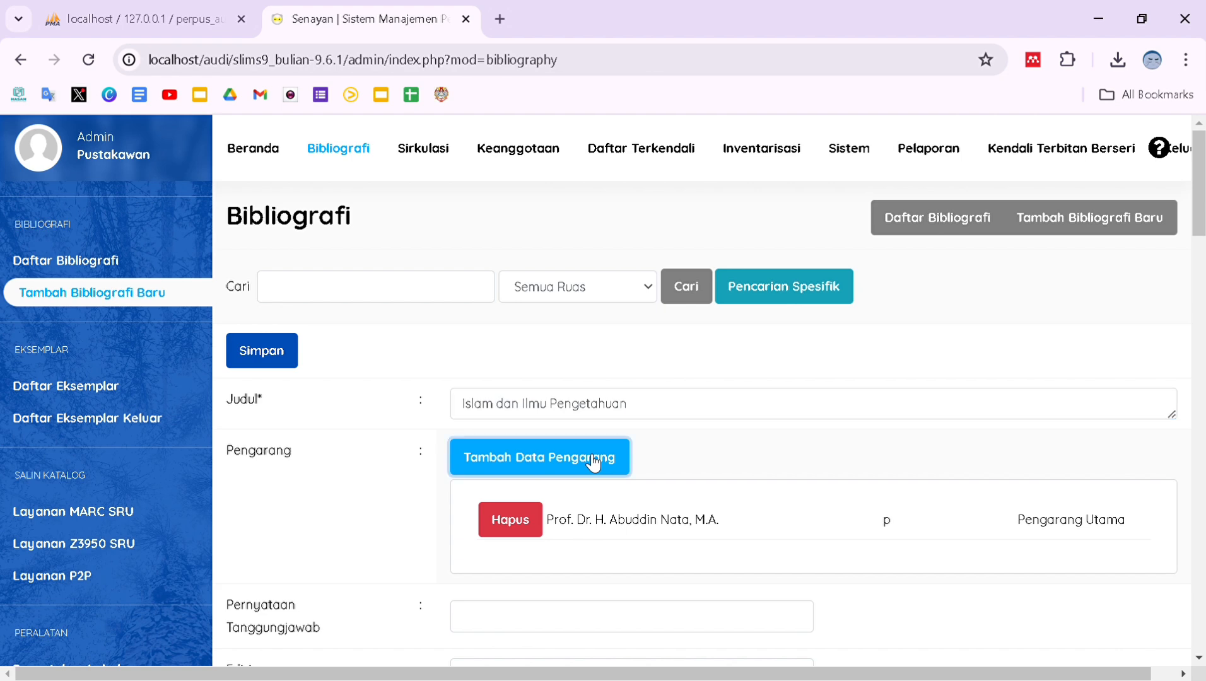
left_click(452, 333)
type("Prof. Dr. H. Abuddin Nata, M.A.")
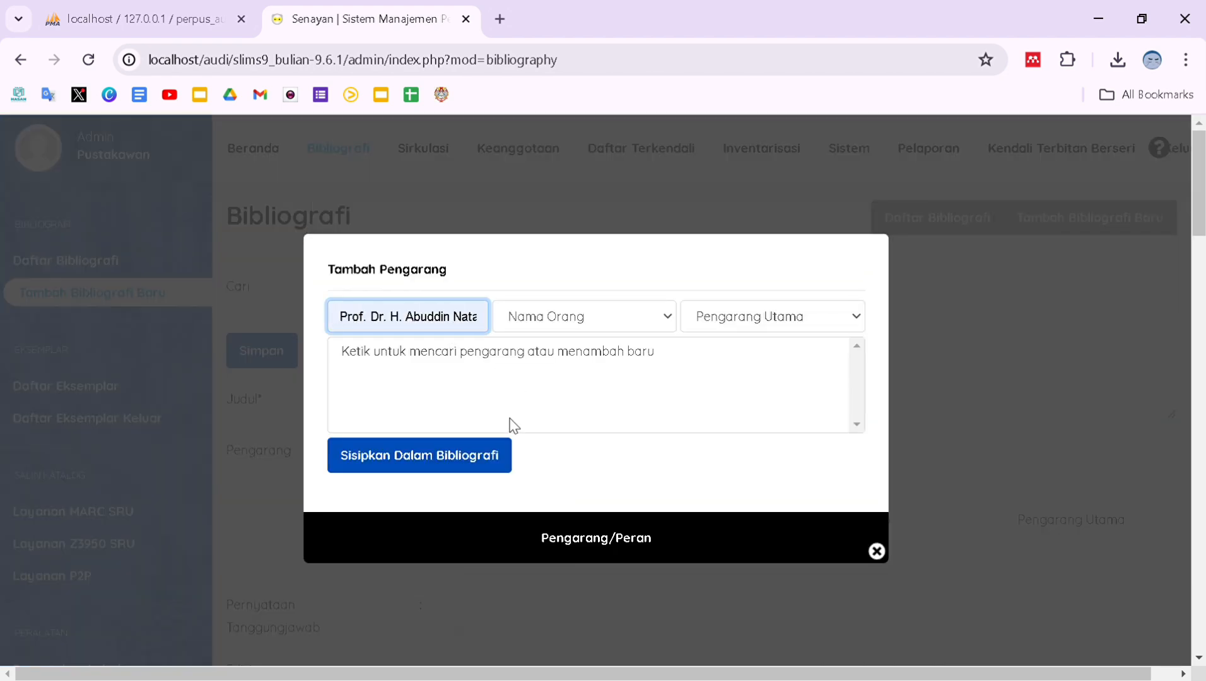
left_click(475, 459)
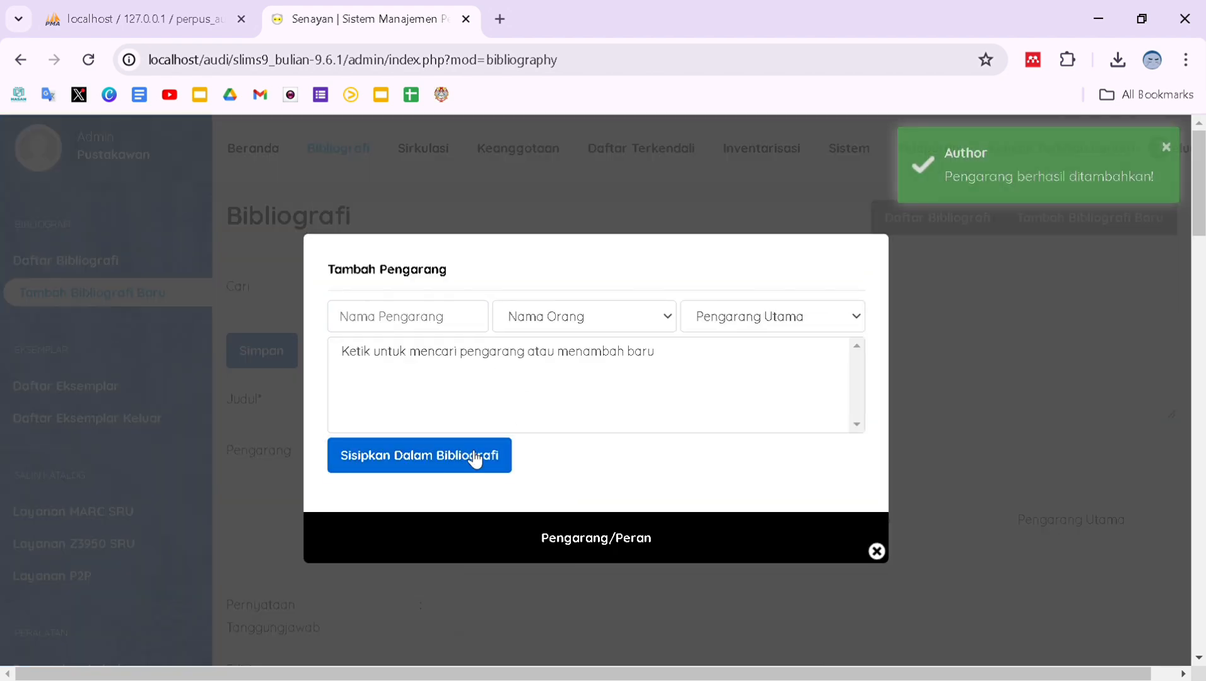
left_click(878, 552)
Fill in the responsibility statement, edition 'pertama' and edition details 'Edisi pertama cetakan'.
scroll(884, 558, "down", 3)
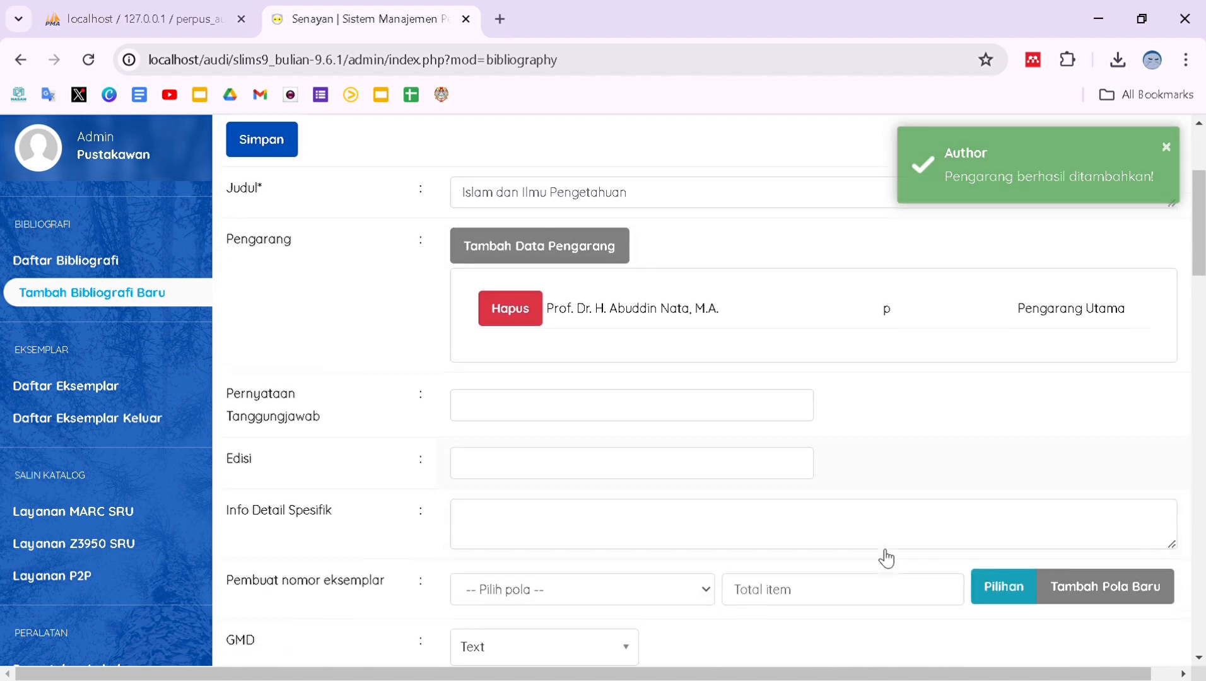
left_click(662, 409)
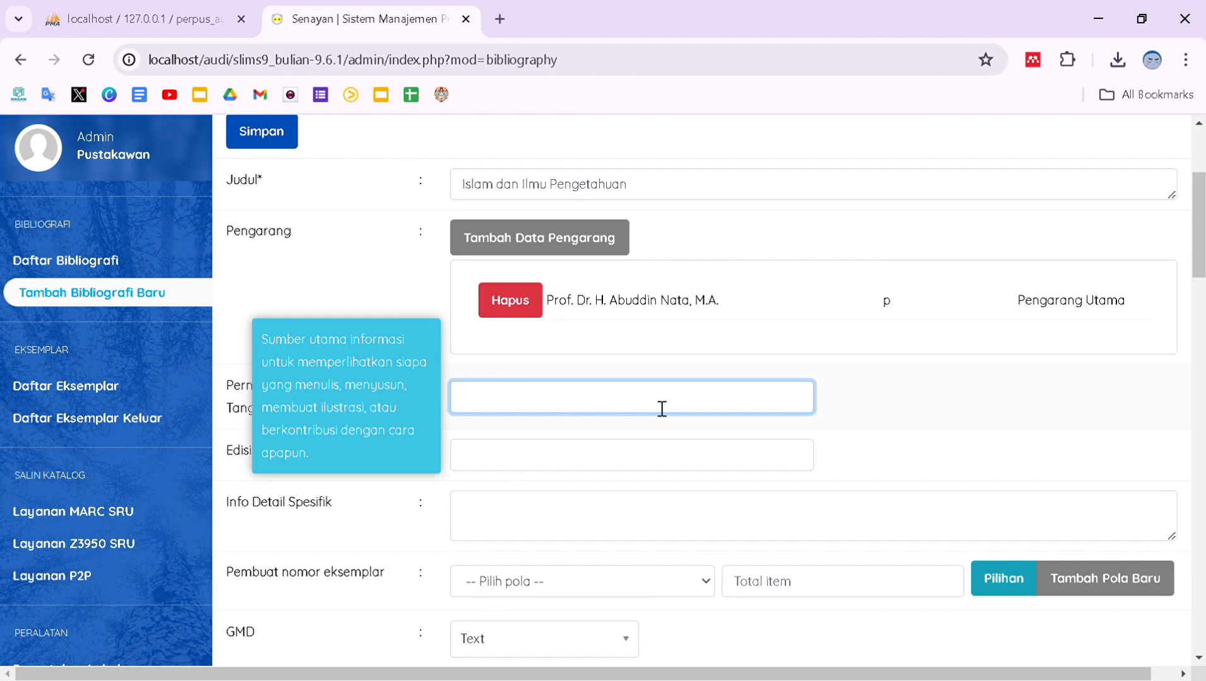
type("Irfan Fahmi")
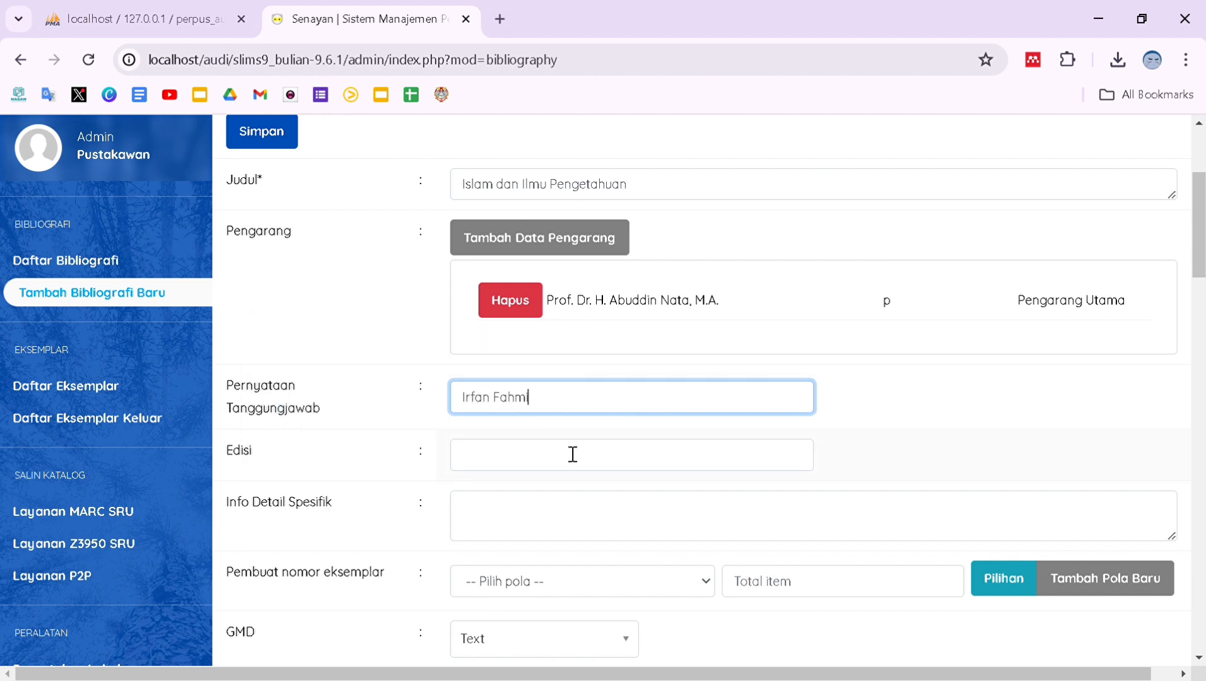
left_click(570, 457)
type("pertama")
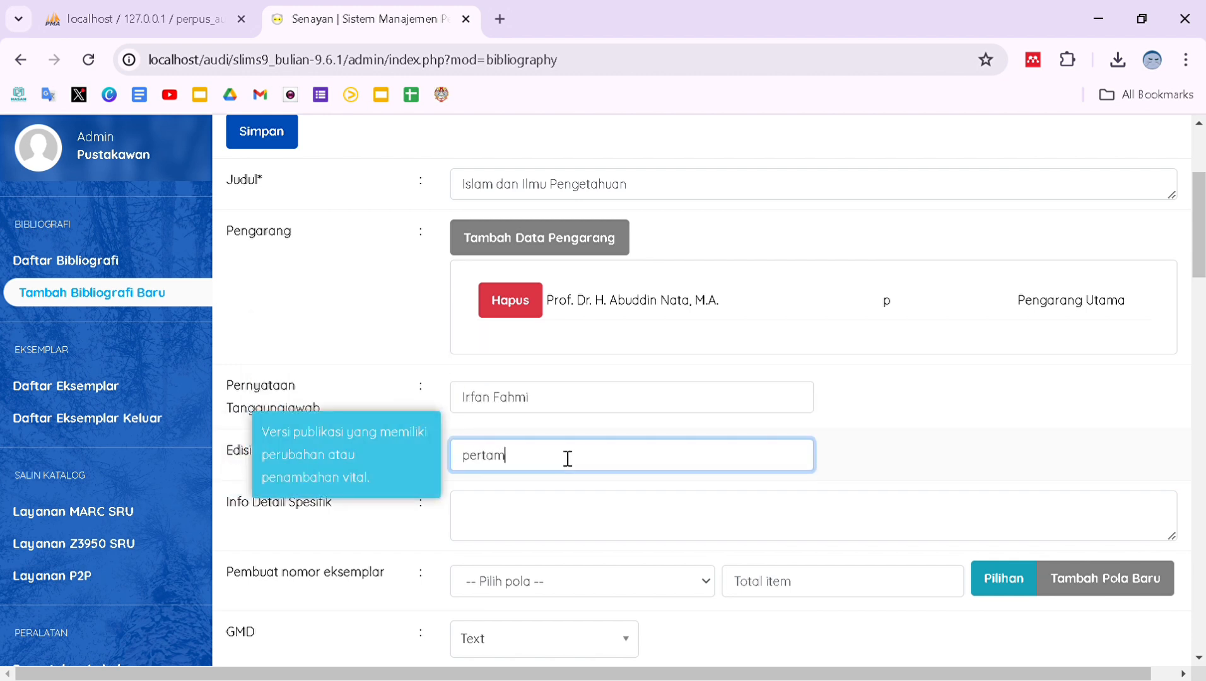
left_click(492, 505)
type("E")
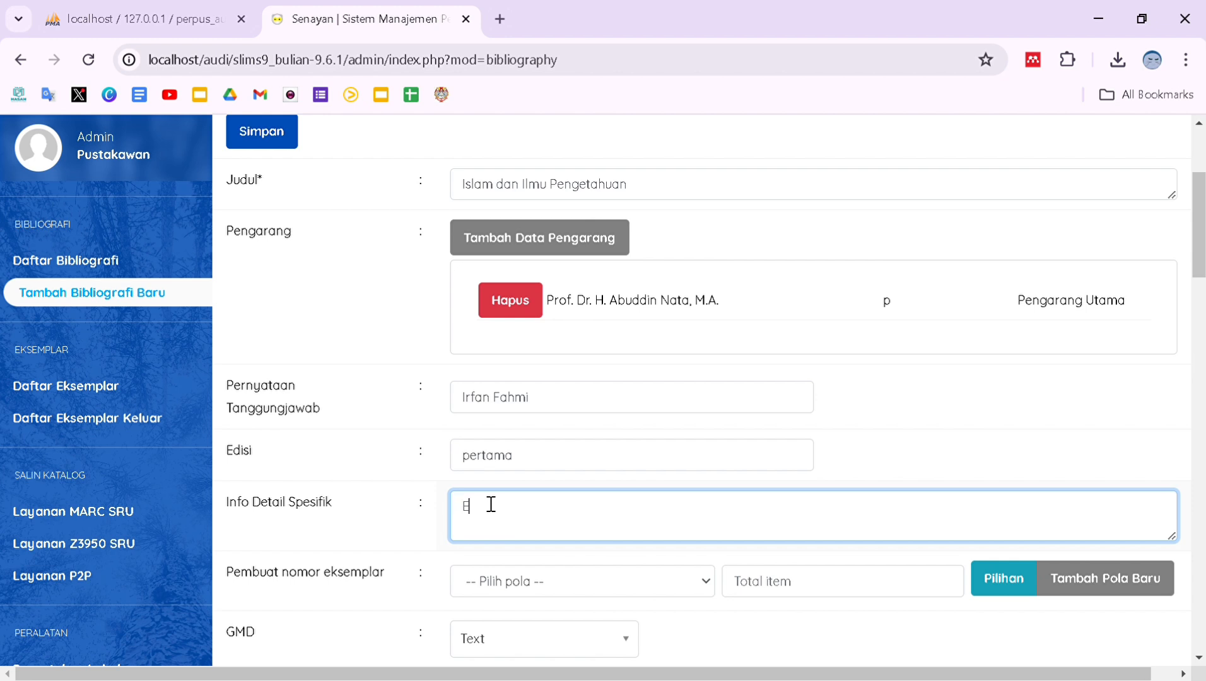
type("disi pertama cetakan ke-4")
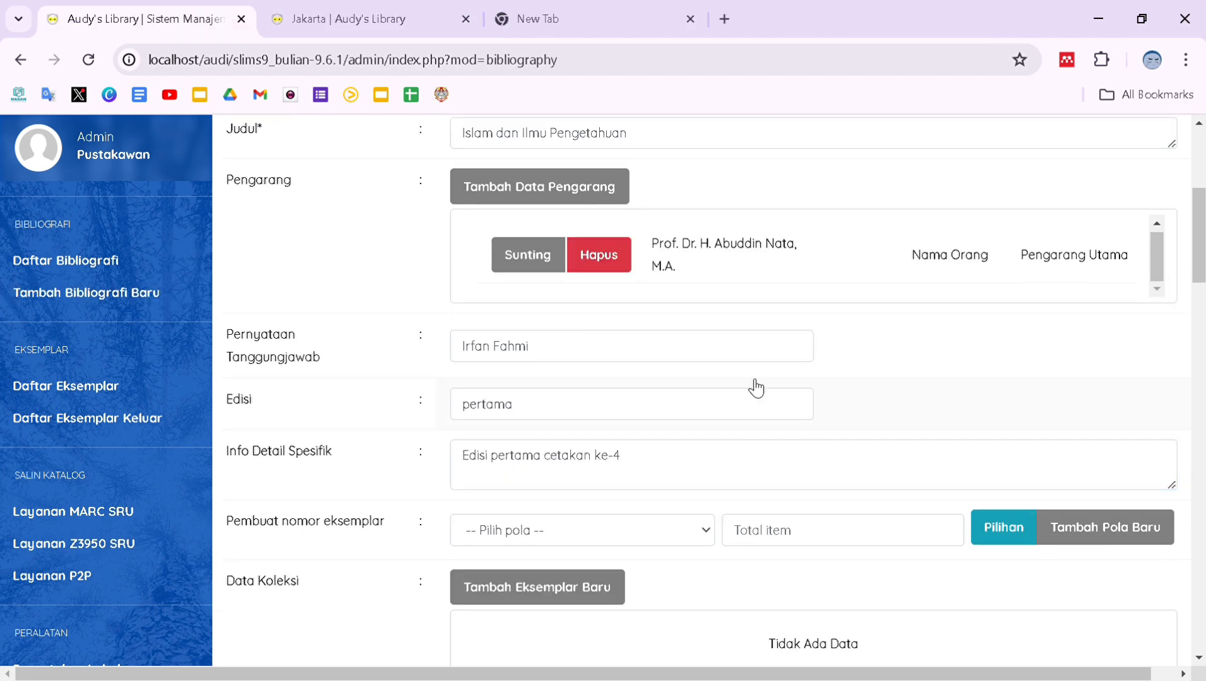
Start a new copy with item code, inventory code, My Library shelf 4 location and collection type Textbook.
scroll(756, 388, "down", 2)
left_click(579, 485)
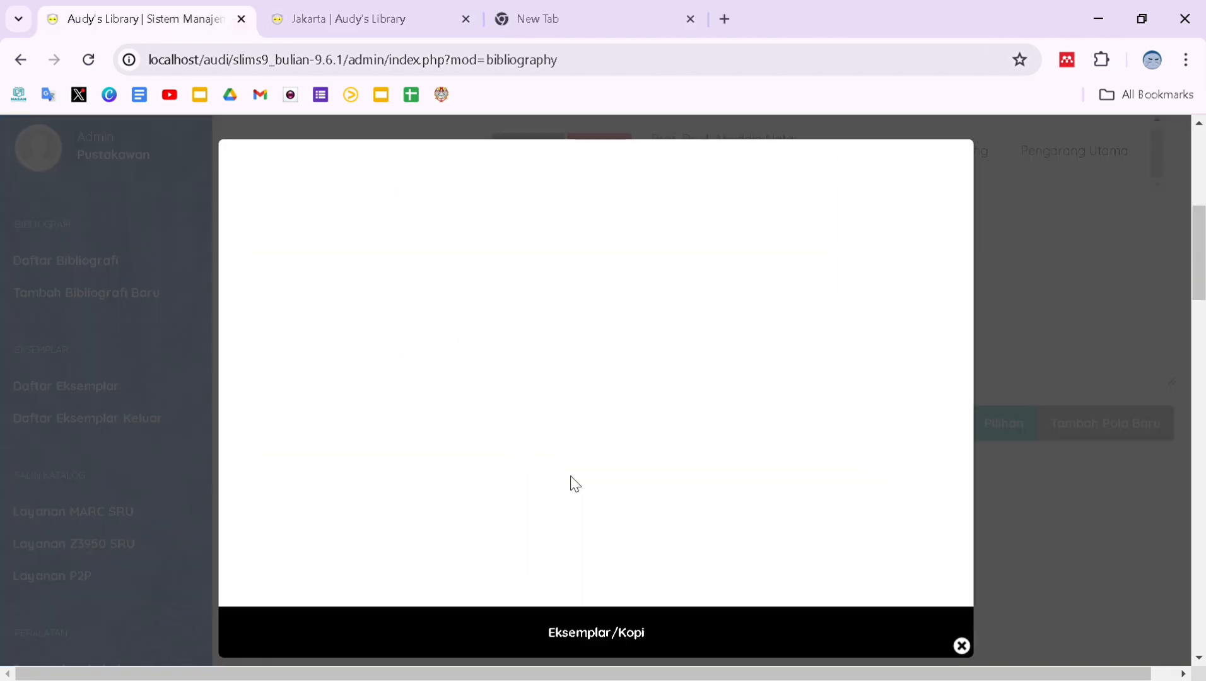
left_click(489, 290)
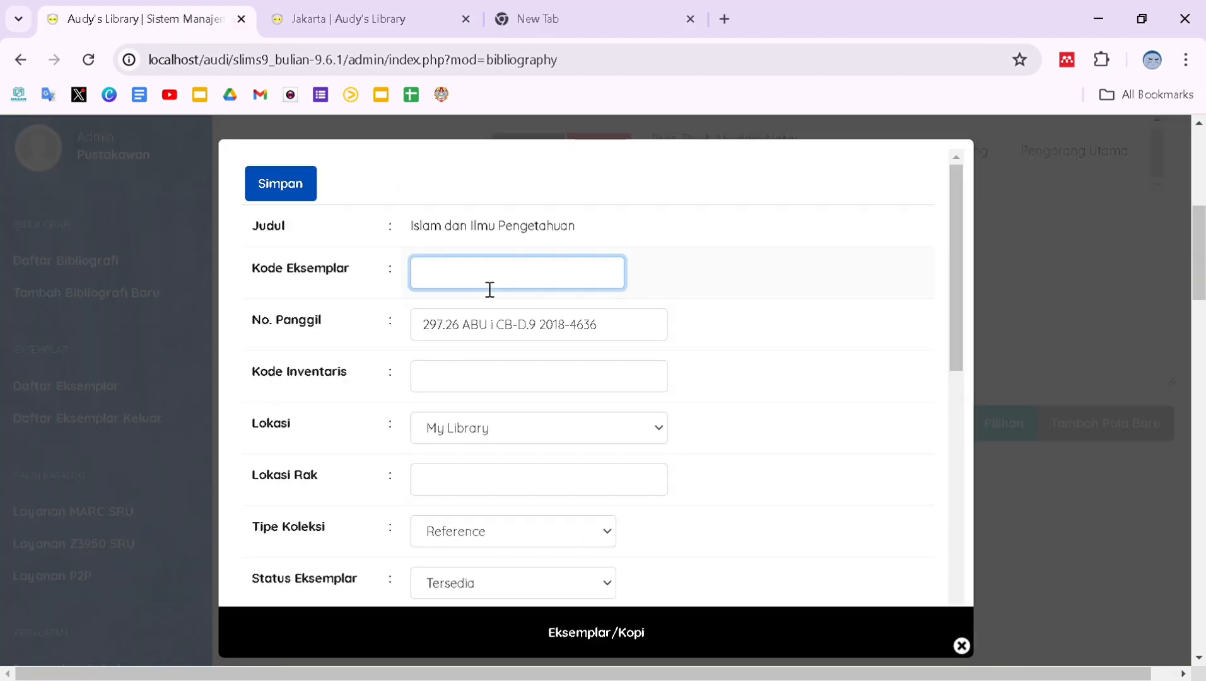
scroll(490, 289, "down", 1)
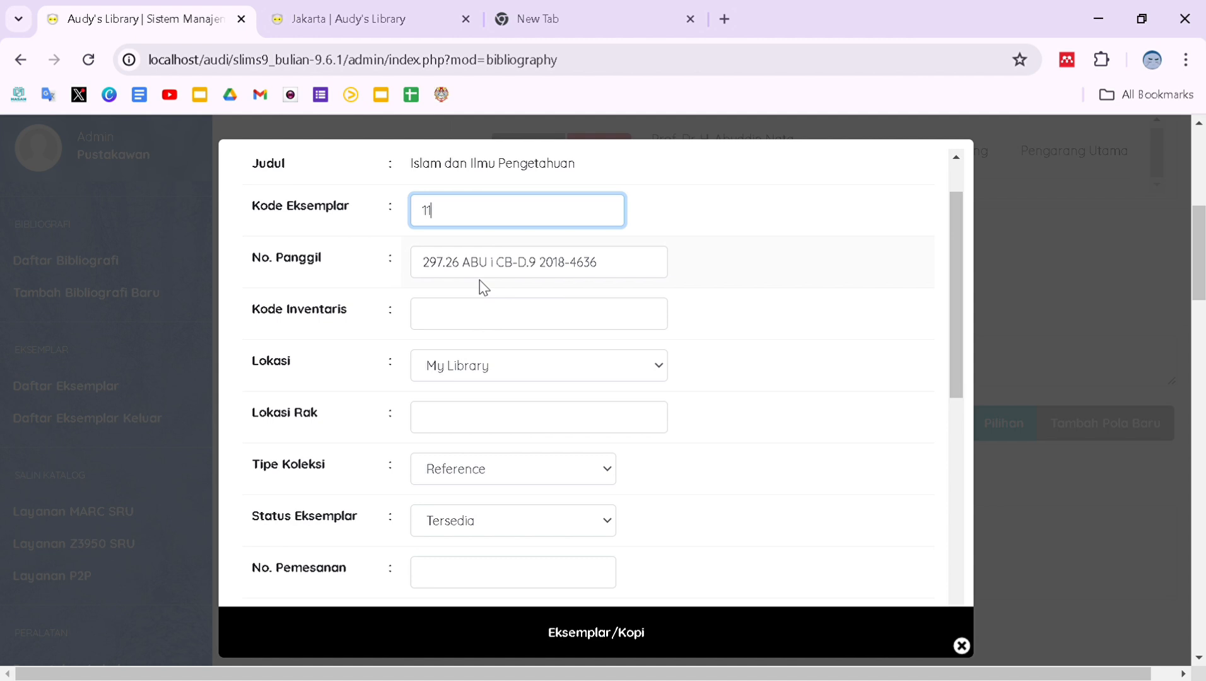
left_click(445, 323)
scroll(445, 323, "down", 2)
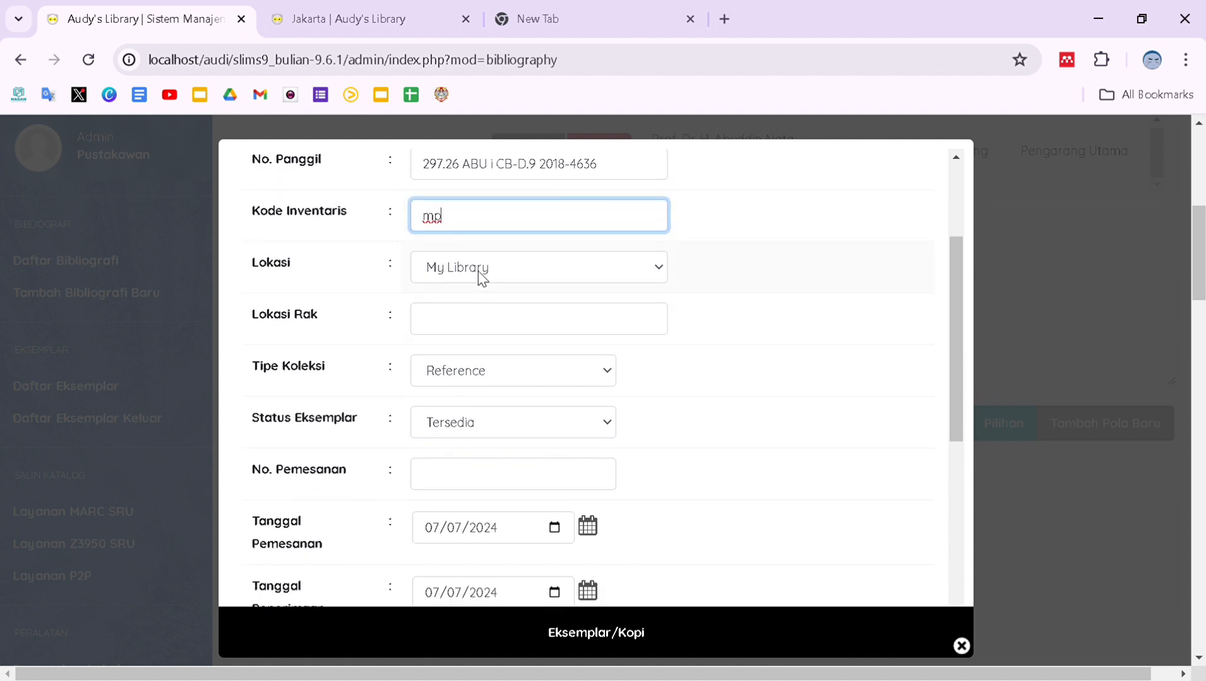
left_click(459, 328)
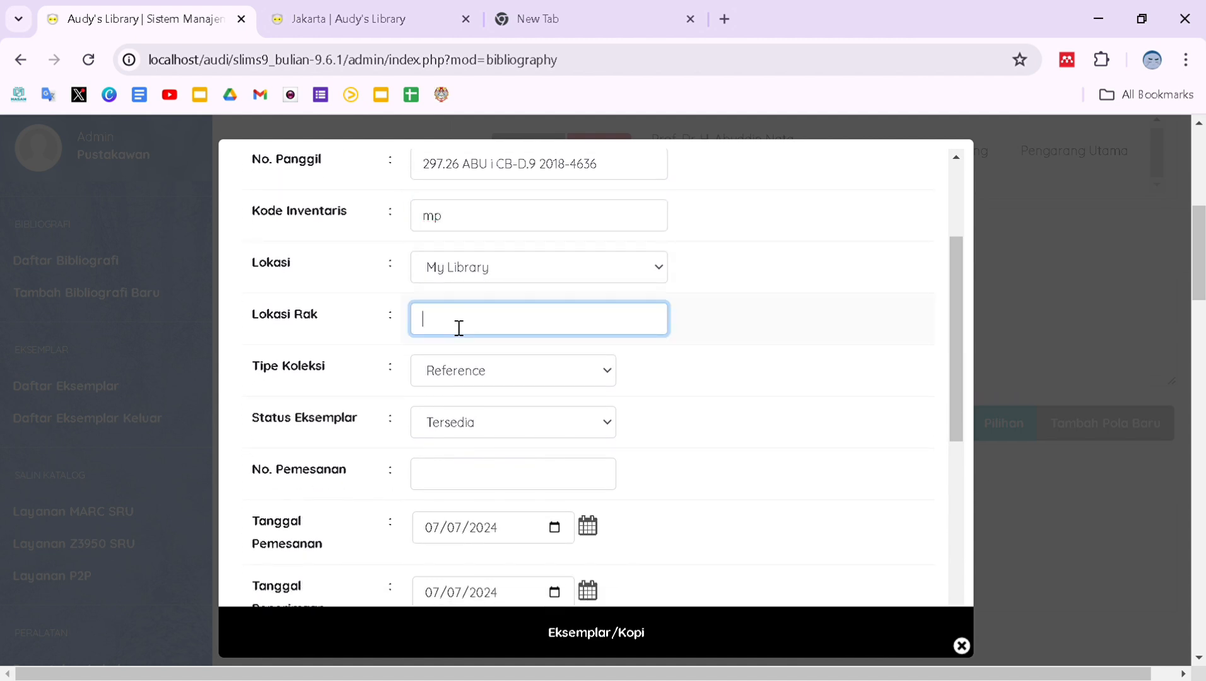
scroll(459, 328, "down", 1)
scroll(454, 326, "down", 1)
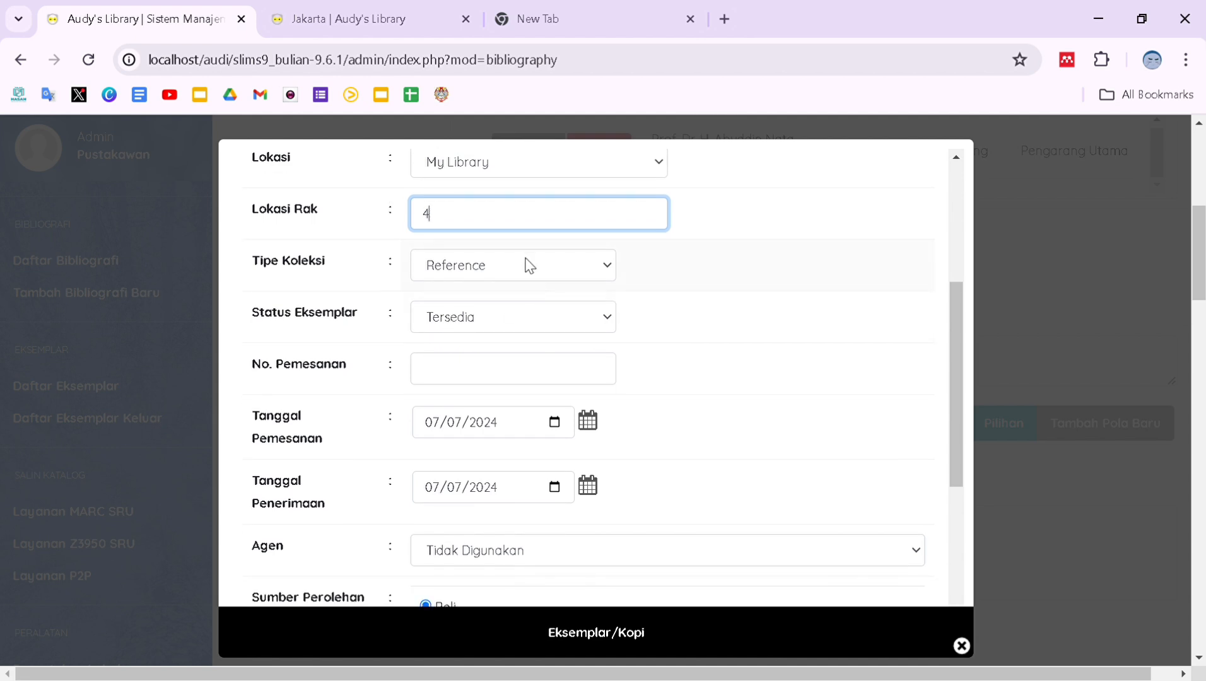
left_click(514, 278)
left_click(464, 313)
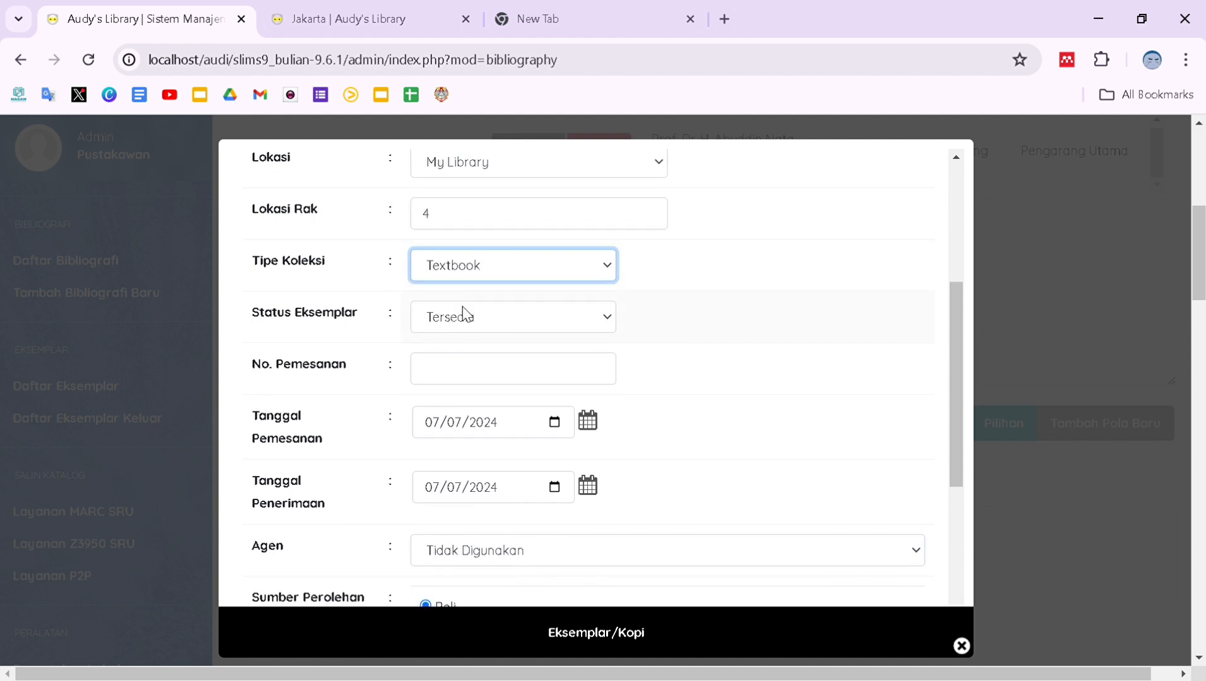
left_click(492, 325)
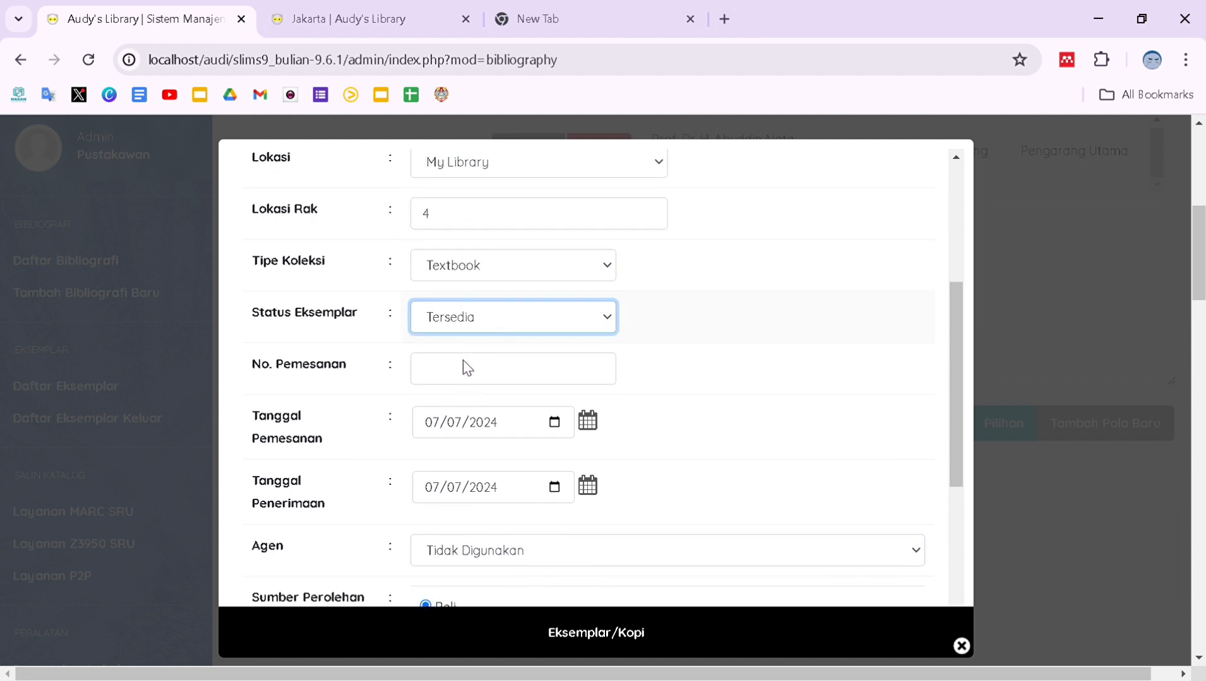
scroll(459, 347, "down", 1)
scroll(463, 349, "down", 1)
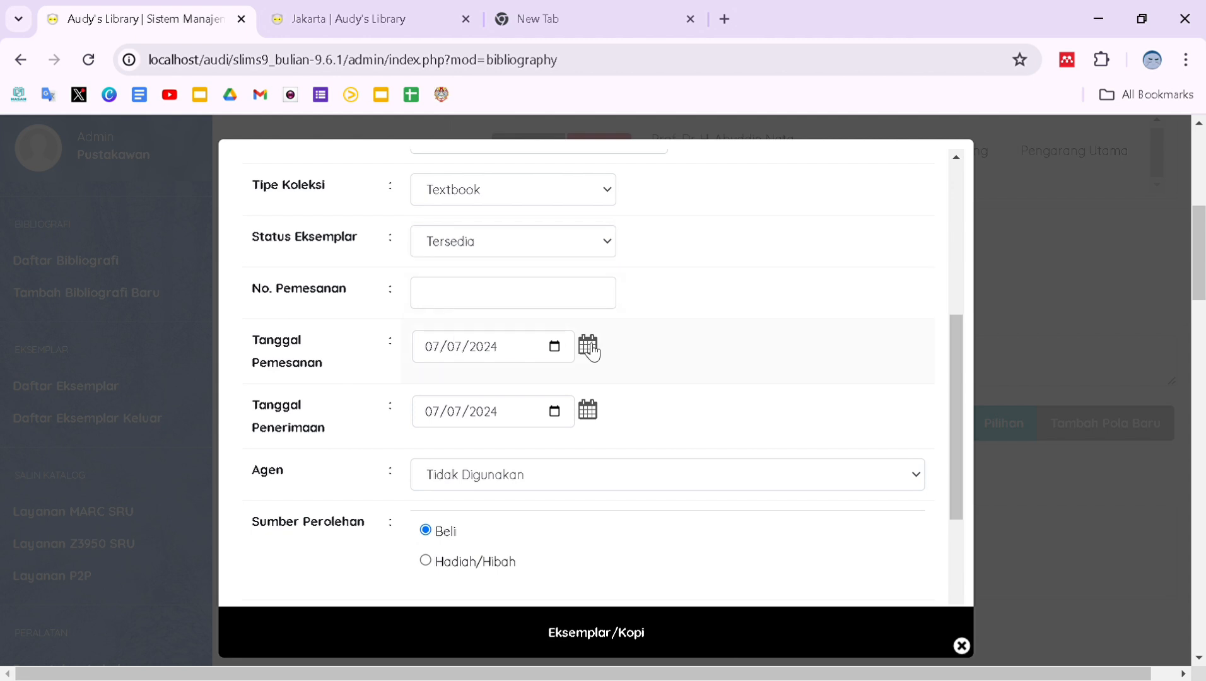
Set order and receipt dates to 07/01/2024, acquisition source Hadiah/Hibah, and save the copy.
left_click(554, 352)
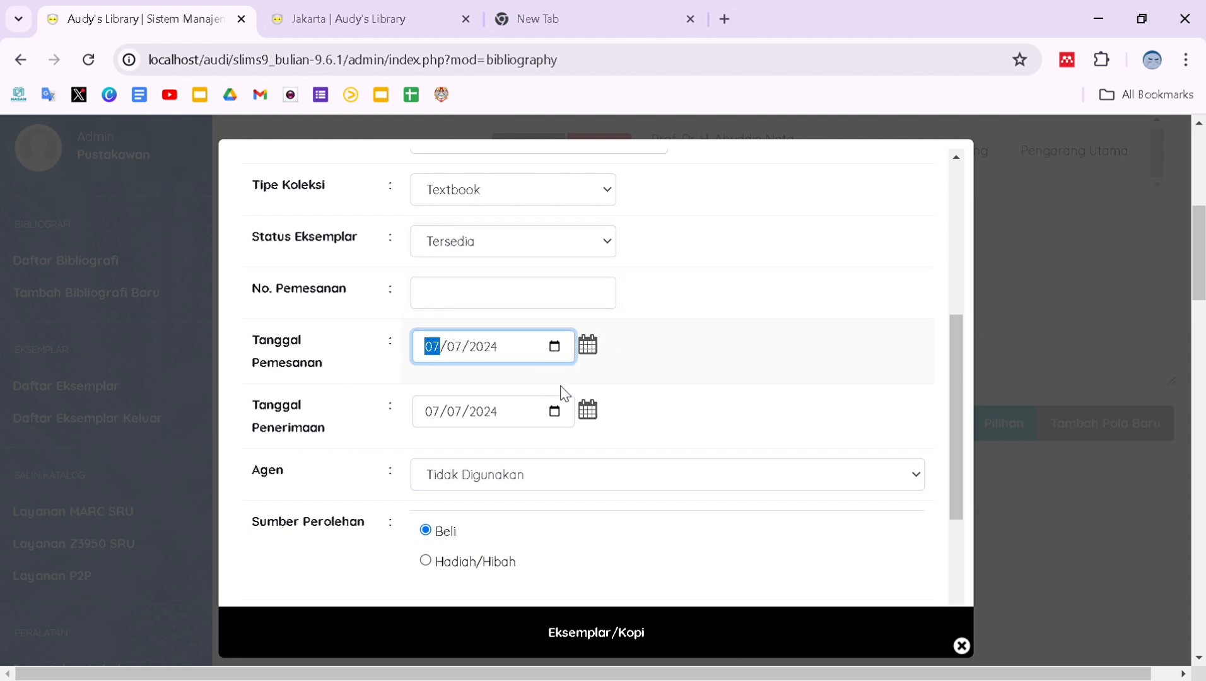
left_click(465, 454)
left_click(588, 410)
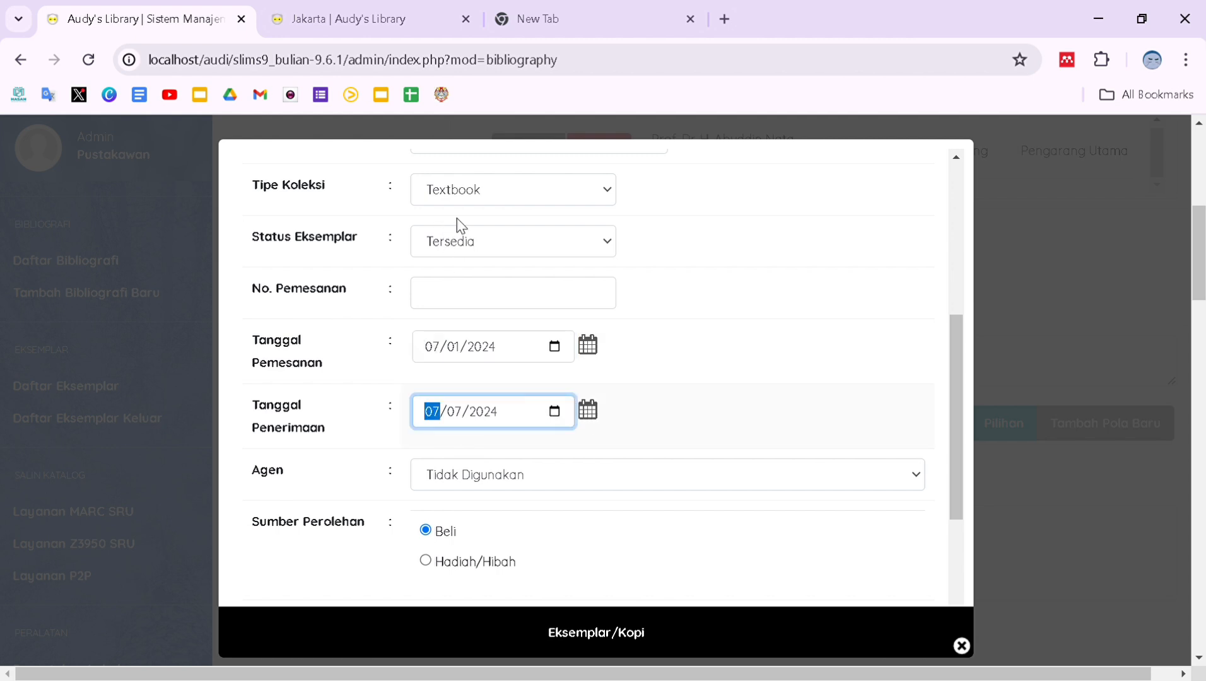
scroll(455, 460, "down", 1)
scroll(433, 441, "down", 1)
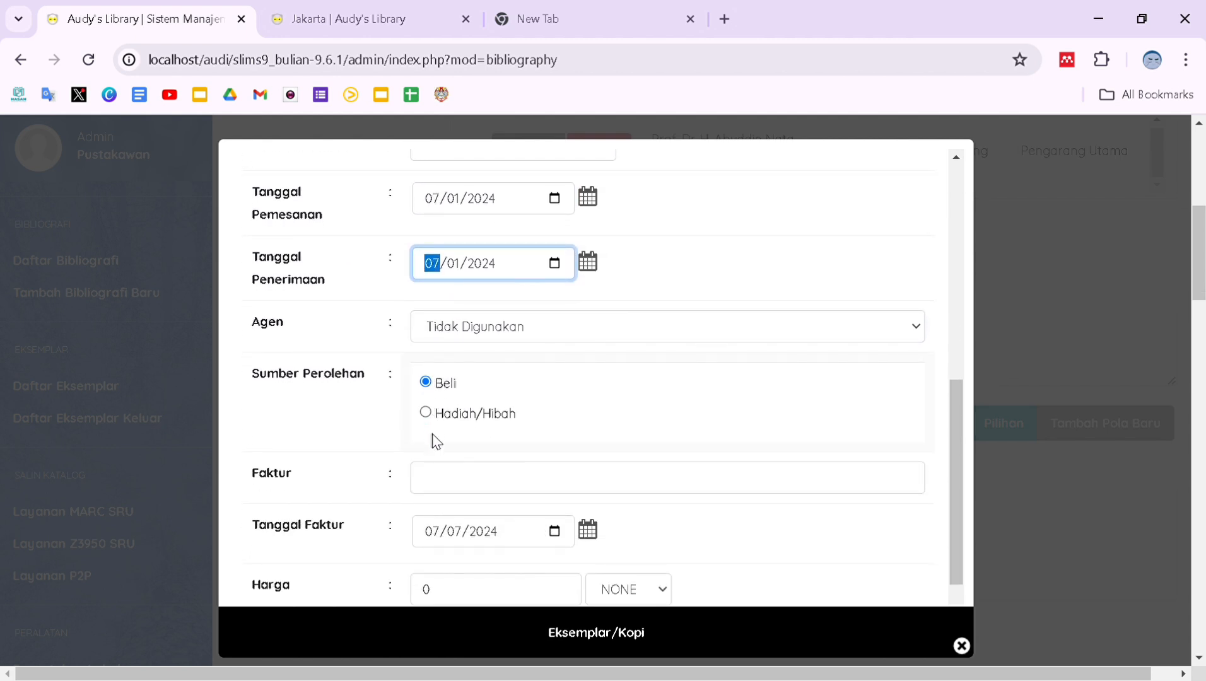
left_click(426, 413)
scroll(431, 413, "down", 1)
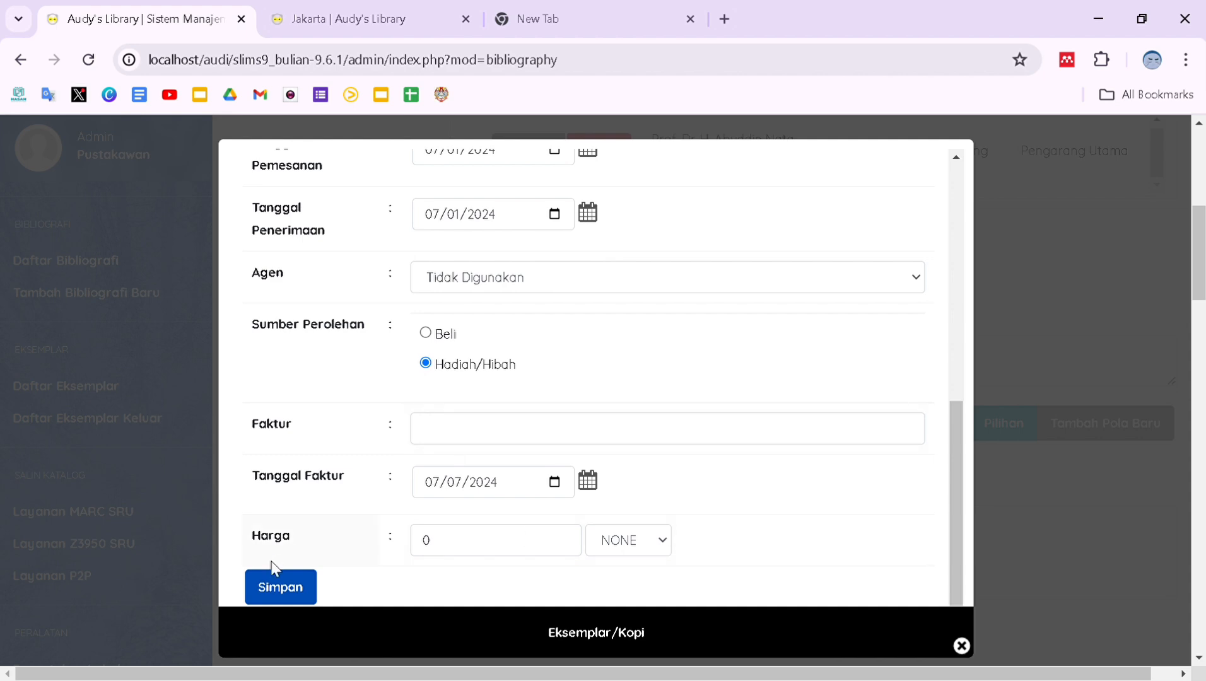
left_click(291, 587)
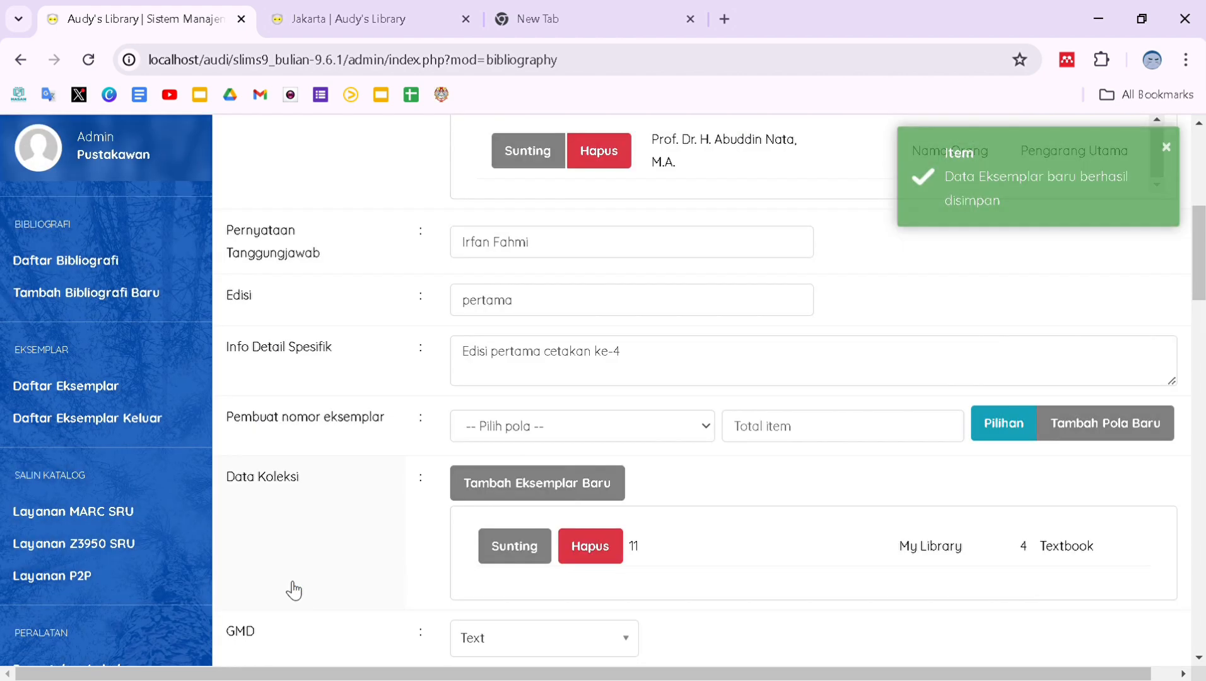
scroll(292, 589, "down", 15)
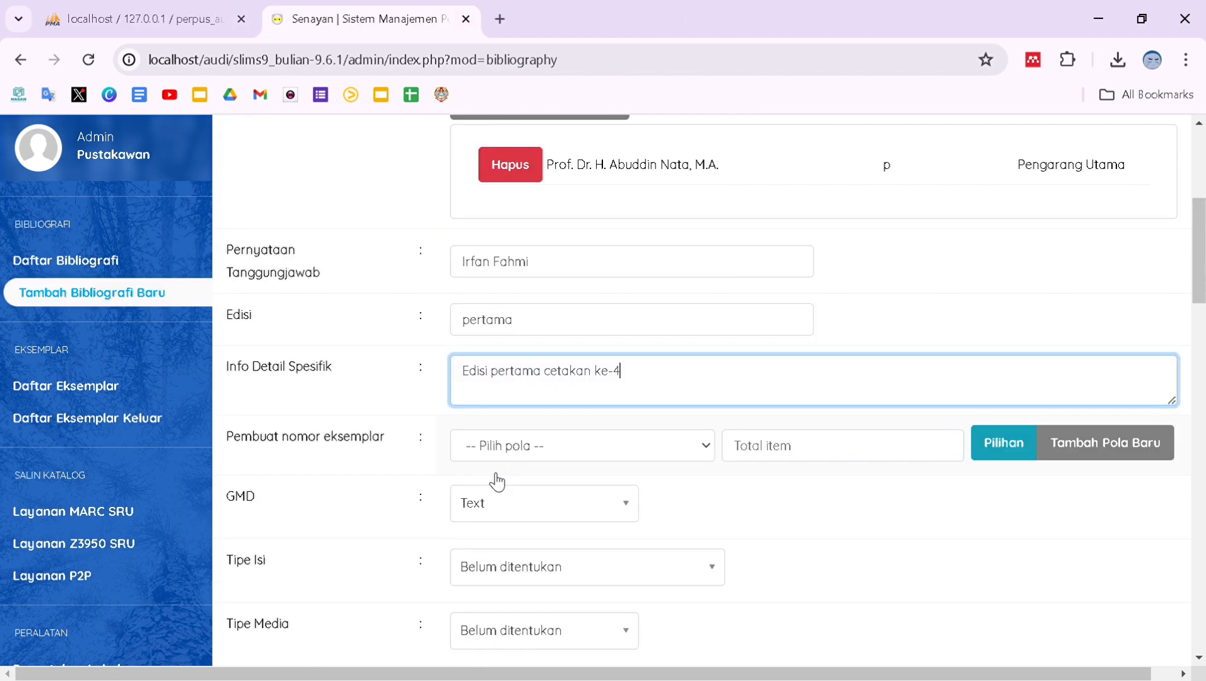
scroll(497, 481, "down", 1)
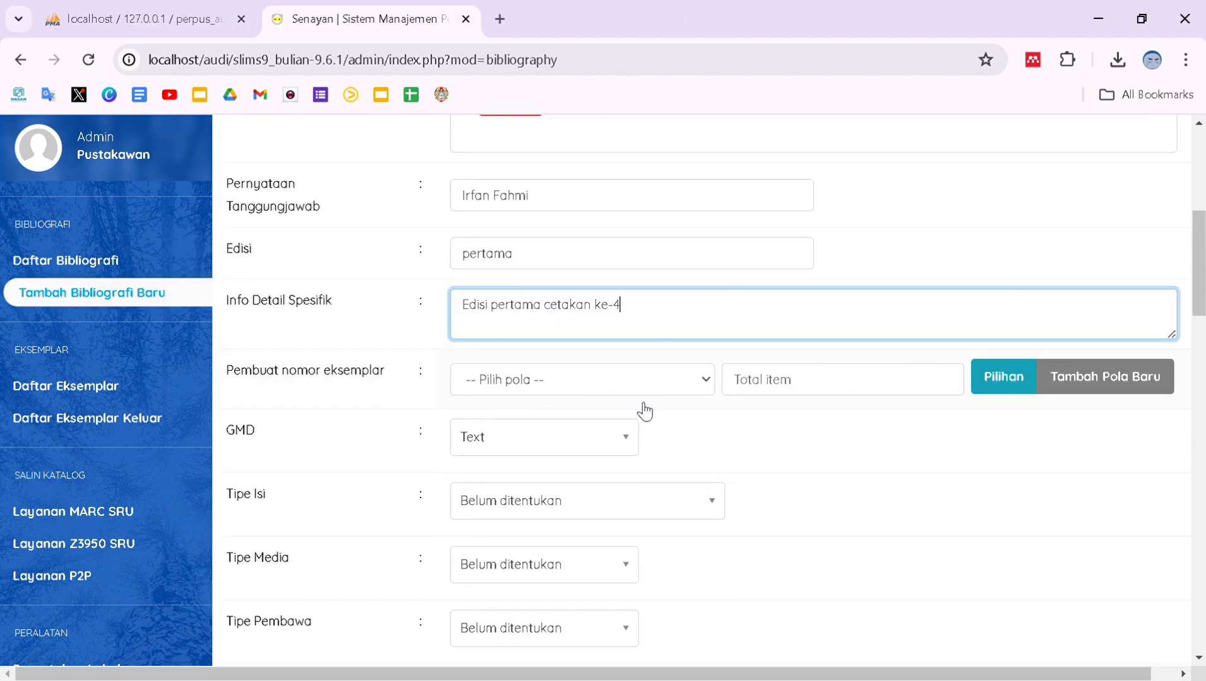
left_click(584, 505)
scroll(584, 508, "down", 5)
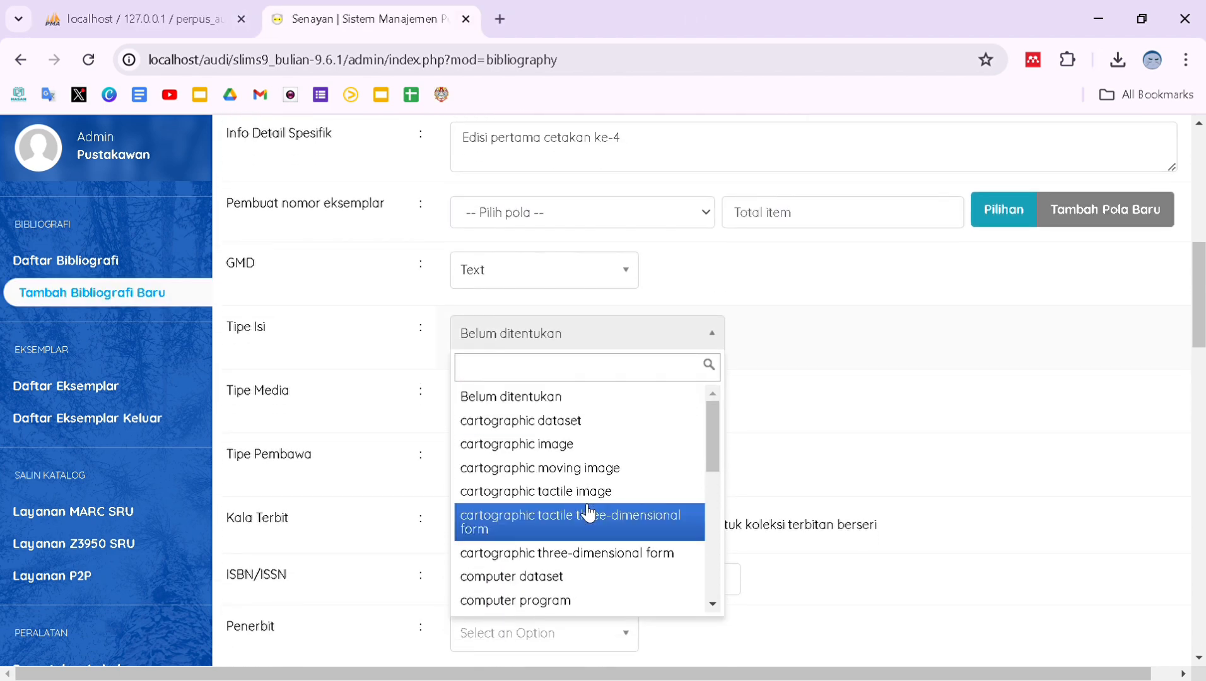
scroll(587, 508, "down", 3)
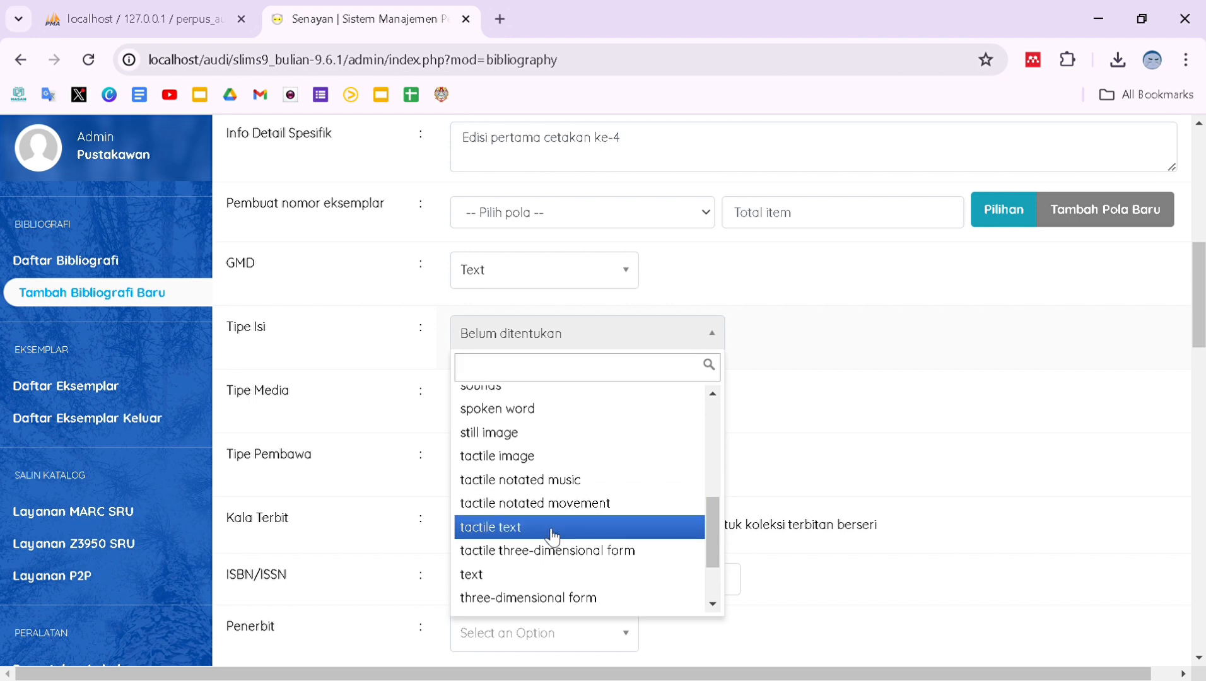
left_click(510, 576)
scroll(513, 579, "down", 1)
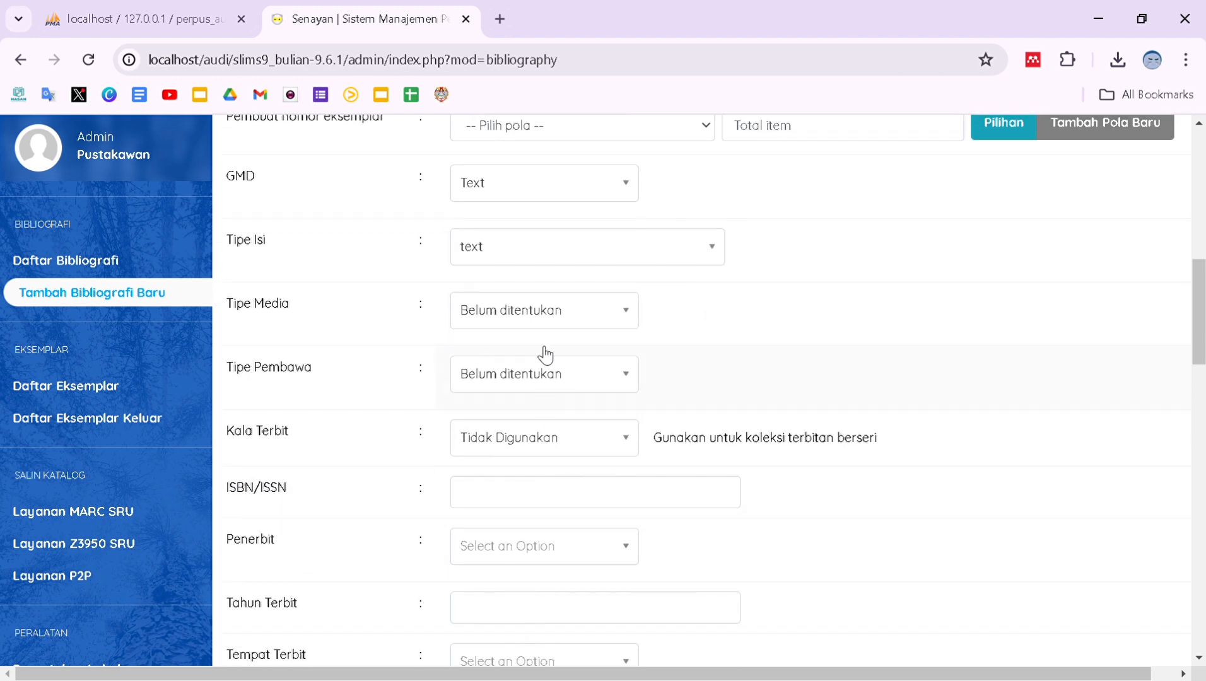
left_click(570, 442)
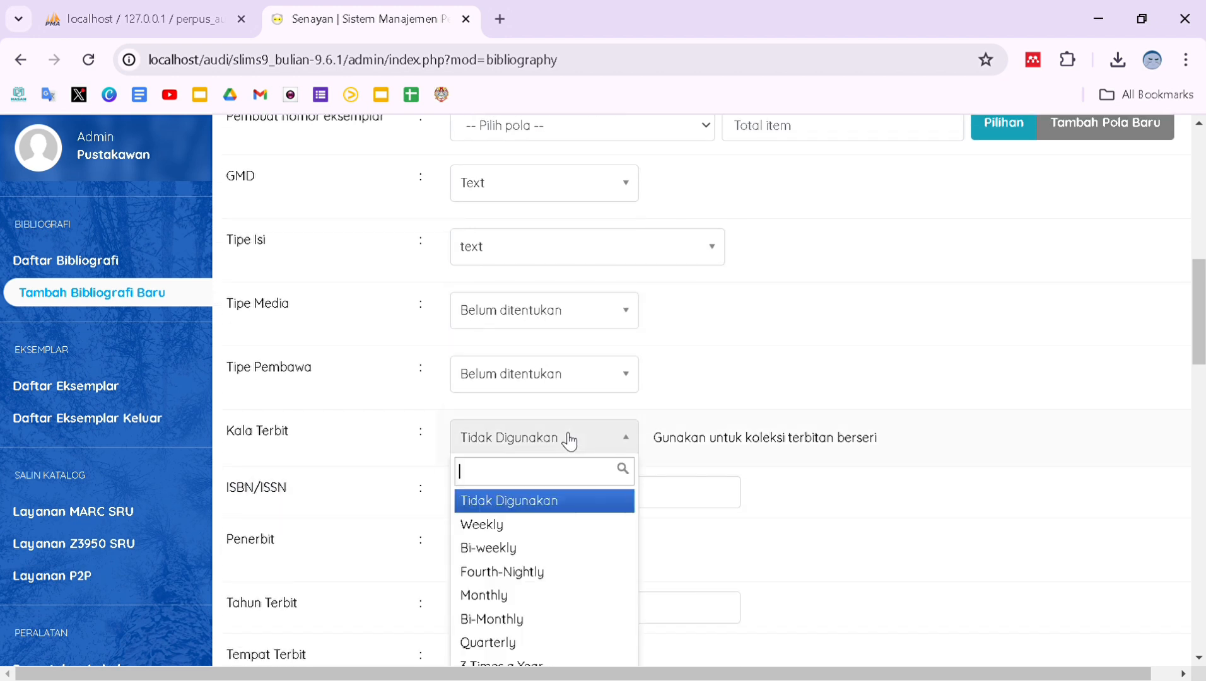
scroll(552, 607, "down", 1)
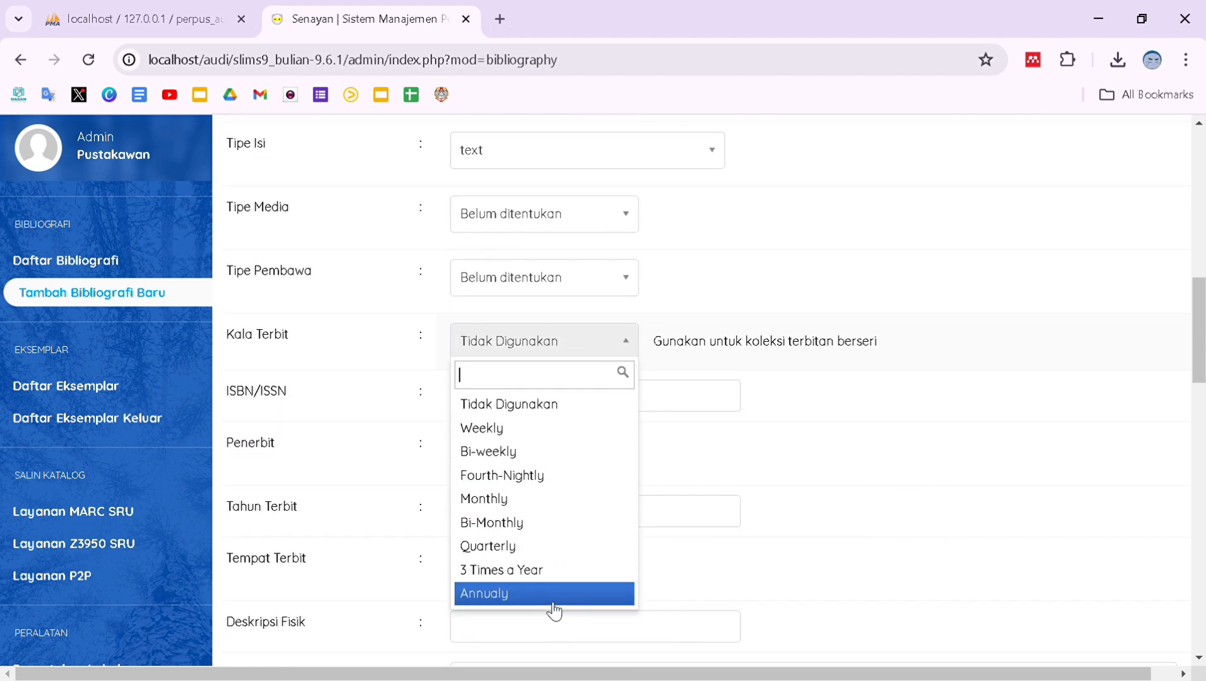
left_click(584, 413)
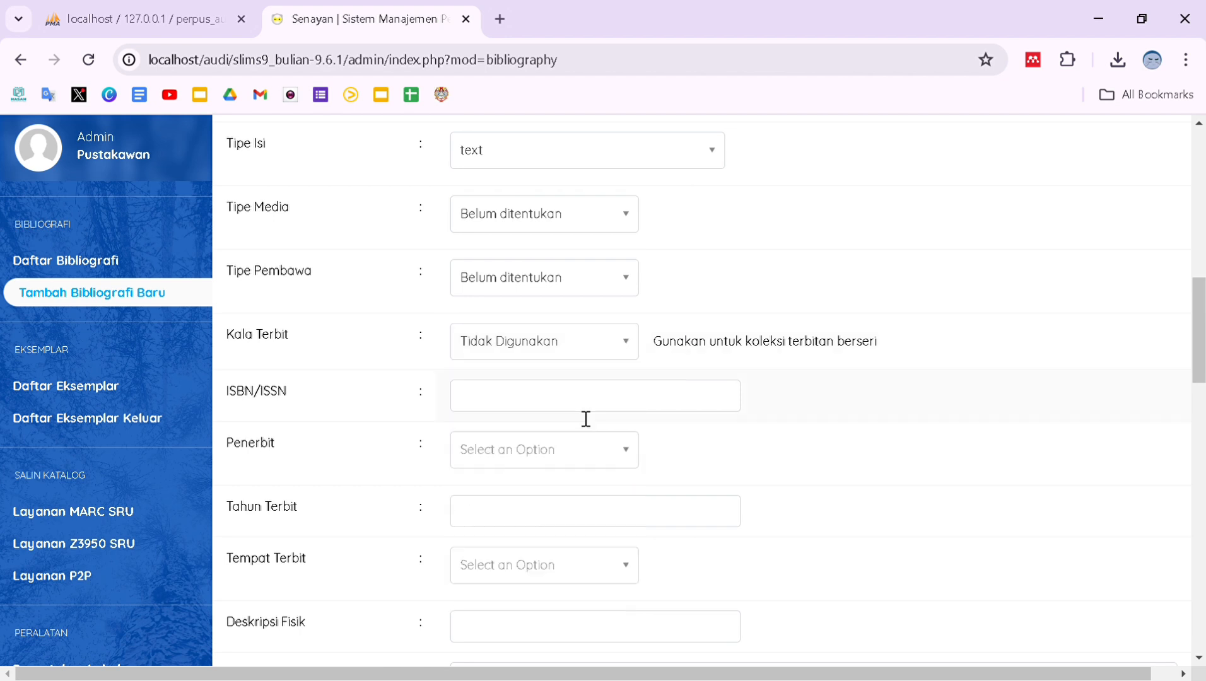
left_click(621, 414)
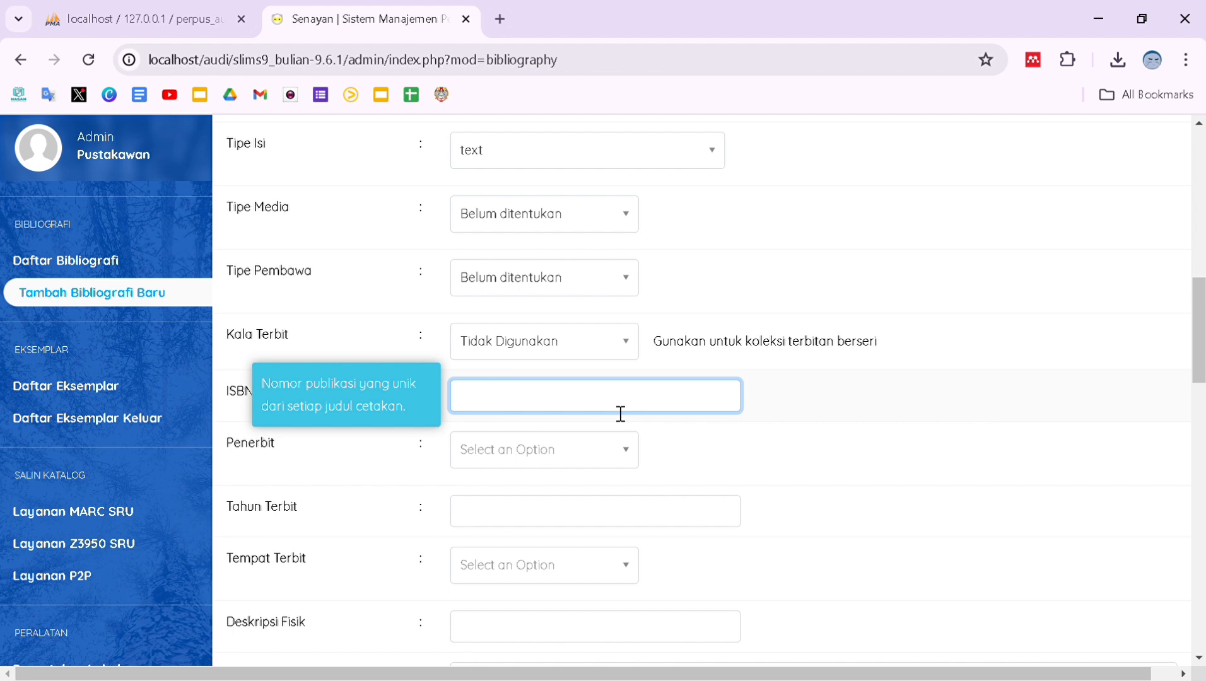
type("978-602-422-231-4")
scroll(618, 413, "down", 1)
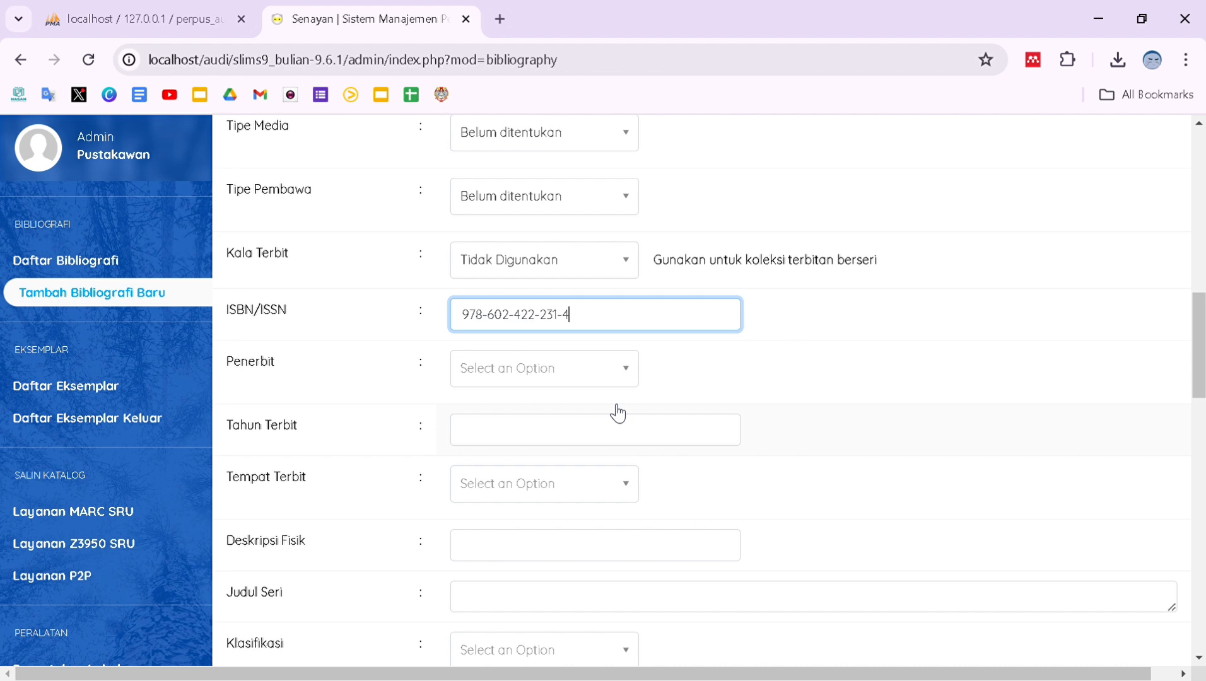
Add Kencana as a new publisher and set the publication year to 2024.
left_click(575, 380)
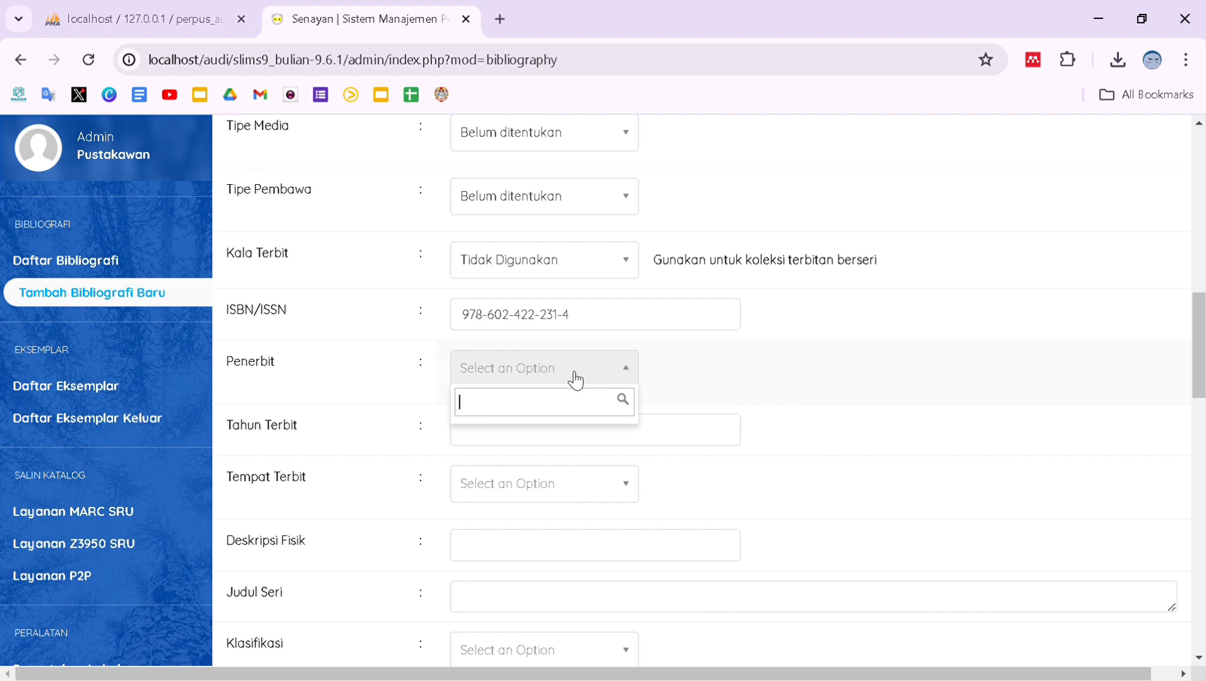
type("Kencana")
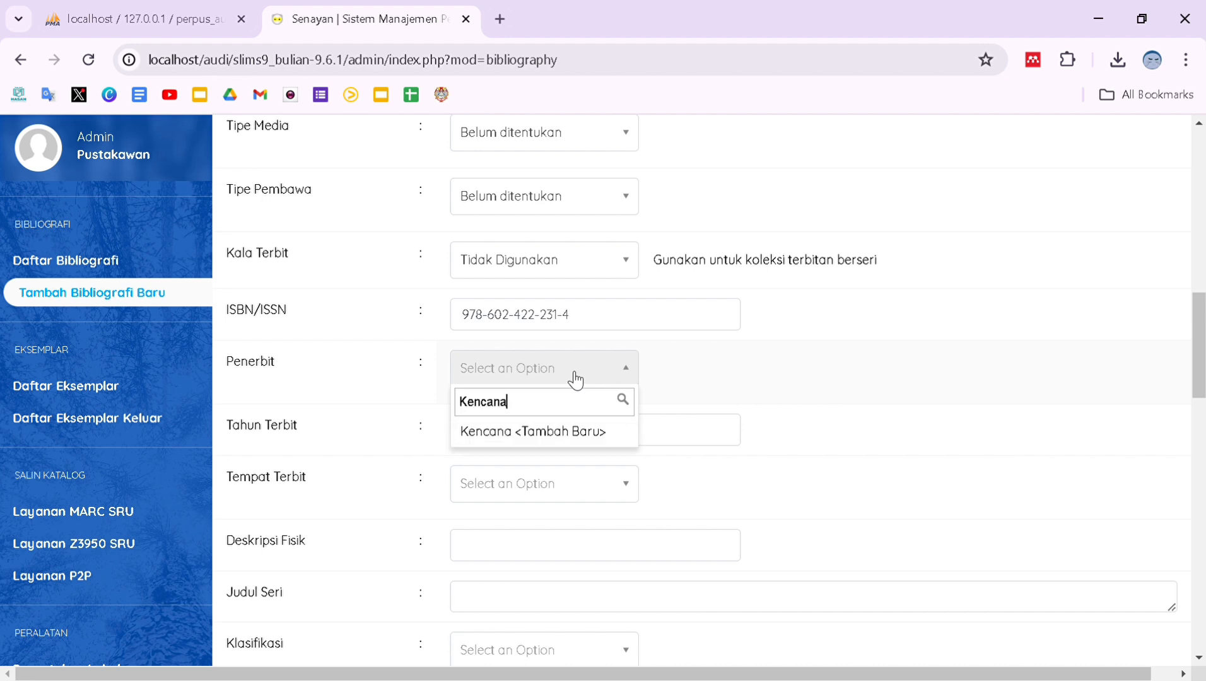
left_click(552, 433)
left_click(555, 441)
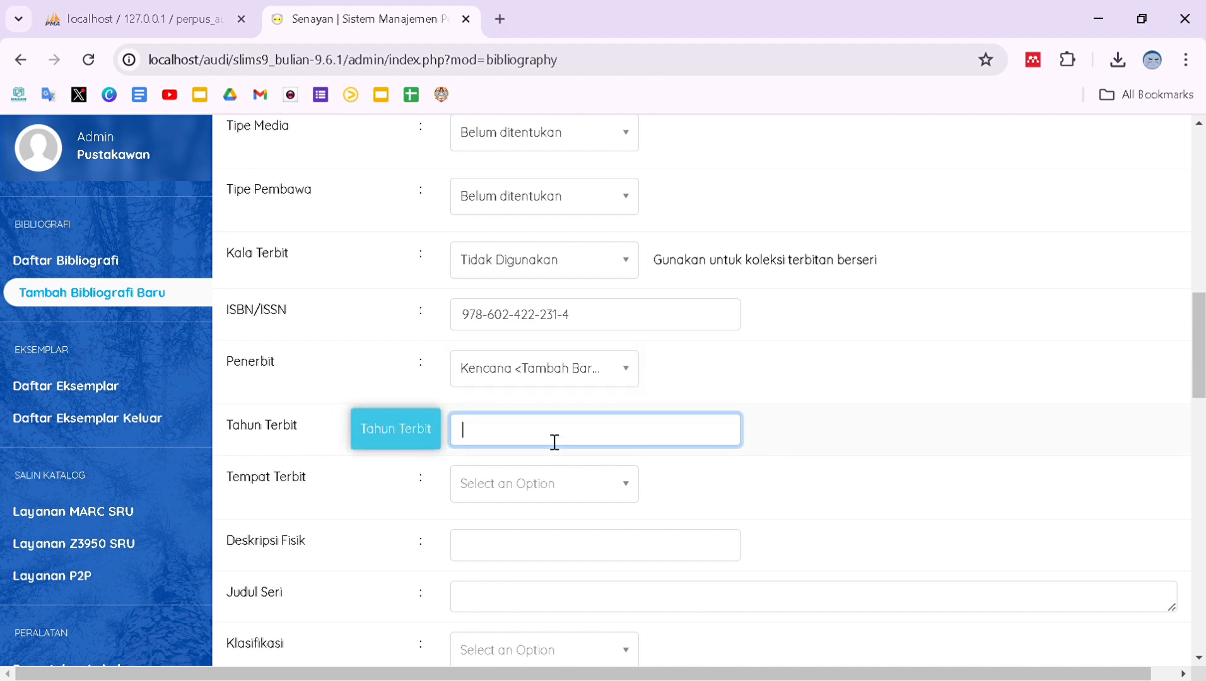
type("2024")
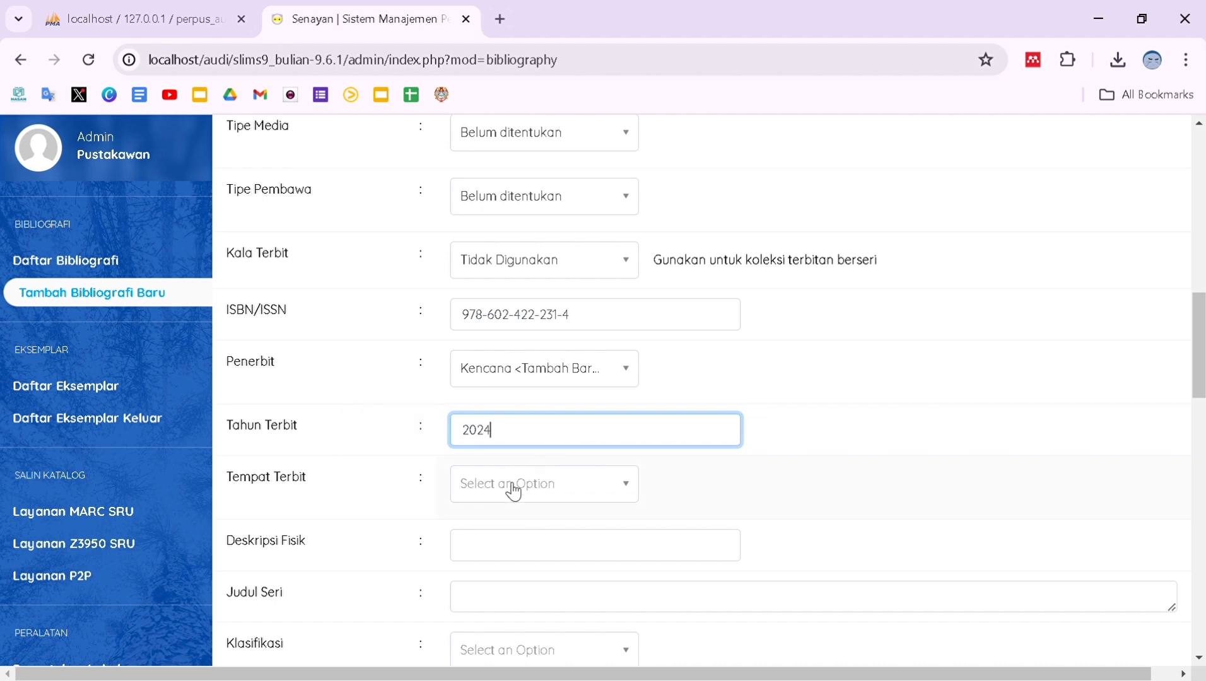
Add Jakarta as the publication place and enter physical description '15x23 cm, 402hlm'.
left_click(514, 490)
type("Ja")
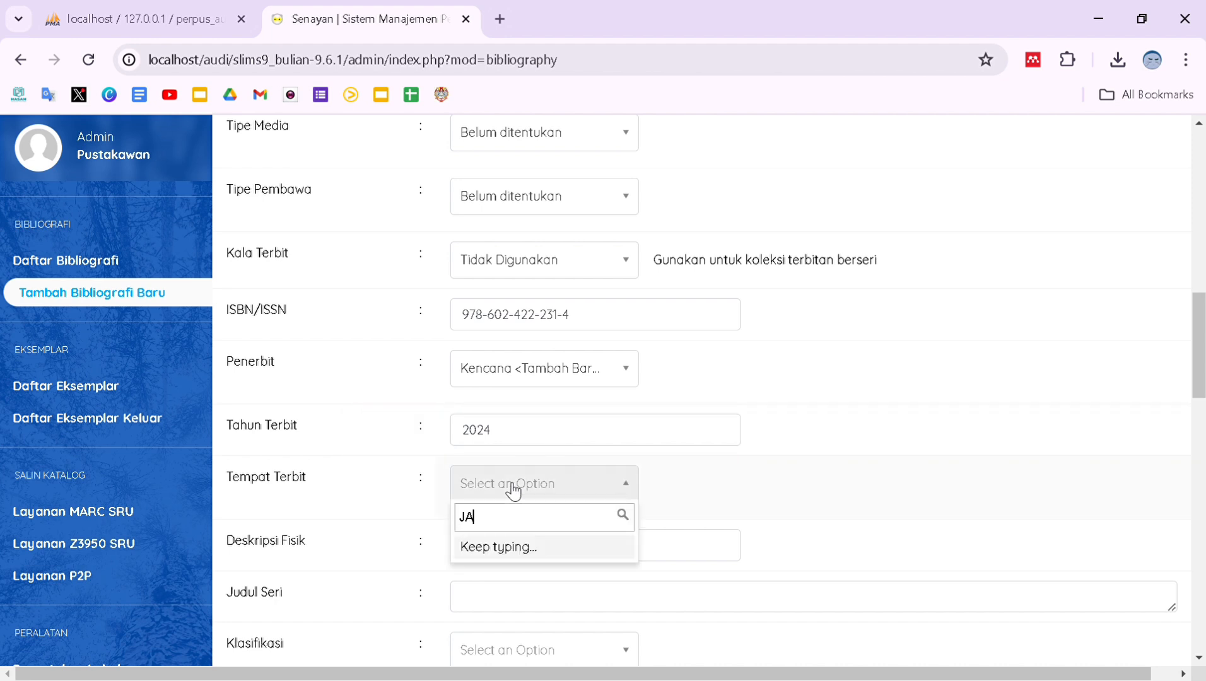
type("karta")
scroll(525, 520, "down", 1)
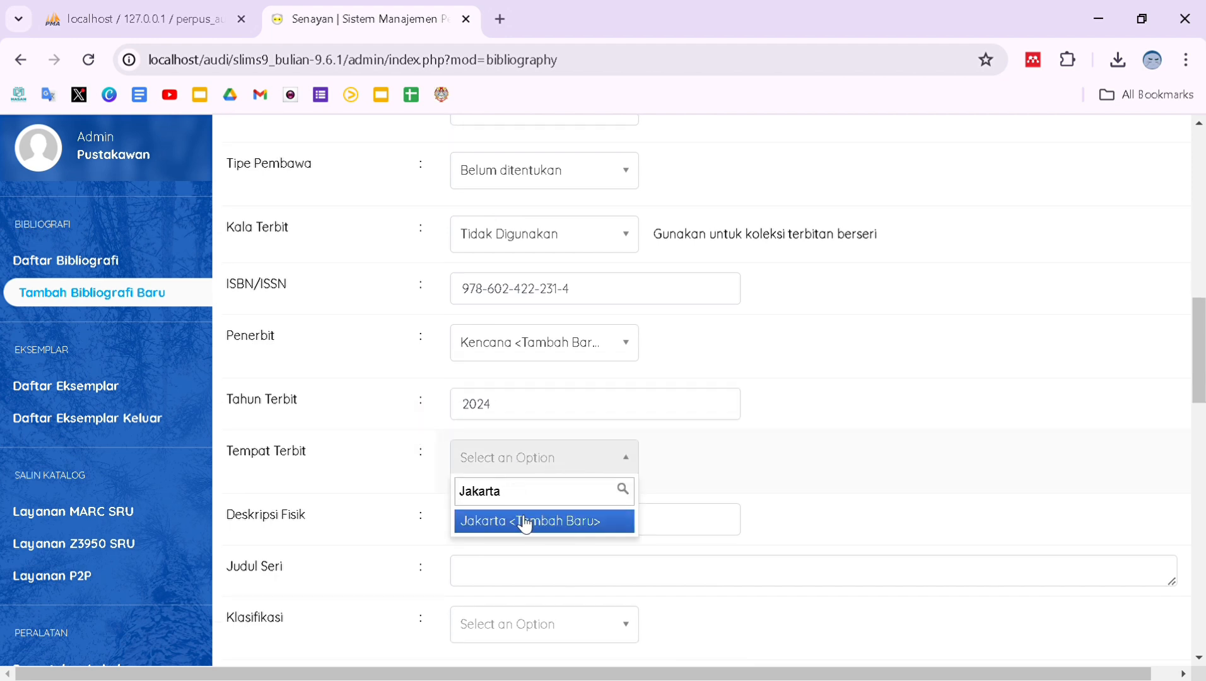
left_click(526, 521)
left_click(528, 524)
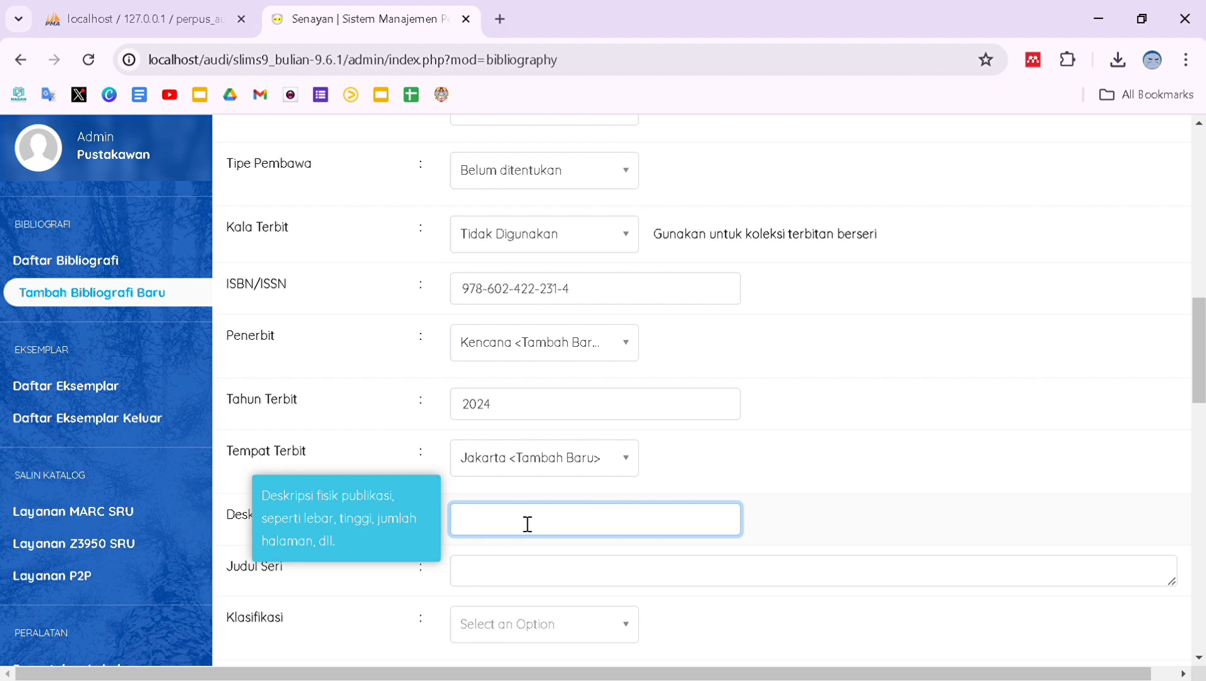
type("15x23 cm, 402hlm")
scroll(528, 525, "down", 2)
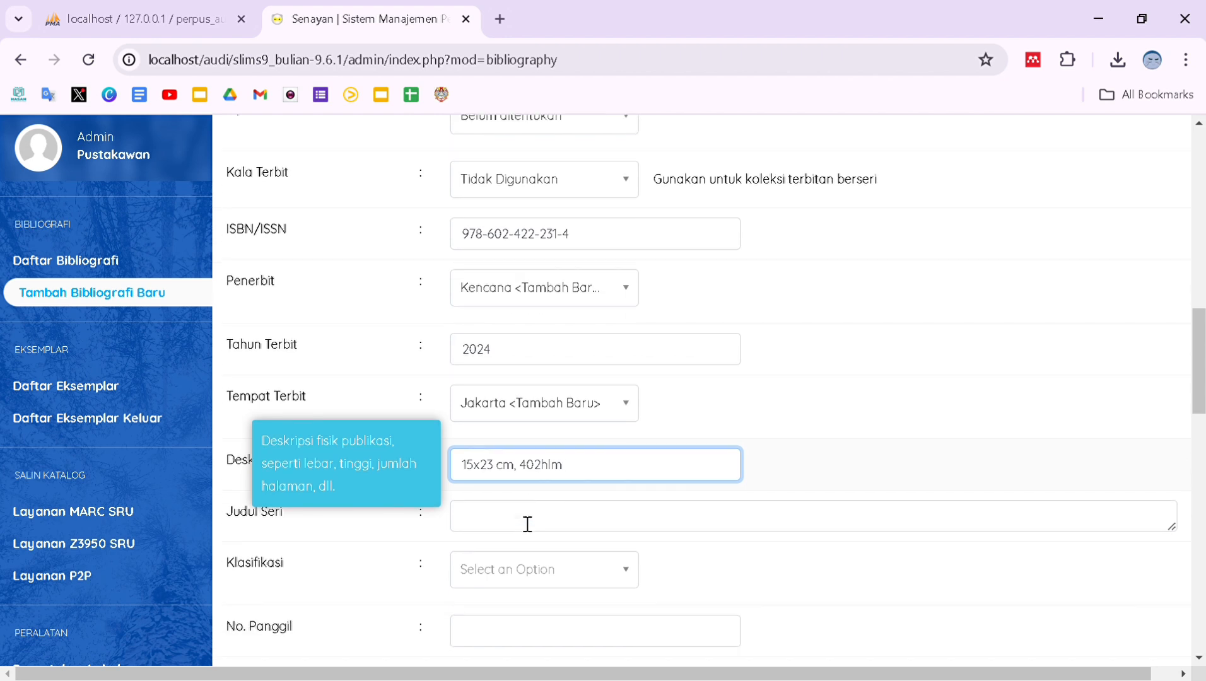
scroll(521, 530, "down", 2)
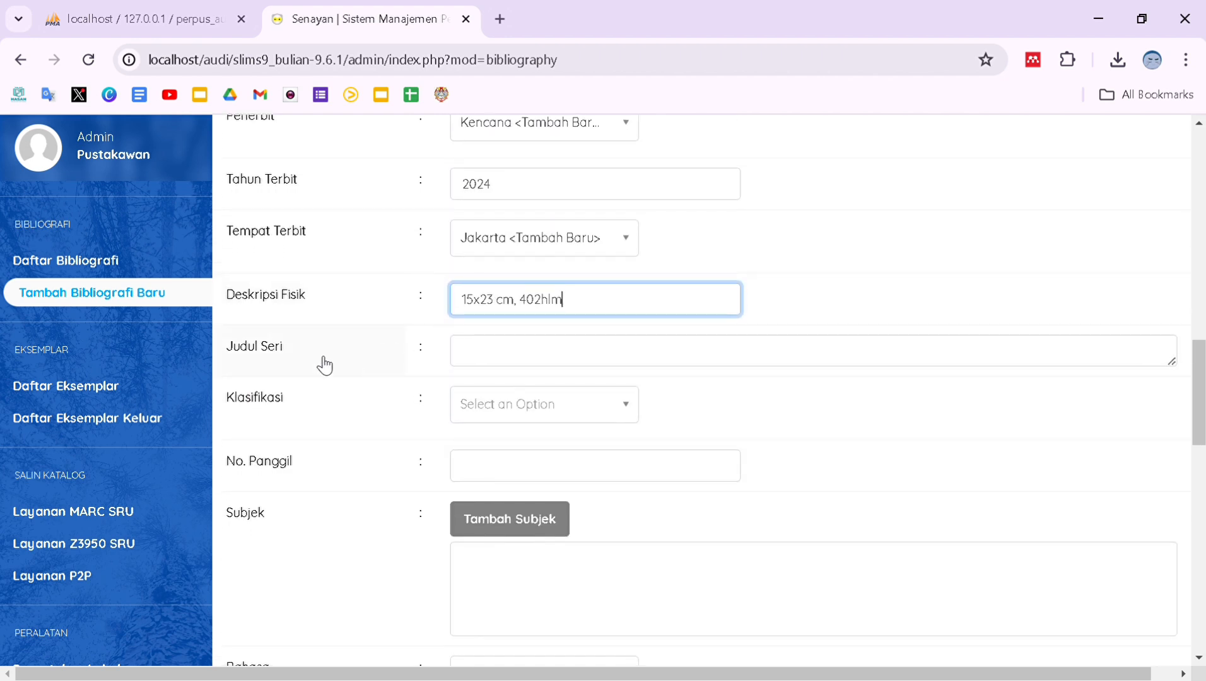
Paste the call number, 297.26 … ABU i CB-D.9 2018-4636, into the No. Panggil field.
scroll(544, 463, "down", 1)
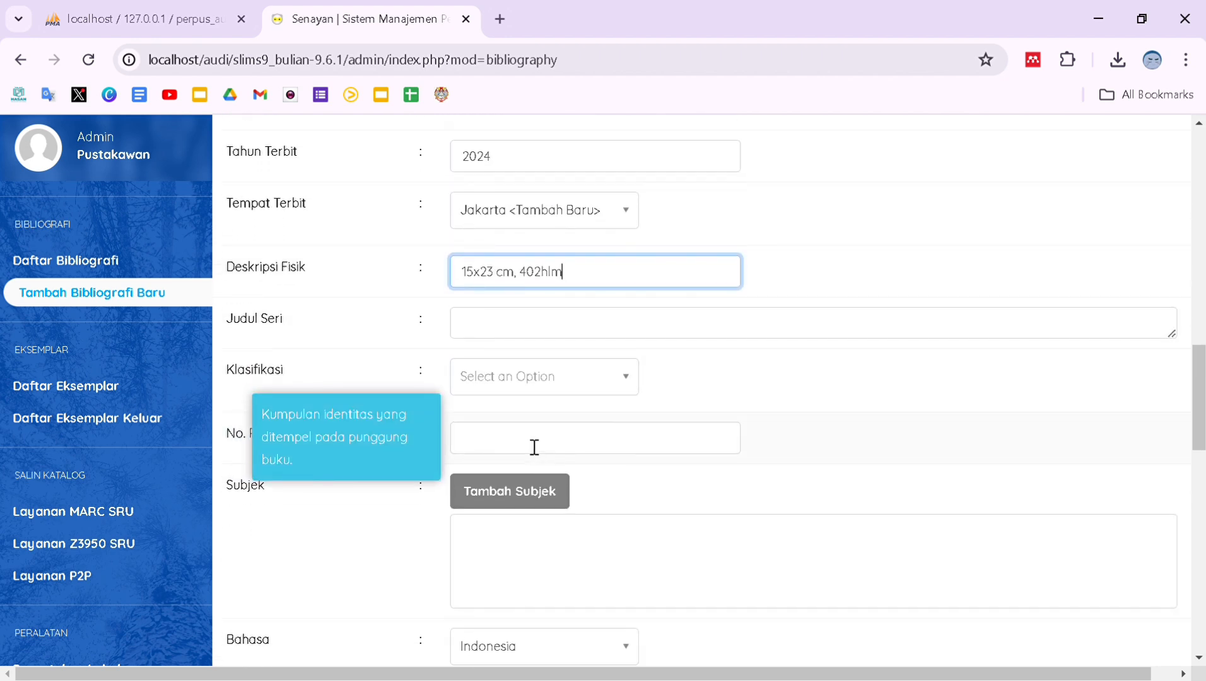
left_click(510, 448)
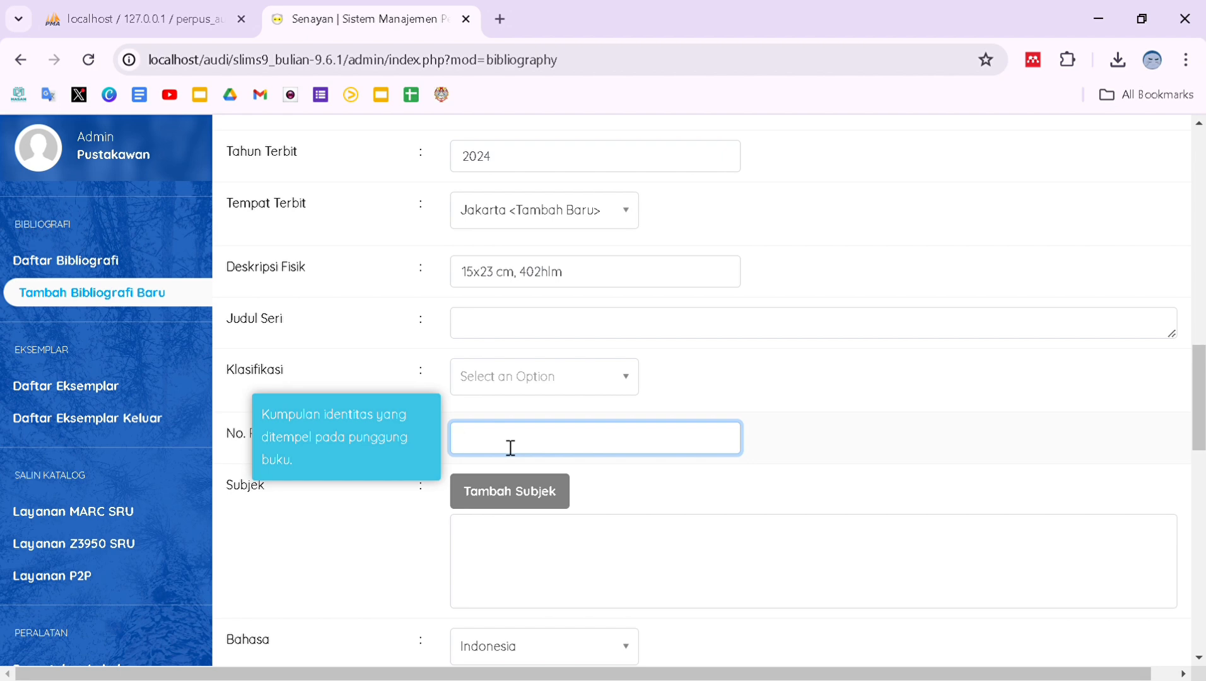
left_click(501, 19)
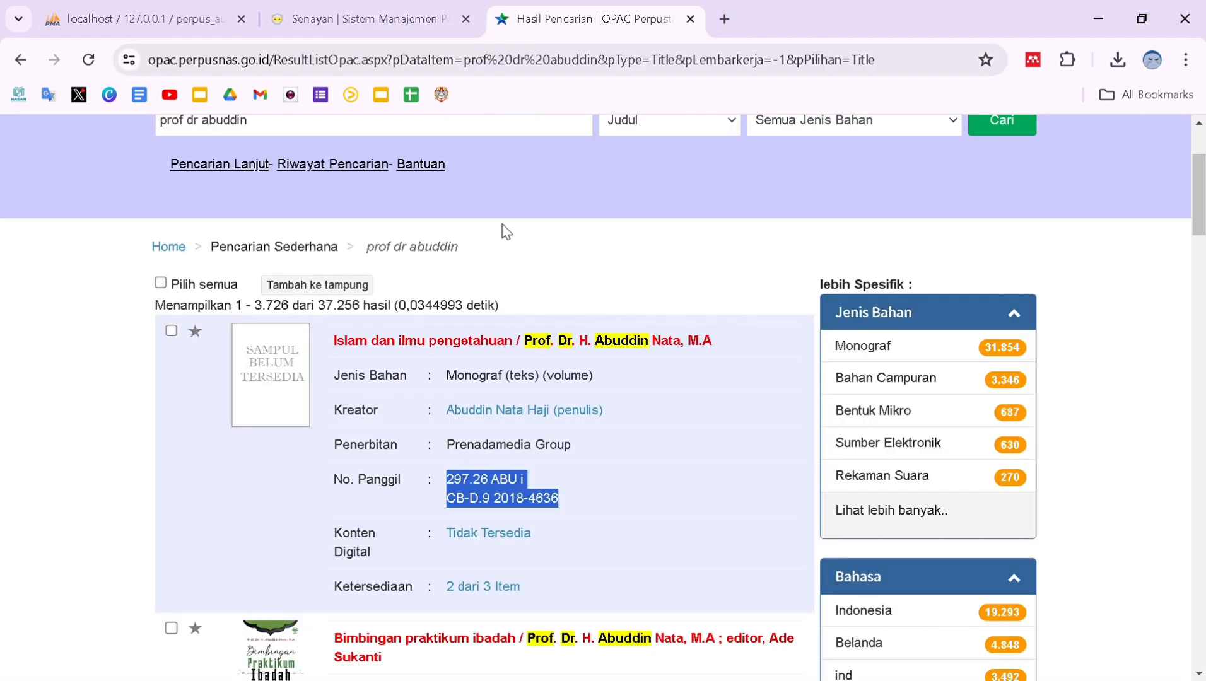
left_click(355, 16)
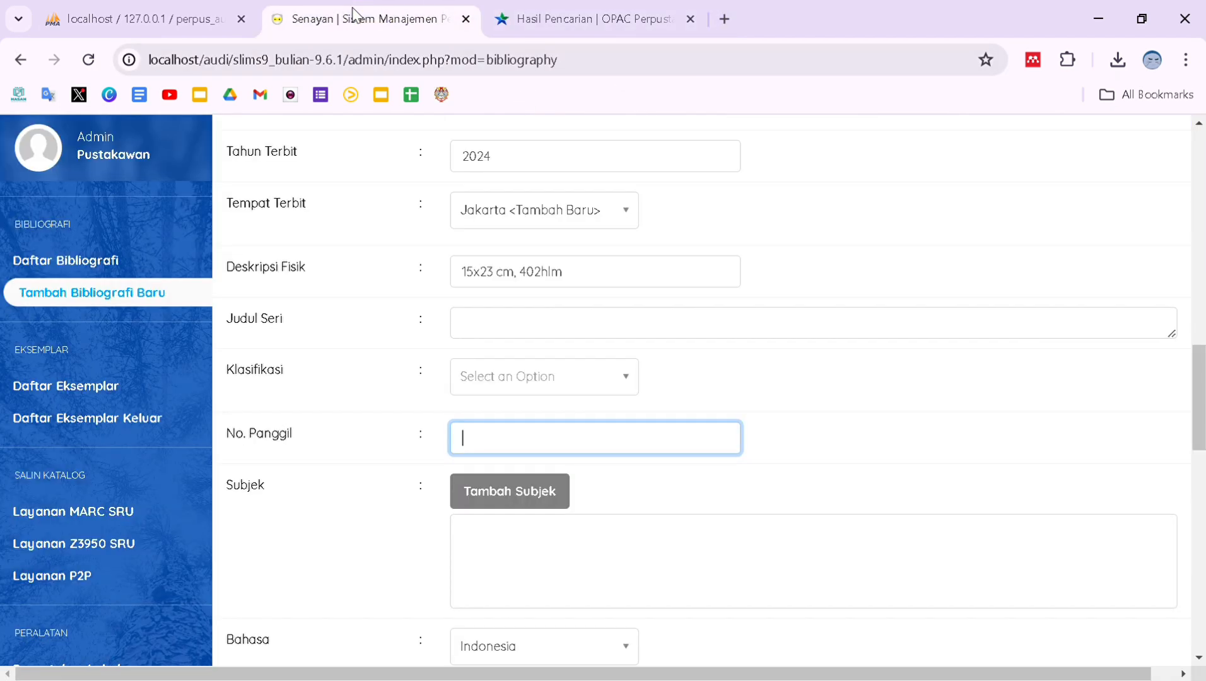
mouse_move(490, 436)
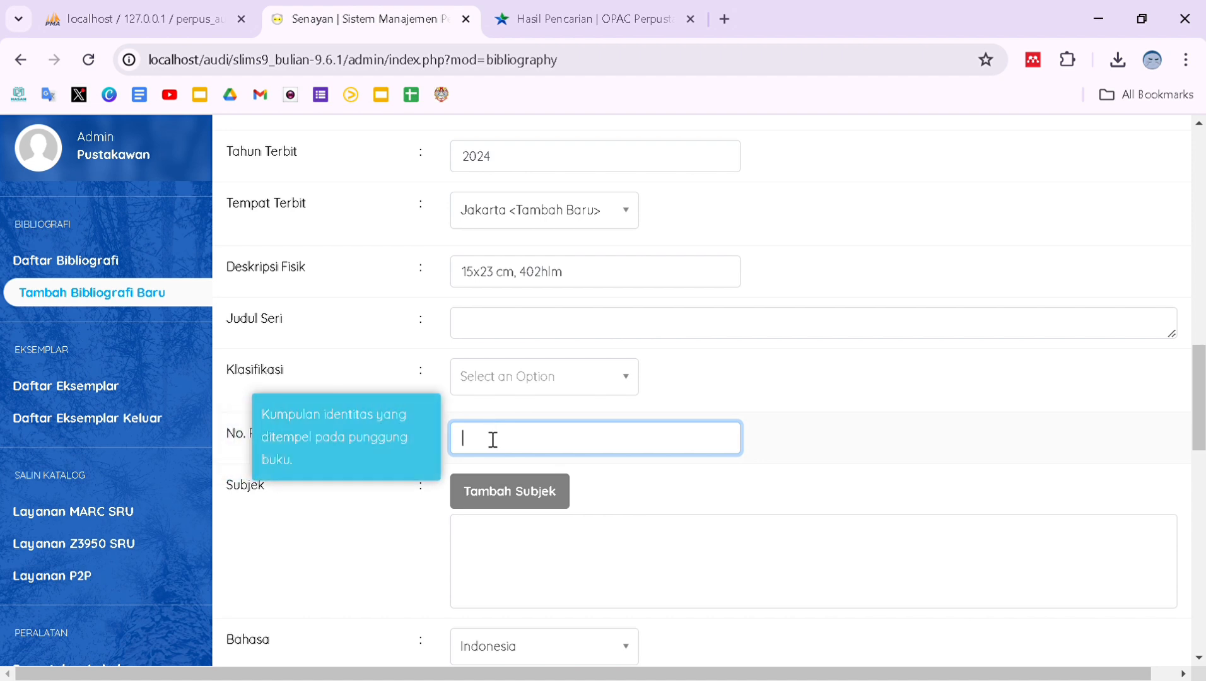
type("297.26 ABU j CB-D.9 2018-4636")
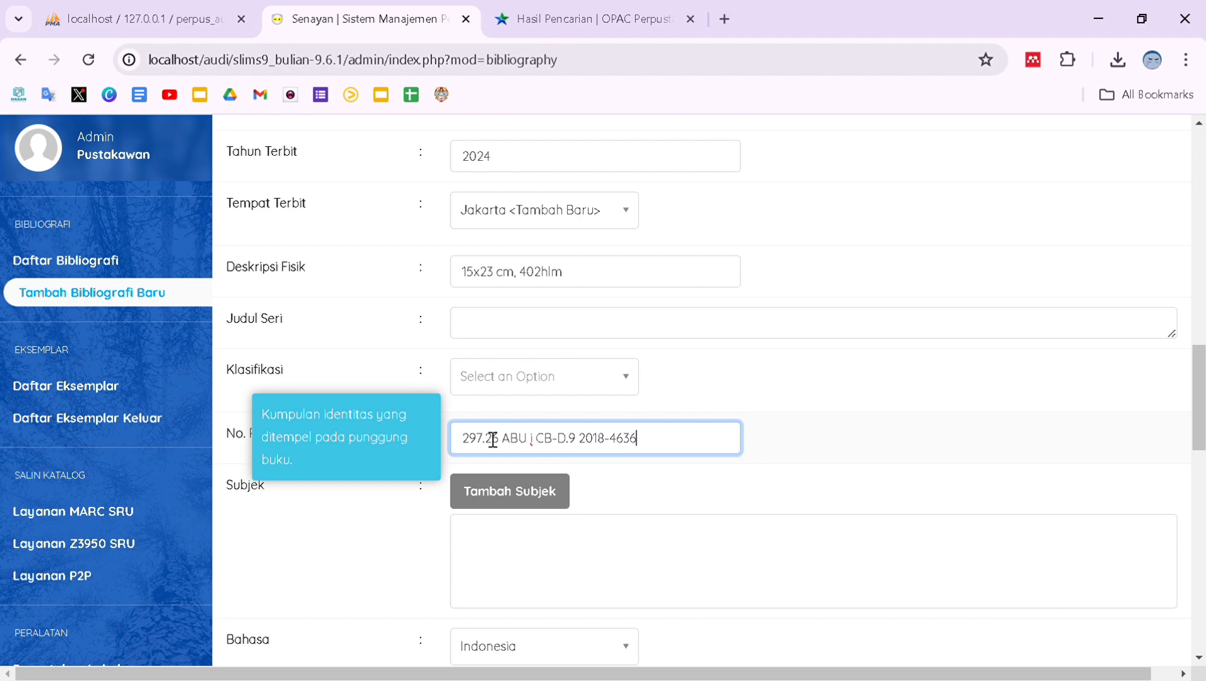
scroll(493, 435, "down", 1)
Add 'Ilmu Pengetahuan' to the record as a primary Topik subject and close the subject window.
left_click(498, 421)
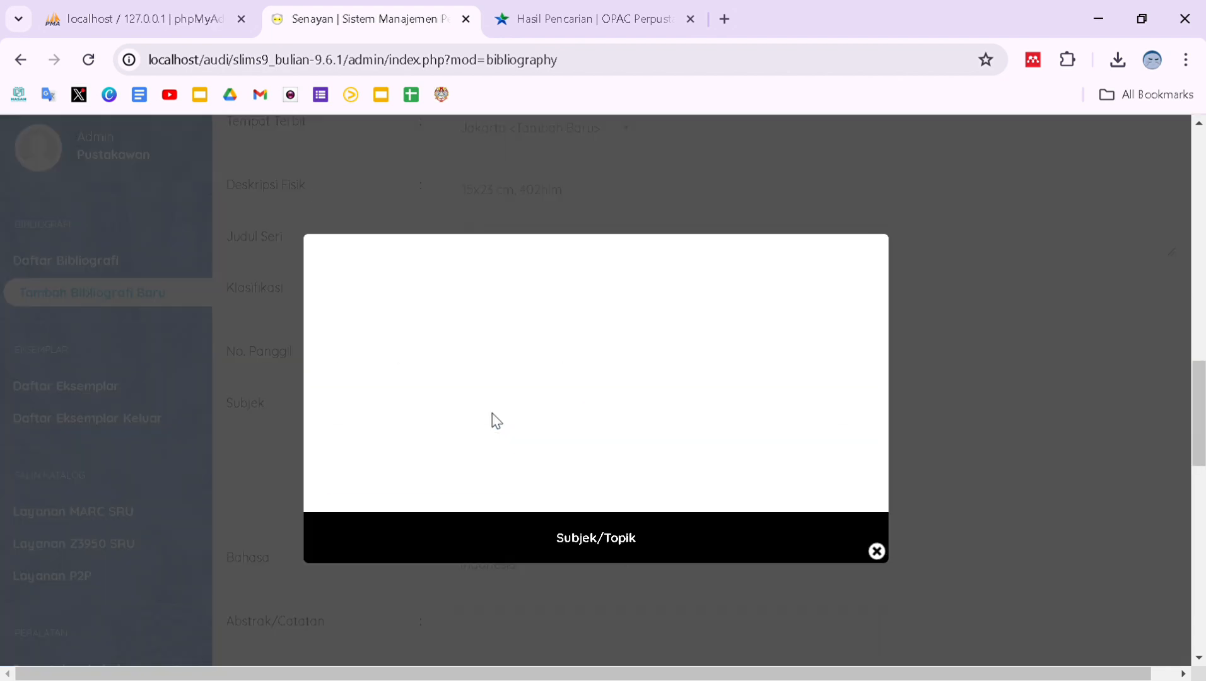
type("Ilmu")
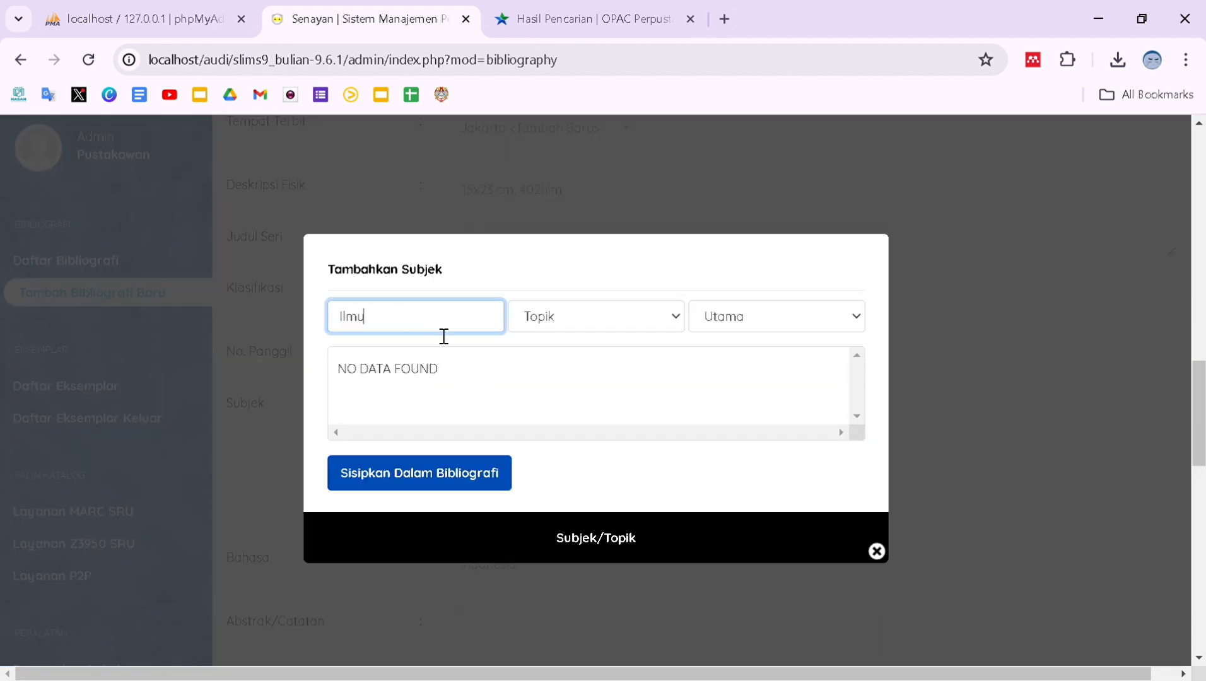
type(" Pengetahuan")
left_click(603, 315)
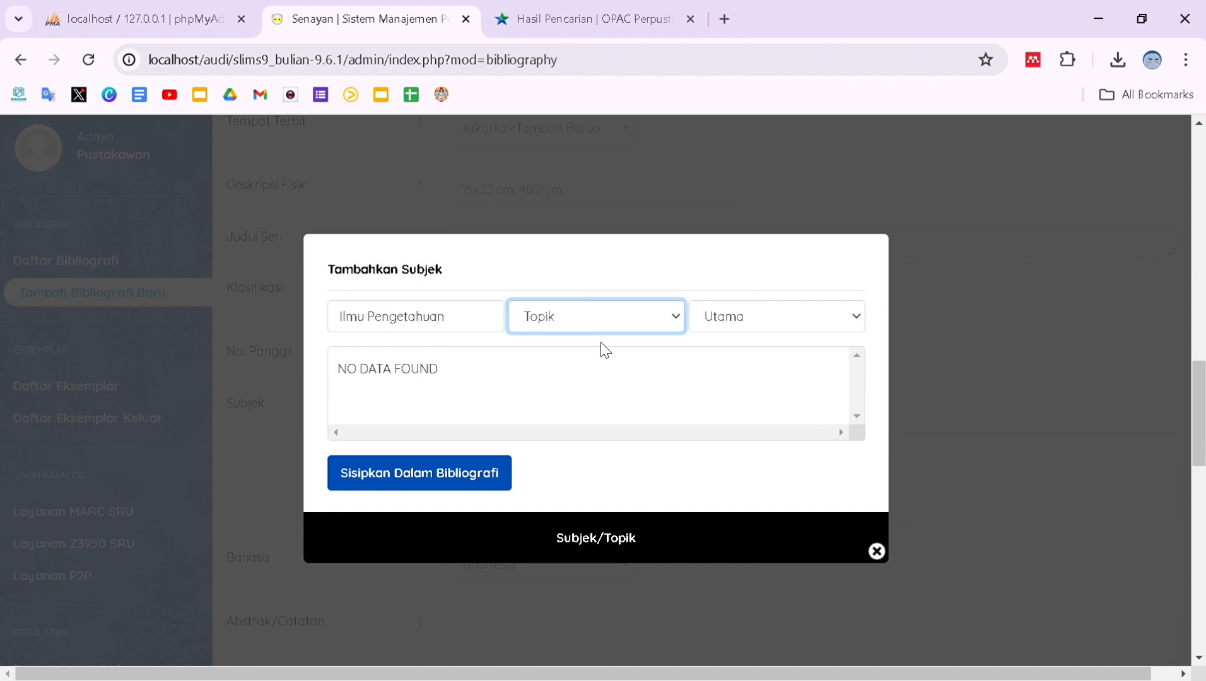
left_click(706, 323)
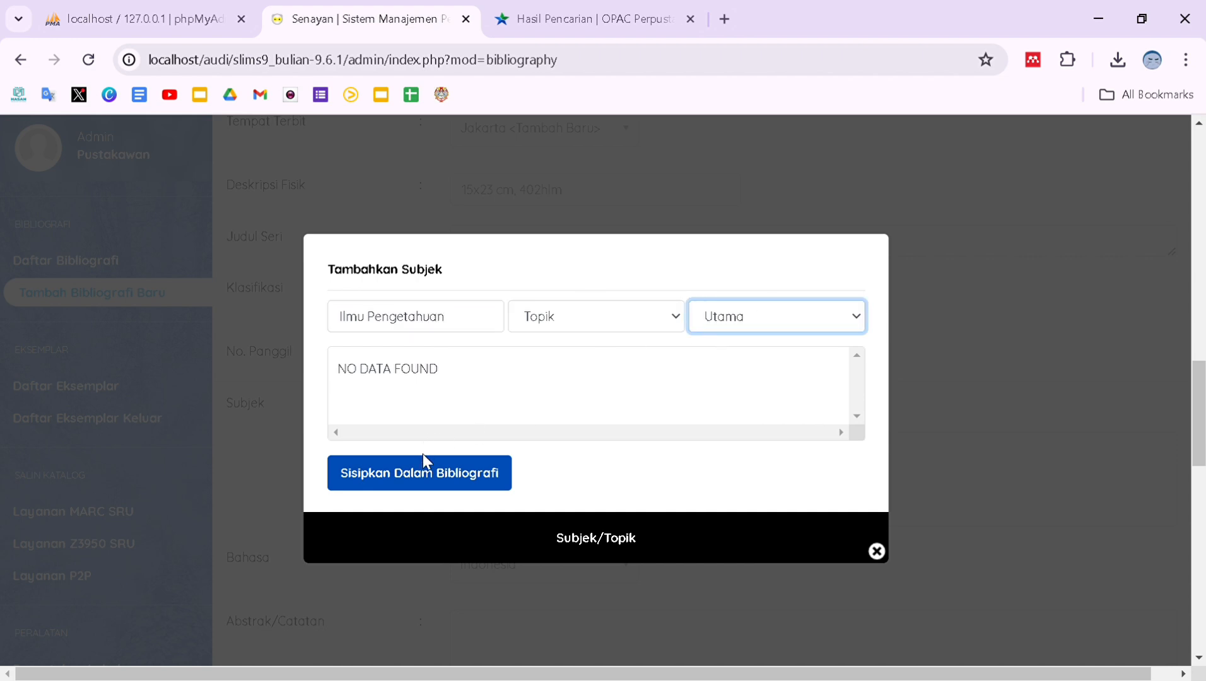
left_click(438, 472)
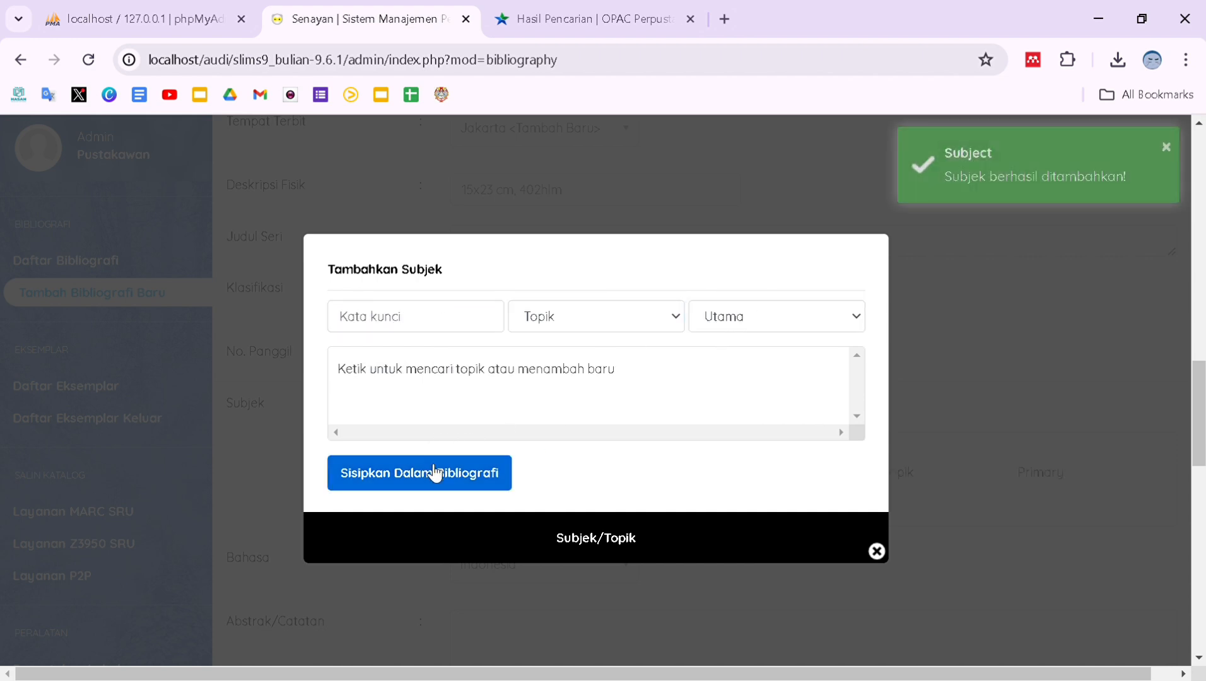
left_click(876, 552)
scroll(645, 457, "down", 2)
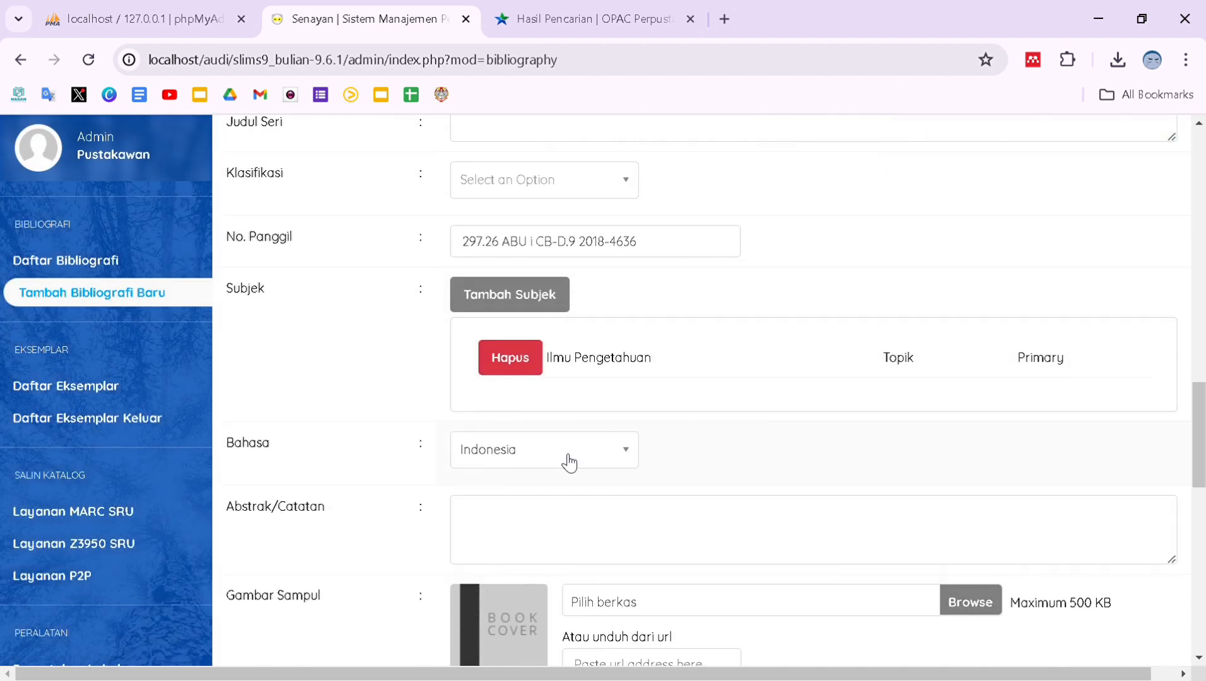
Write the abstract 'Buku ini menyajikan berbagai model dan strategi integrasi islam dan ilmu pengetahuan…dalam islam.'.
scroll(564, 462, "down", 1)
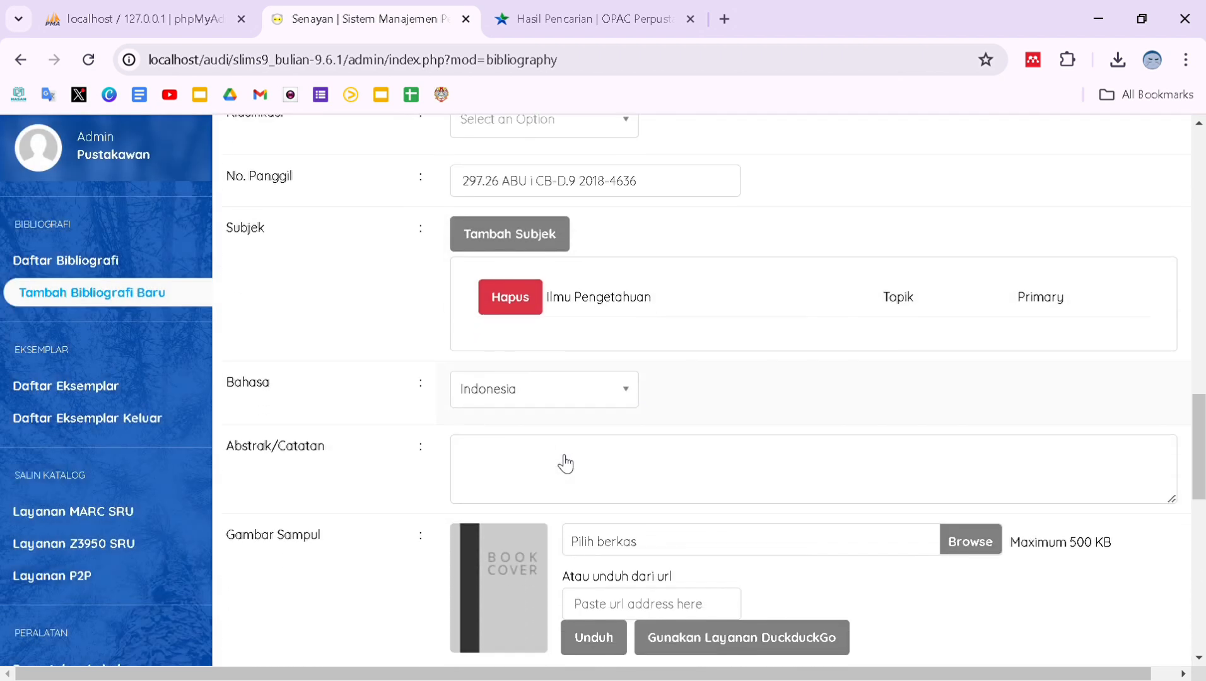
left_click(512, 450)
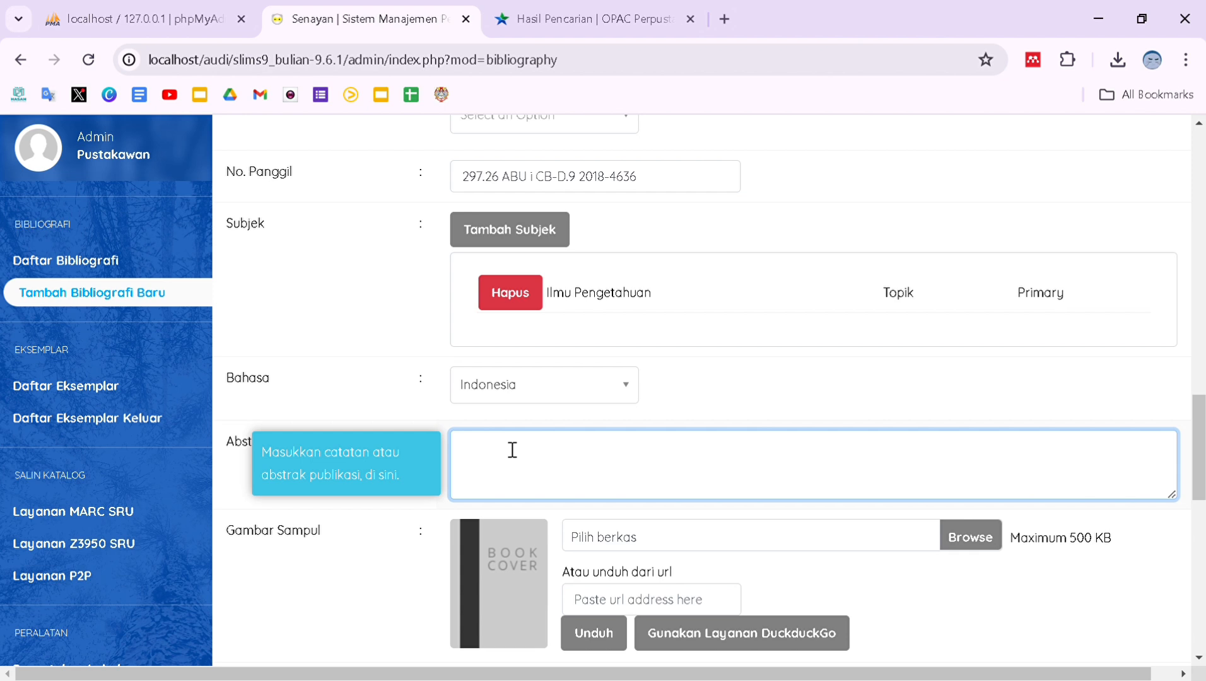
type("Buku")
key("BackSpace")
key("BackSpace")
key("BackSpace")
type("uku ini disajikan")
key("BackSpace")
key("BackSpace")
key("BackSpace")
key("BackSpace")
key("BackSpace")
key("BackSpace")
key("BackSpace")
key("BackSpace")
key("BackSpace")
key("BackSpace")
type("menyajikan berbagai model")
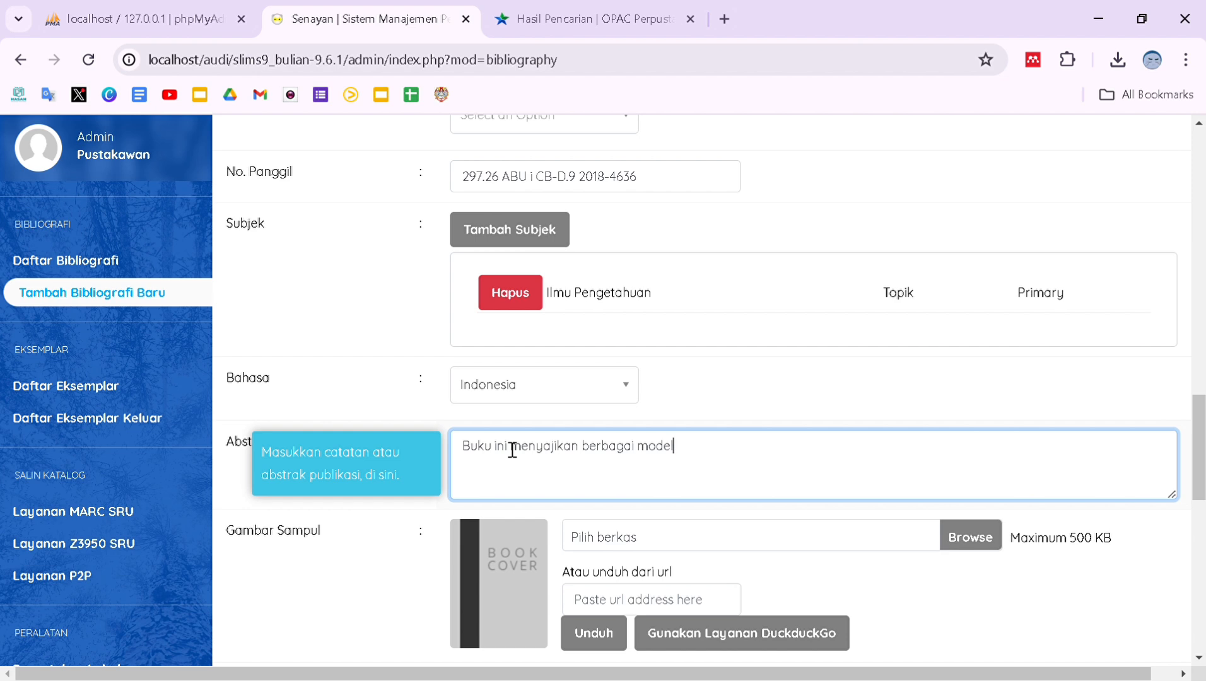
type(" dan strategi integra")
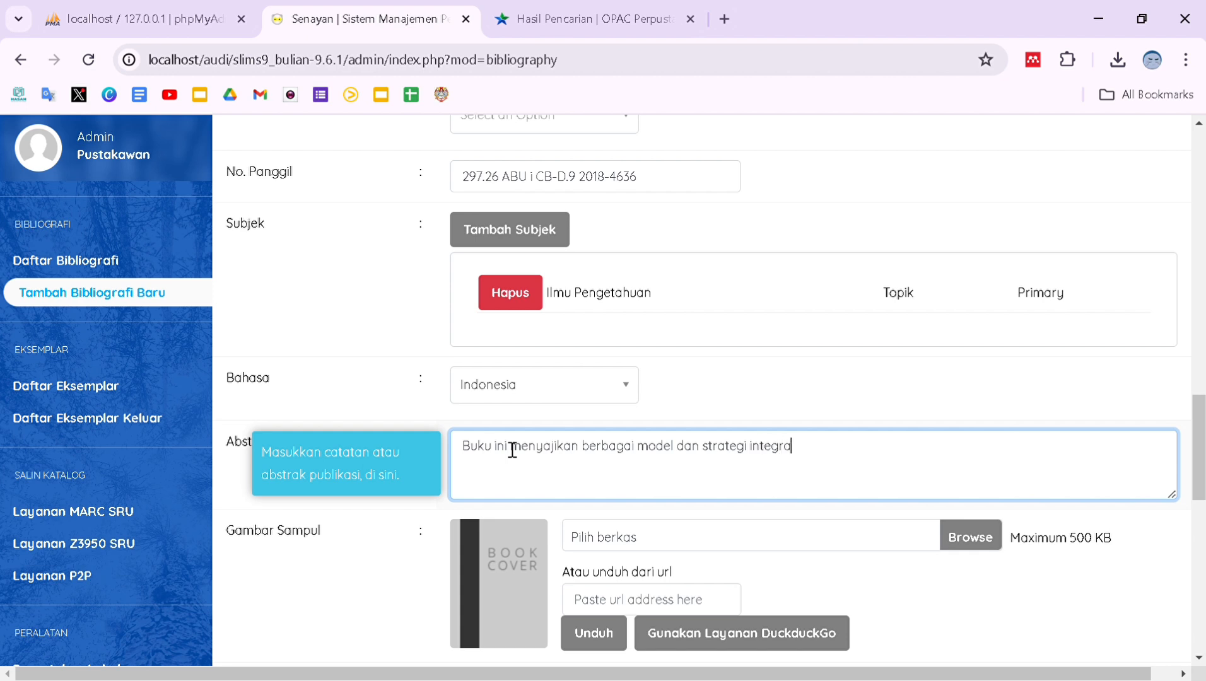
type("si islam dan ilmu pengetahua")
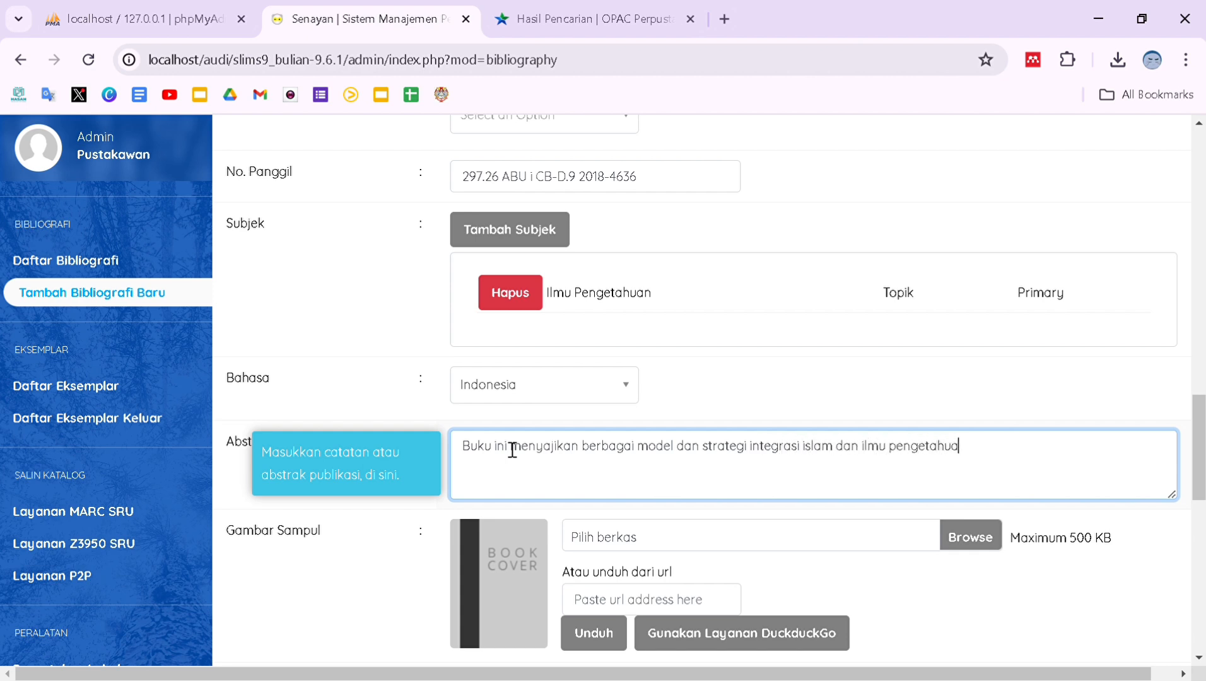
type("n serta contoh penerap")
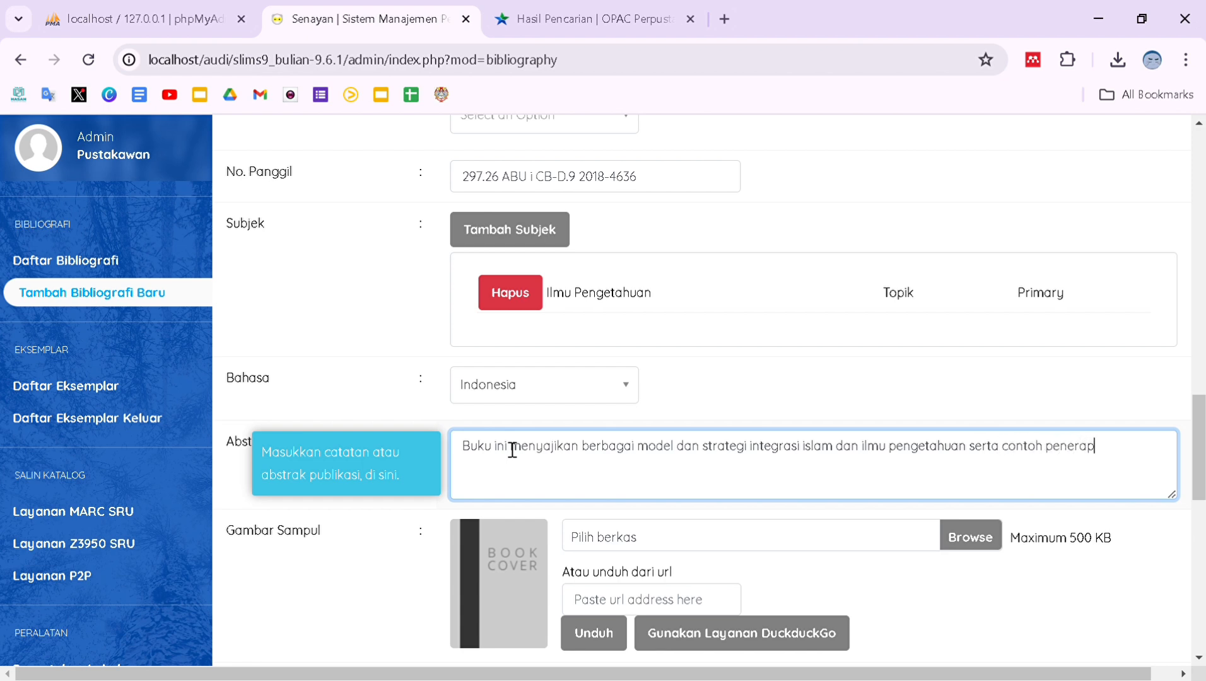
type("annya, juga")
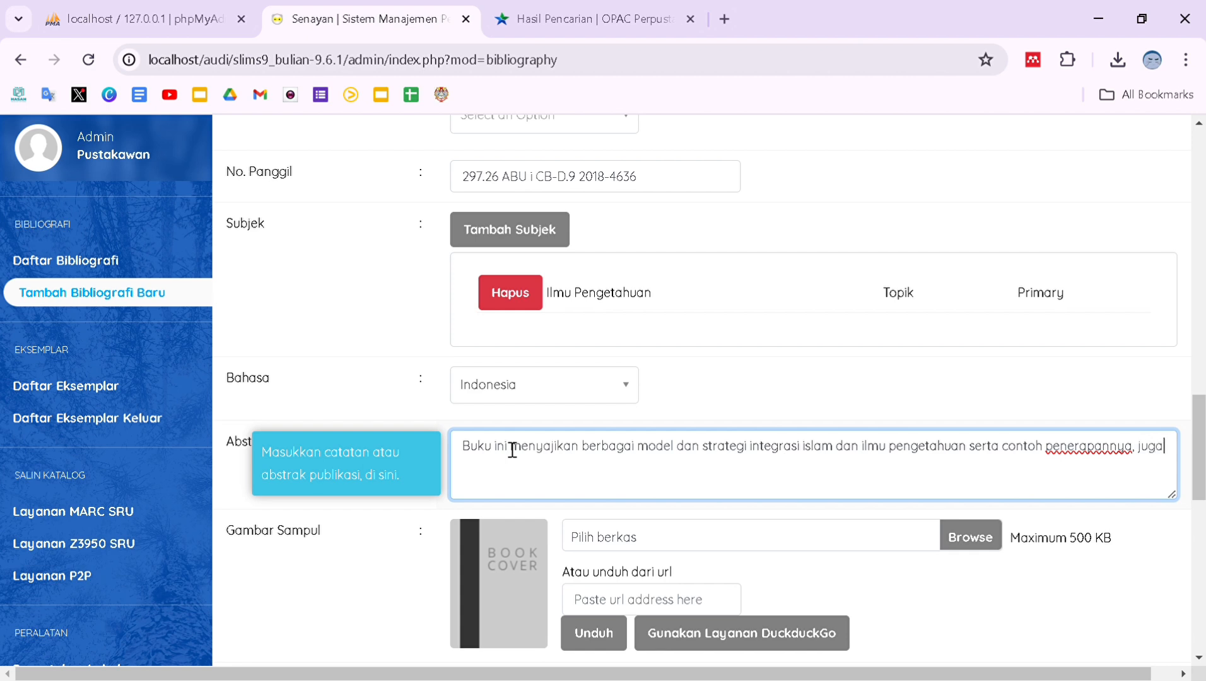
type(" terlebih dahulu diajak meli")
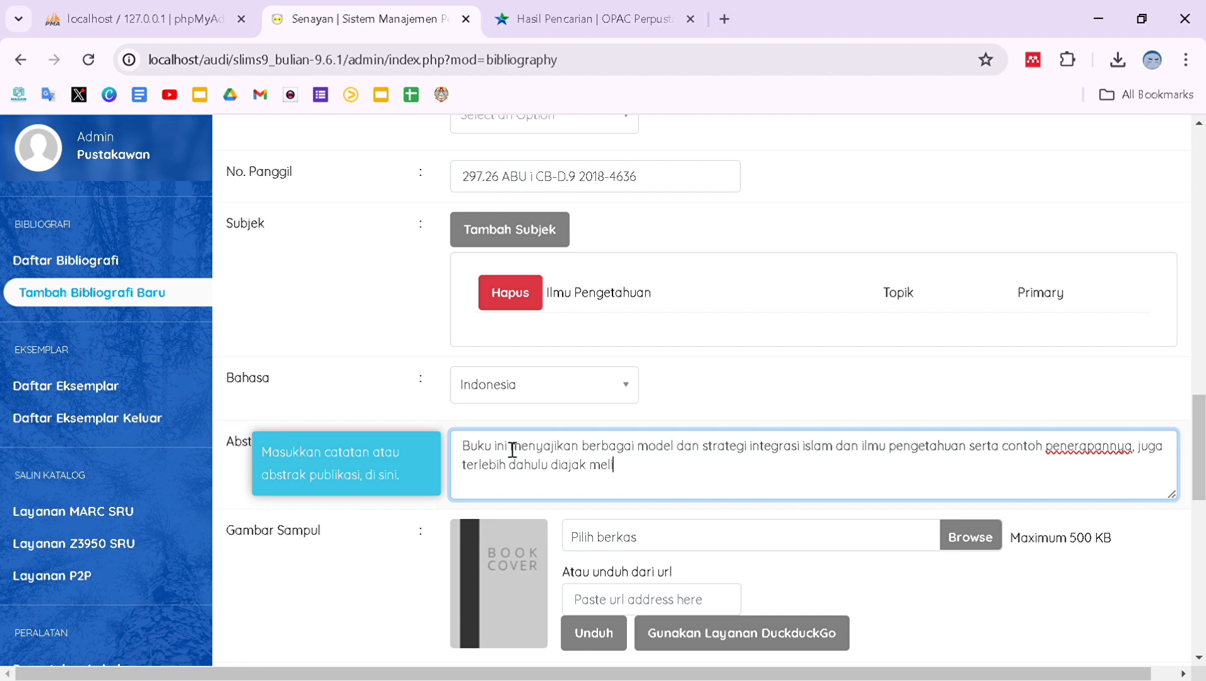
type("hat problematika")
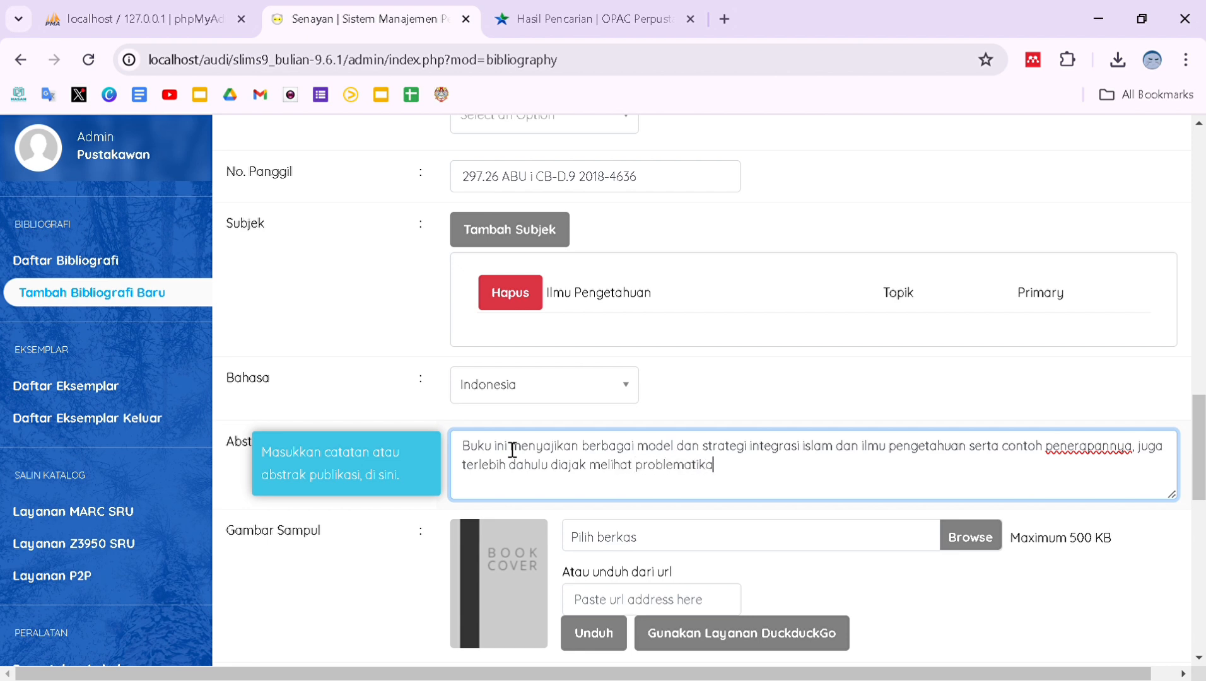
type(" ilmub")
key("BackSpace")
type("pengeta")
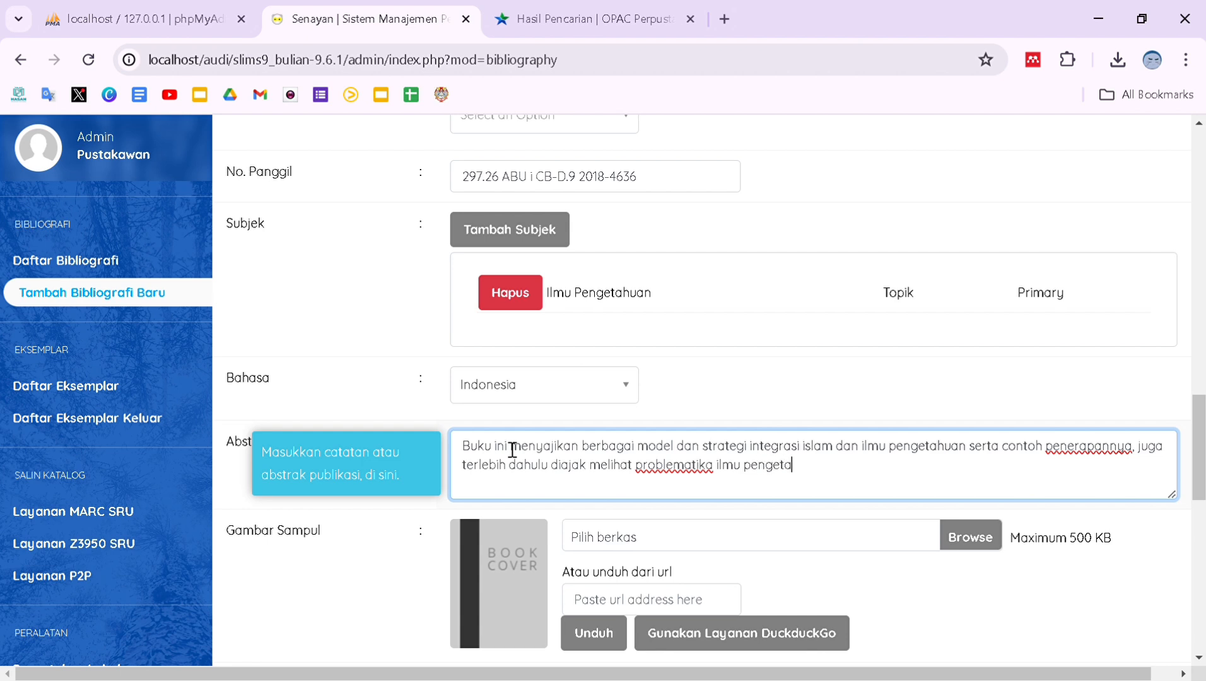
type("huan dalam islam.")
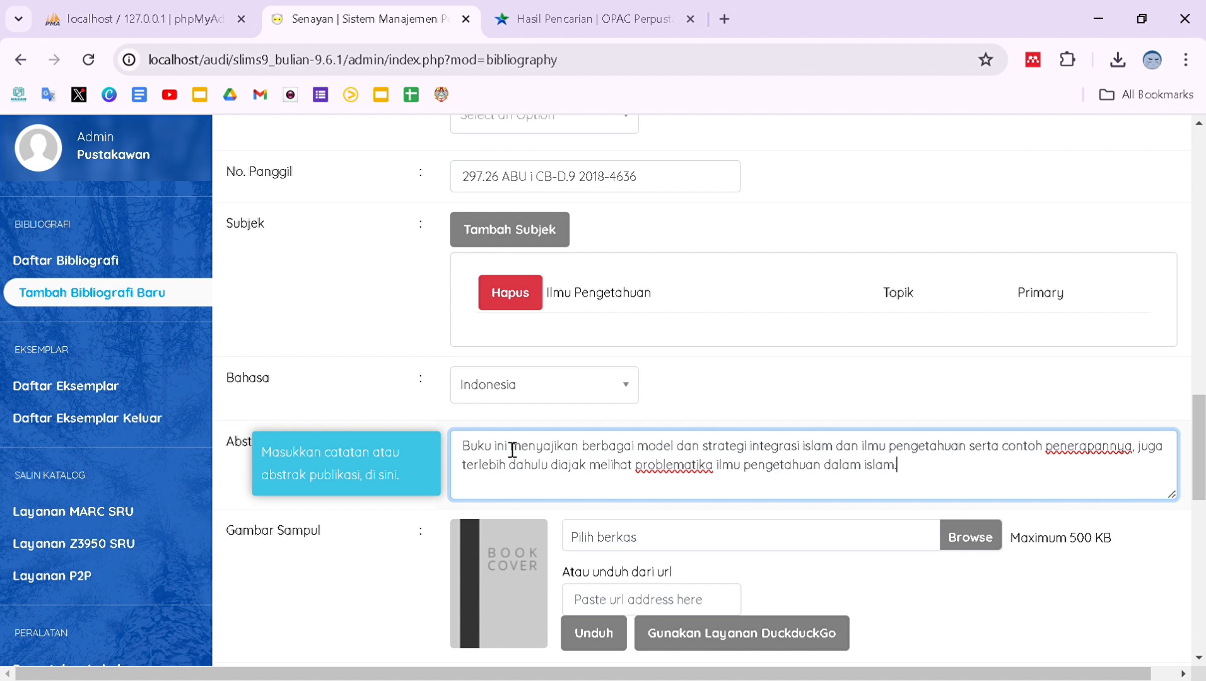
Attach the Islam & Ilmu Pengetahuan cover JPG as the book's image.
scroll(512, 450, "down", 2)
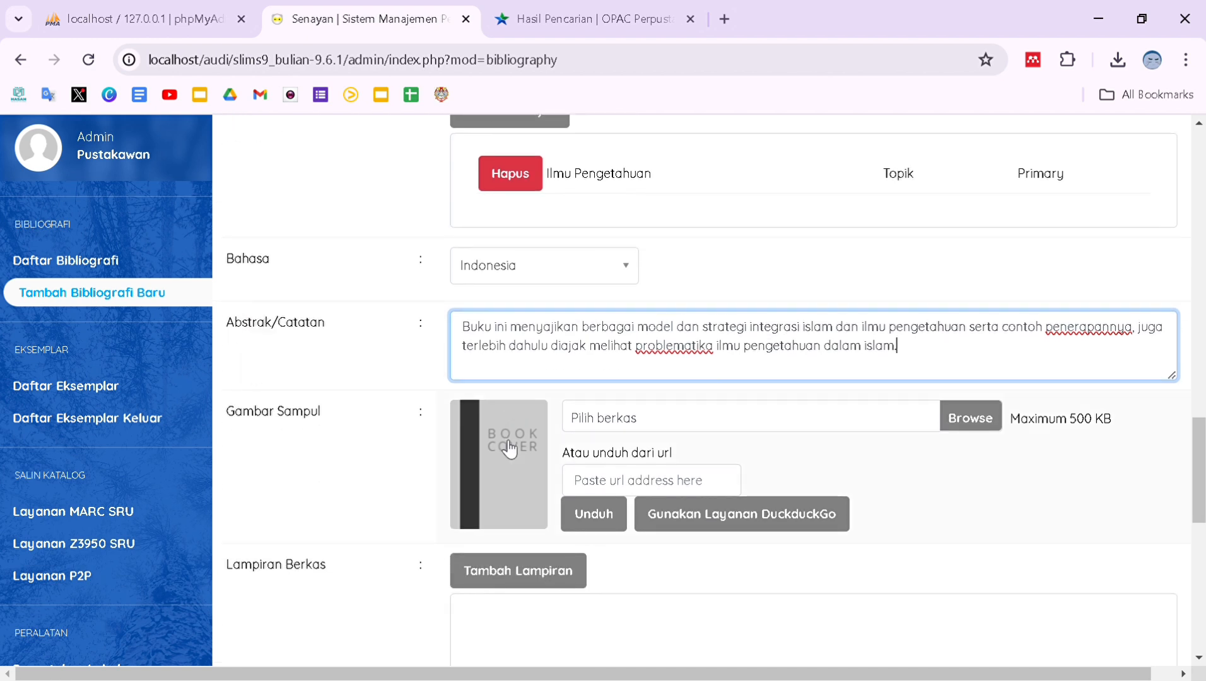
scroll(579, 477, "down", 1)
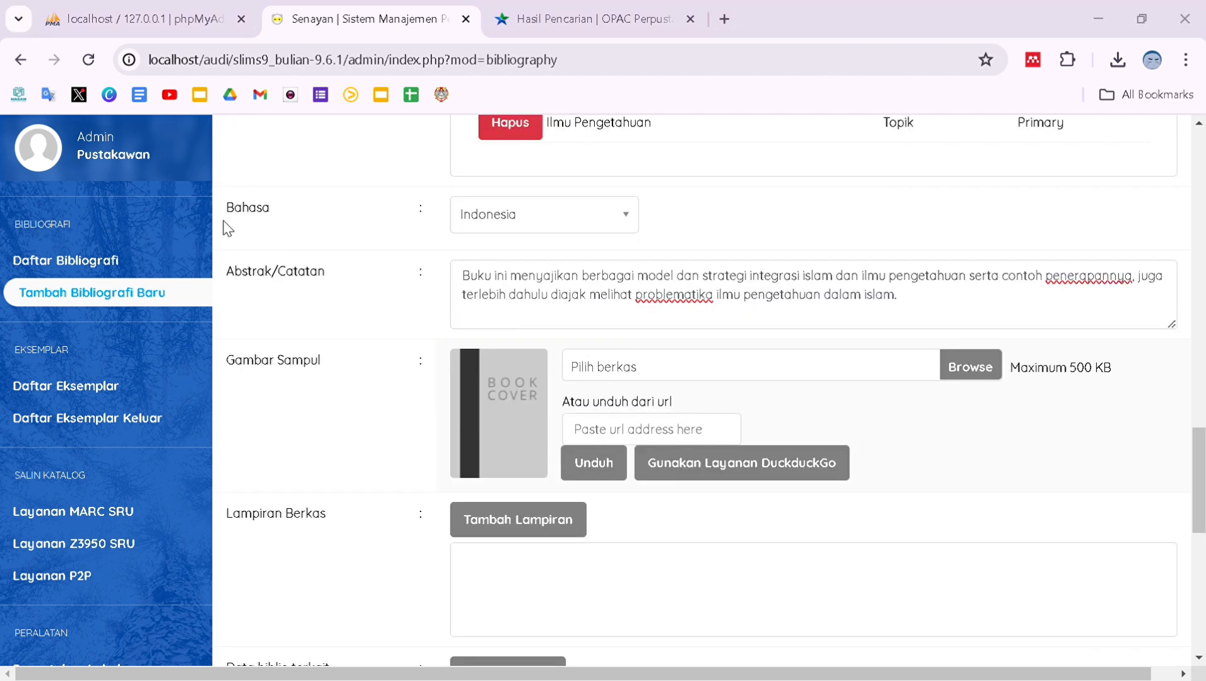
double_click(417, 426)
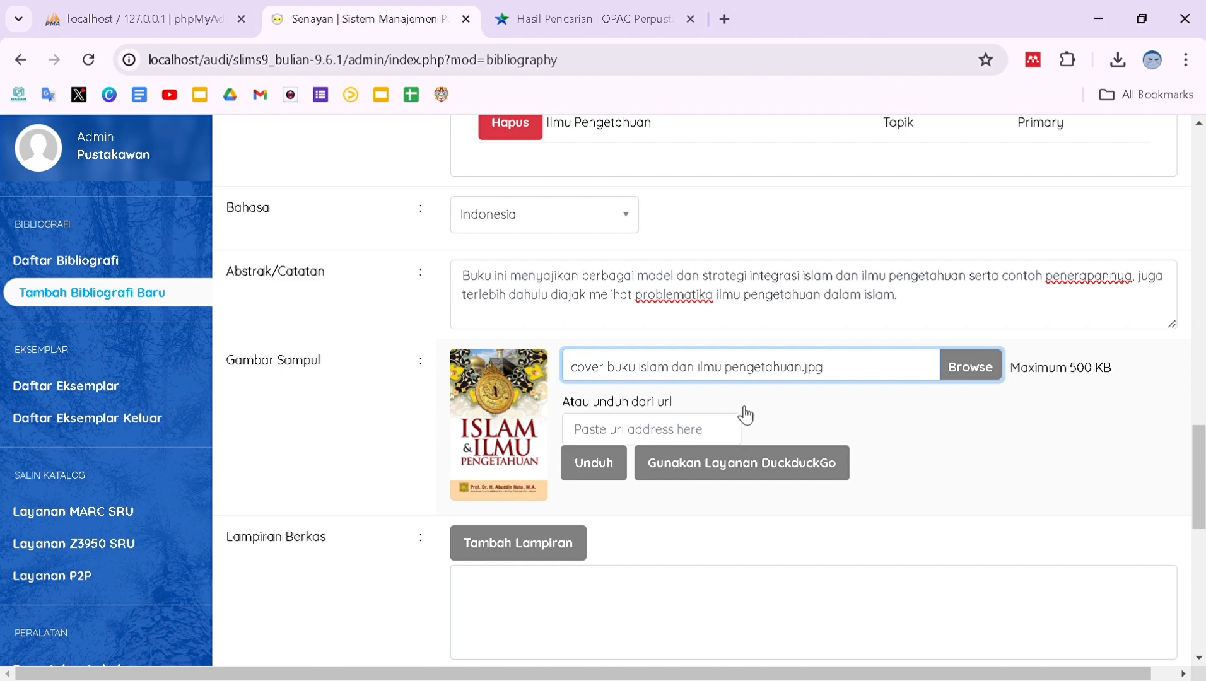
Promote the book to the home page, tag it New Title, and save the record.
scroll(641, 484, "down", 2)
scroll(640, 484, "down", 1)
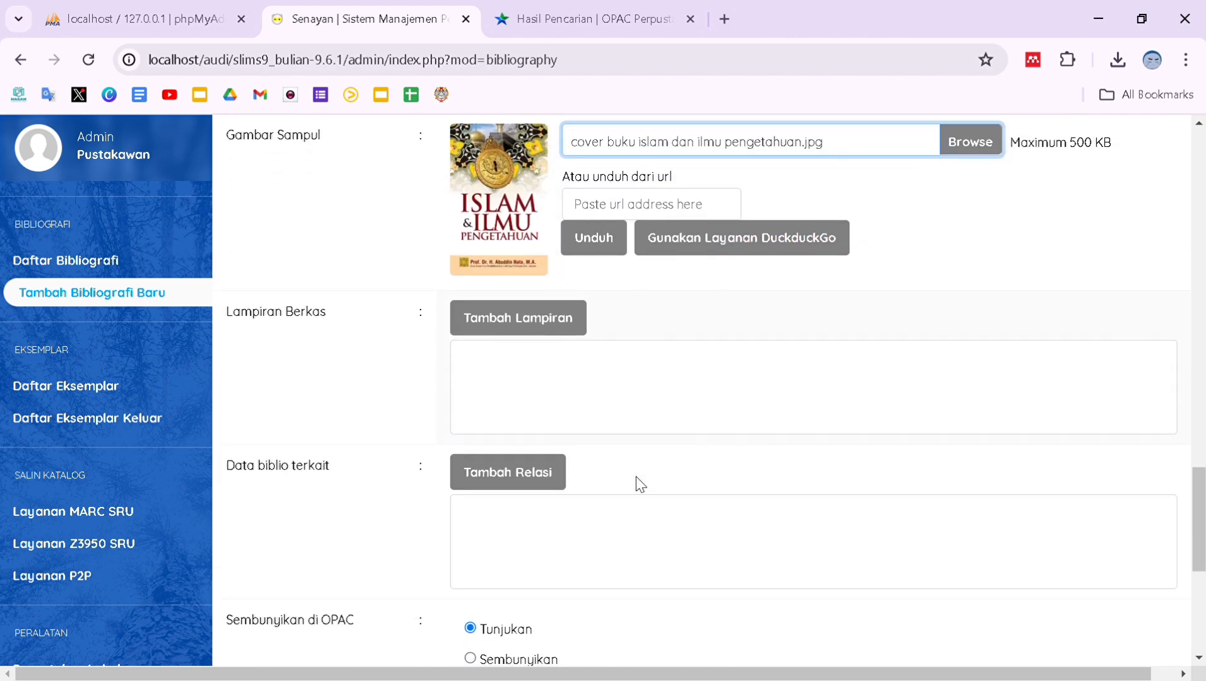
scroll(651, 460, "down", 4)
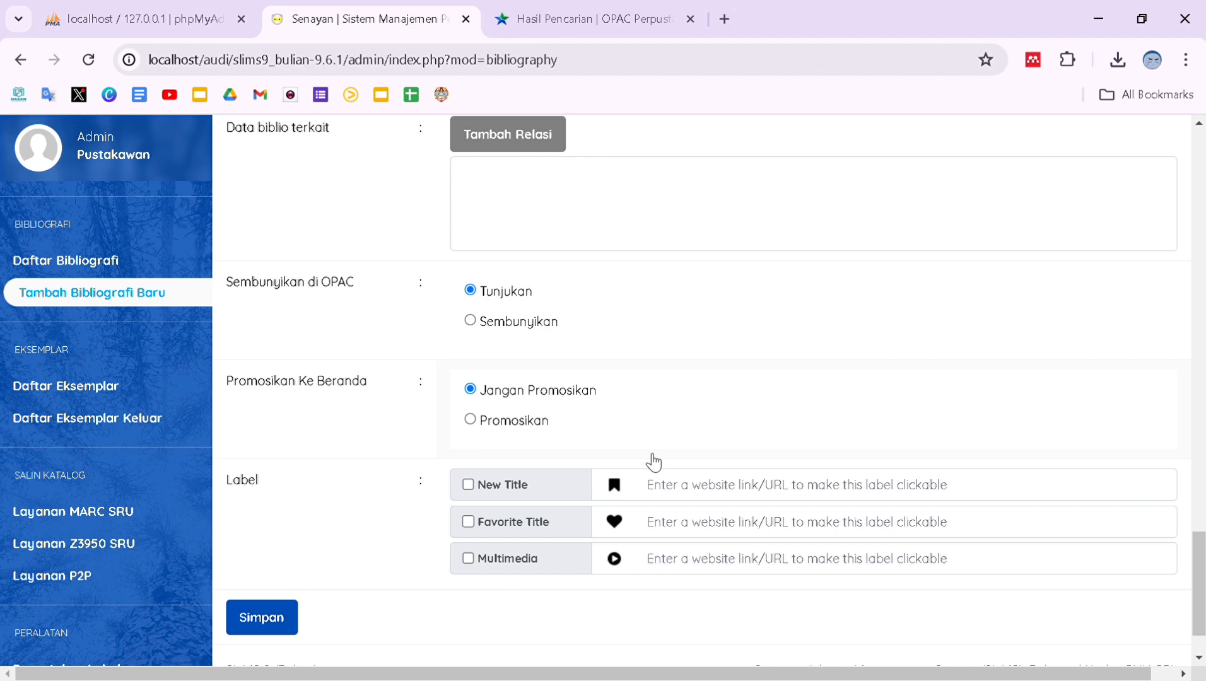
left_click(471, 421)
scroll(475, 431, "down", 1)
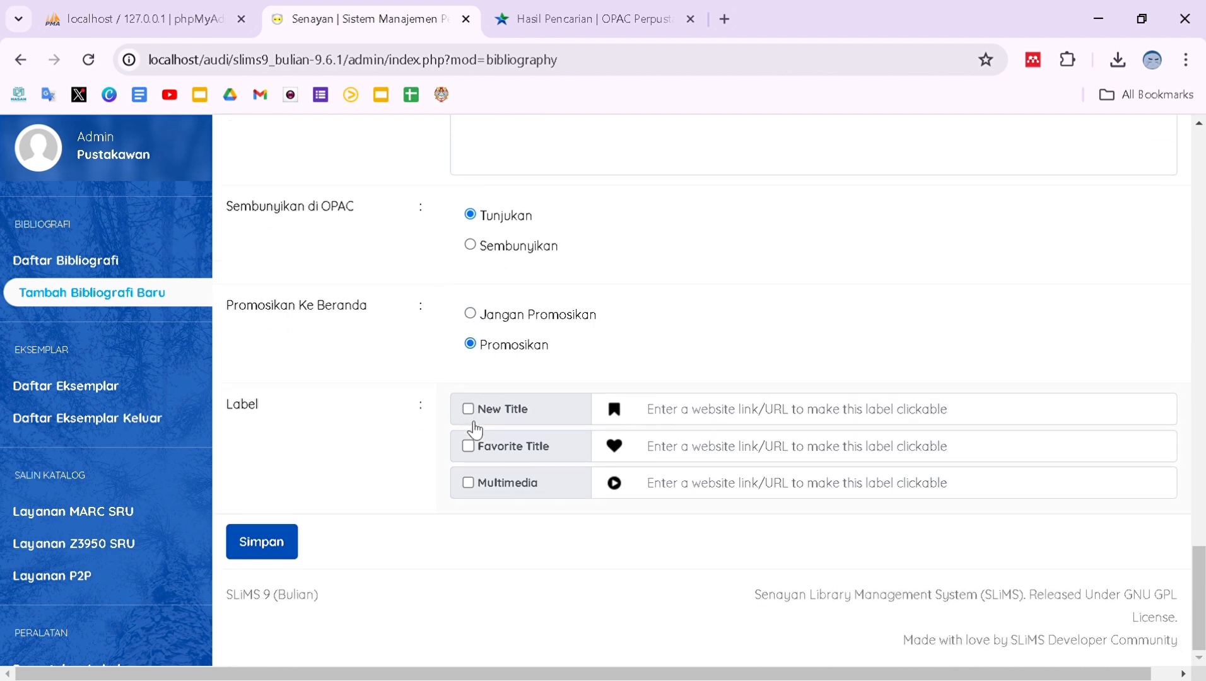
left_click(470, 410)
left_click(280, 539)
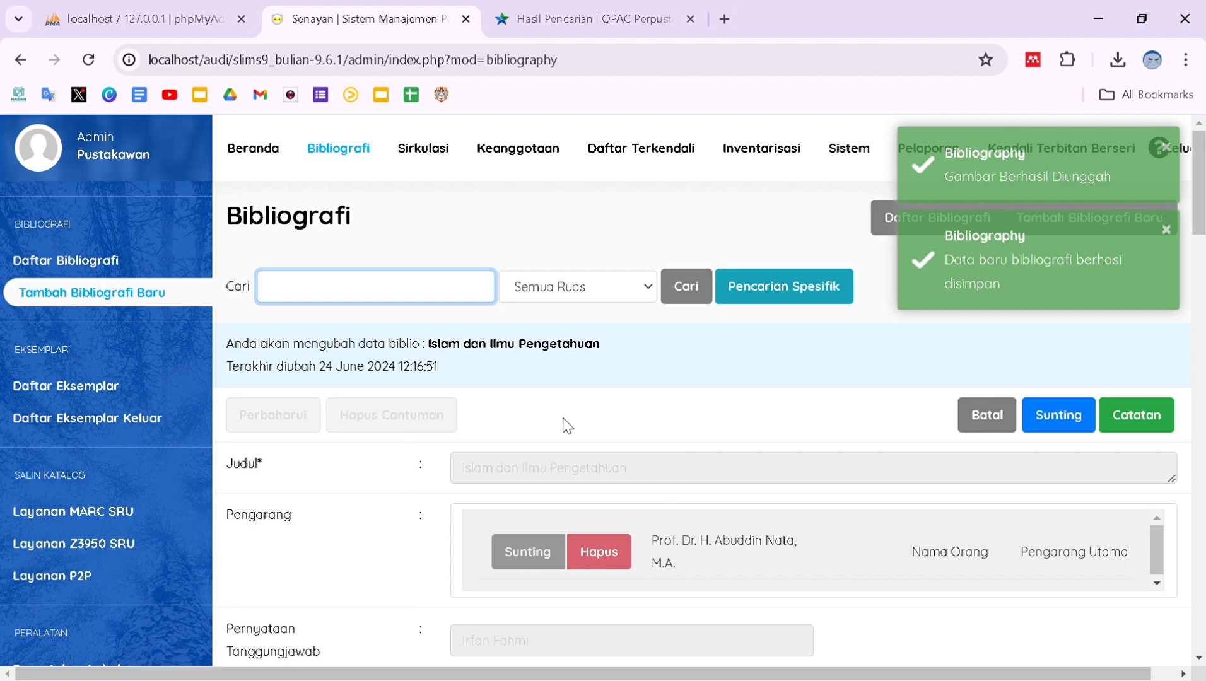
Go to the bibliography list (Daftar Bibliografi).
scroll(582, 421, "down", 2)
scroll(582, 422, "up", 2)
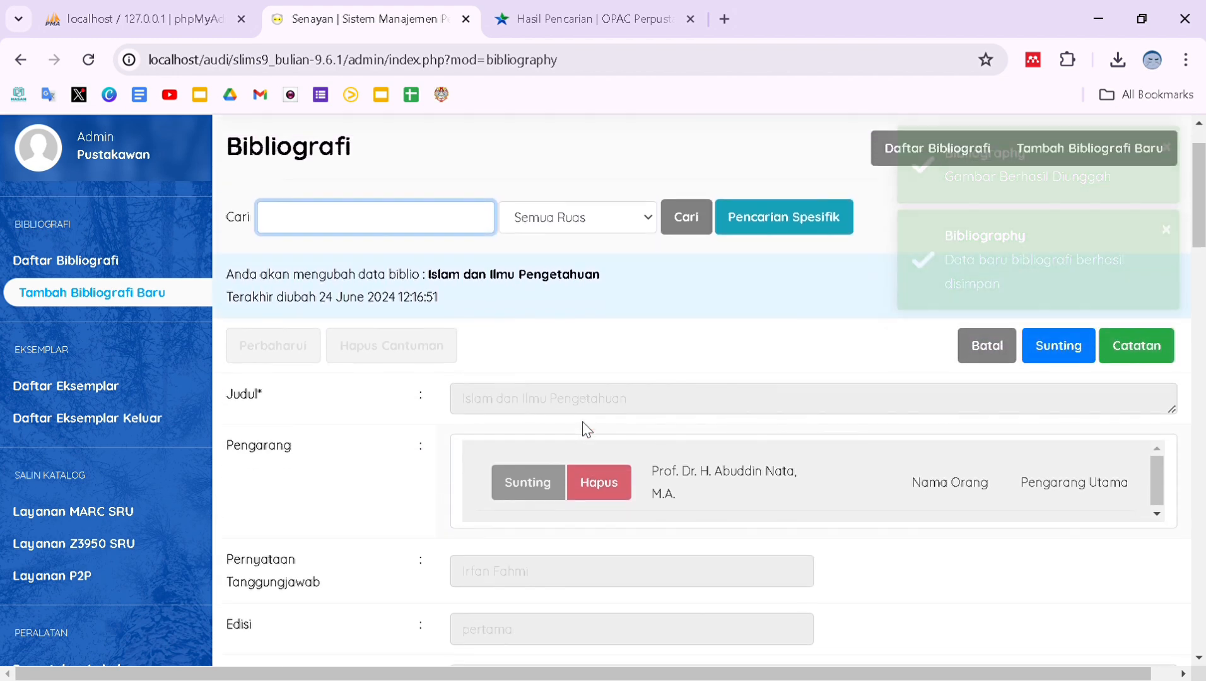
left_click(144, 261)
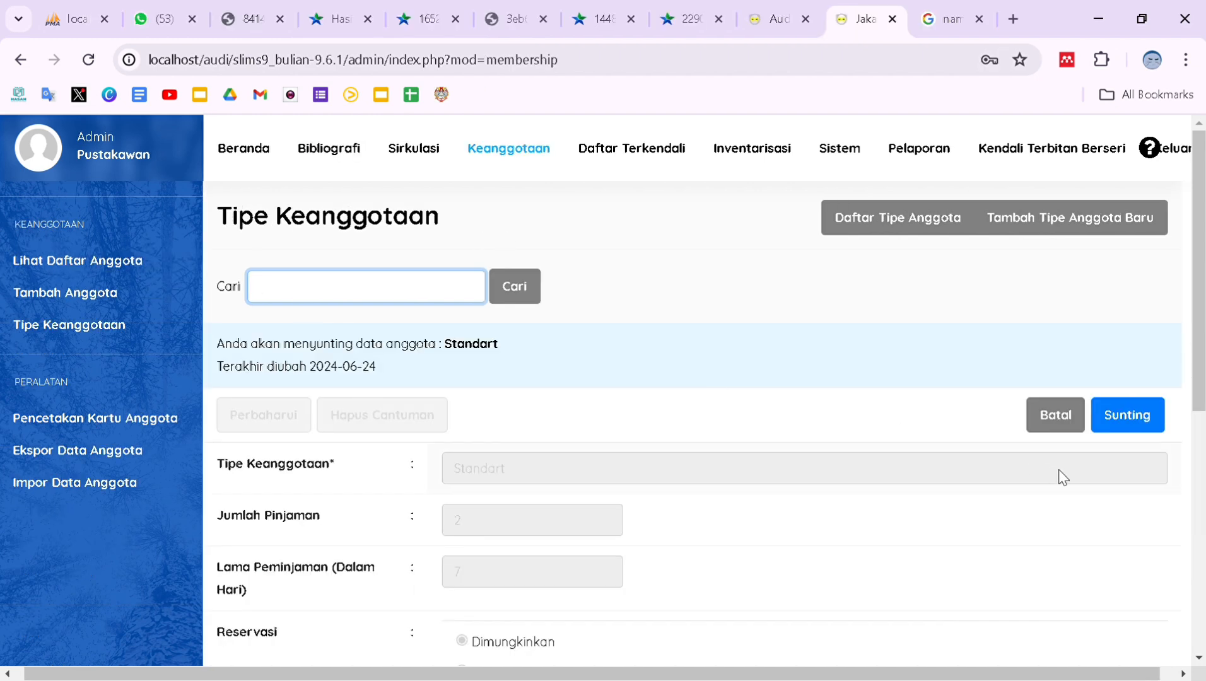
Rename the Standart membership type to 'Mahasiswa'.
left_click(1150, 424)
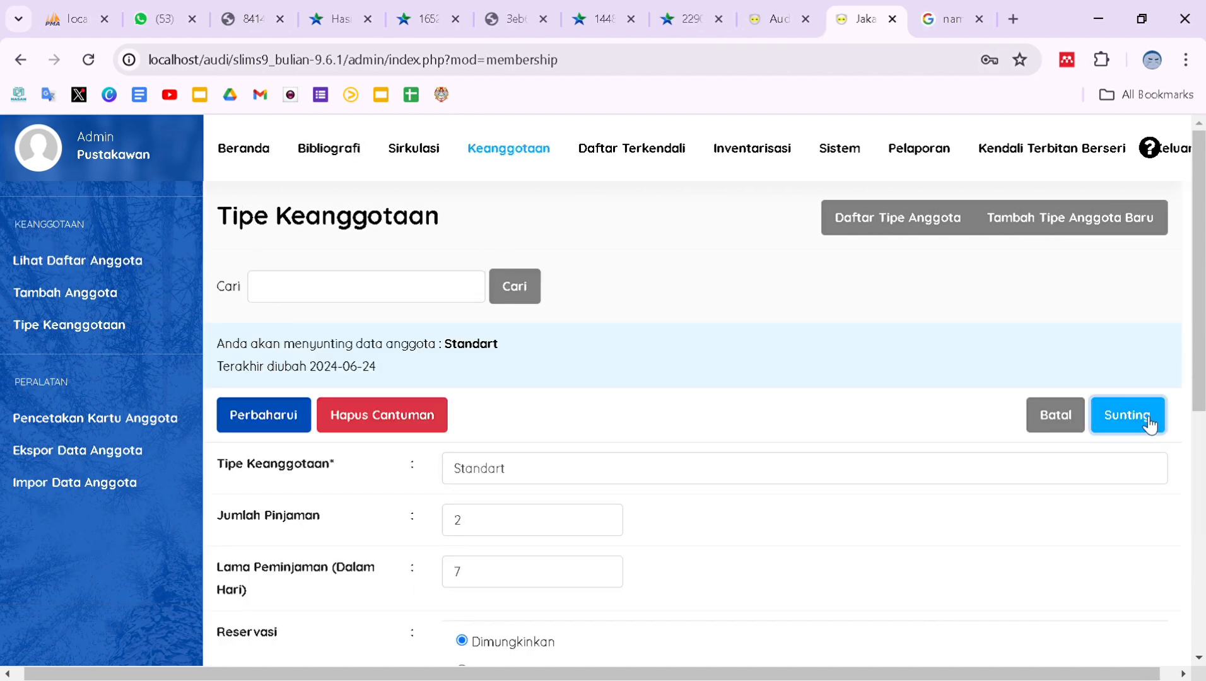
scroll(811, 450, "down", 1)
left_click(621, 409)
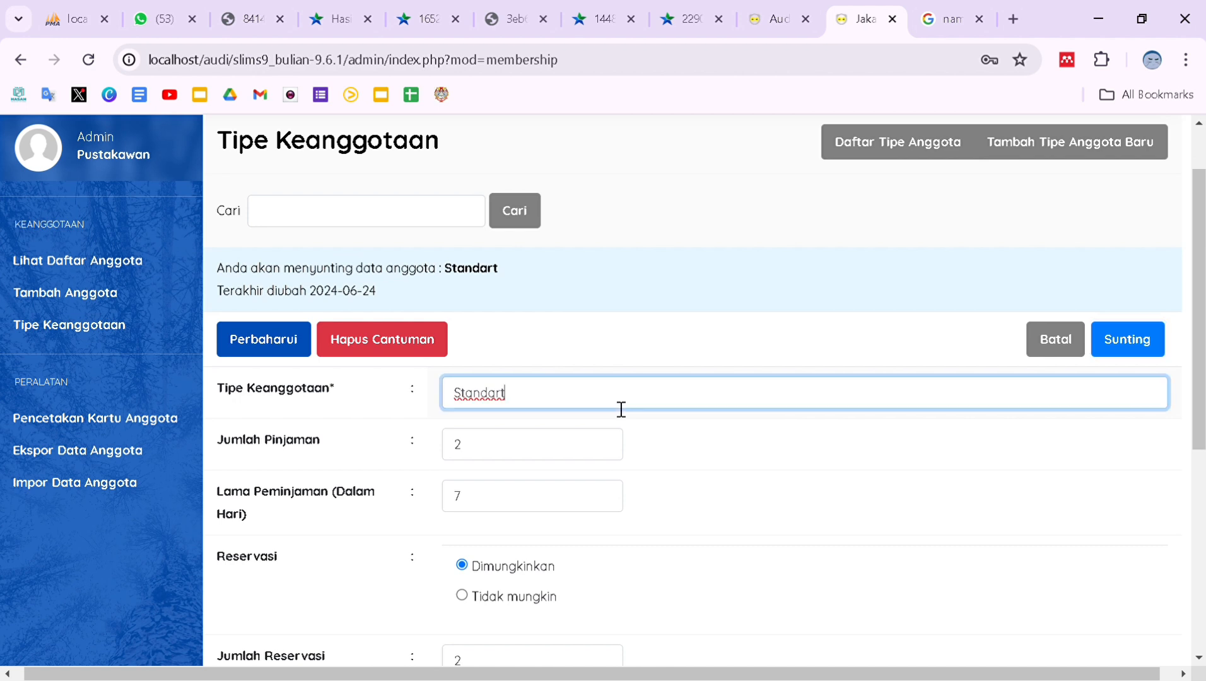
key("ctrl+a")
key("BackSpace")
type("Mahasiswa")
Edit the Mahasiswa loan period, loan limit and membership period values.
scroll(624, 461, "down", 1)
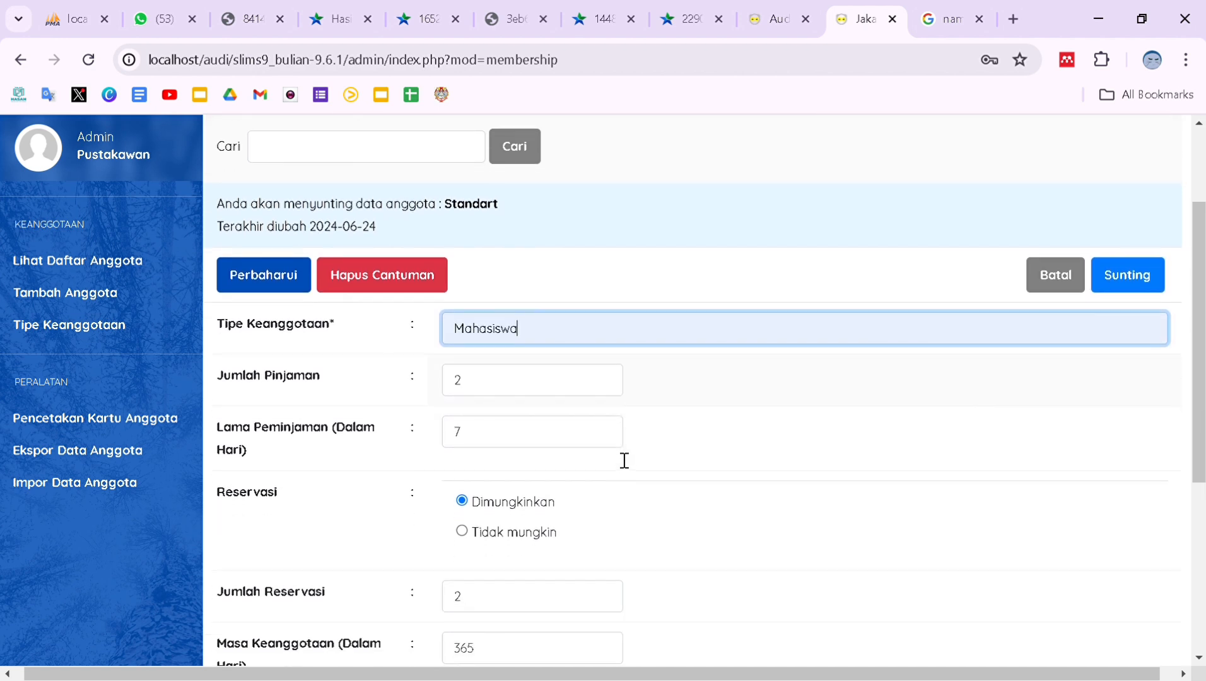
scroll(493, 365, "down", 1)
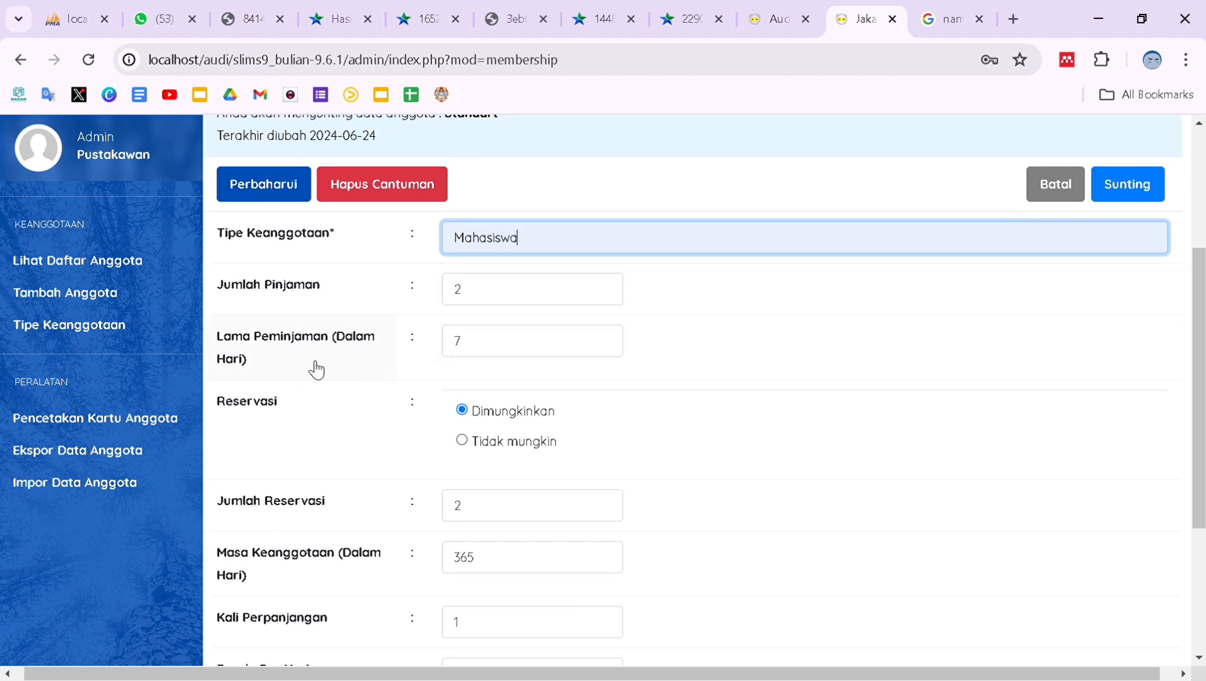
left_click(492, 354)
type("hari")
scroll(549, 394, "down", 1)
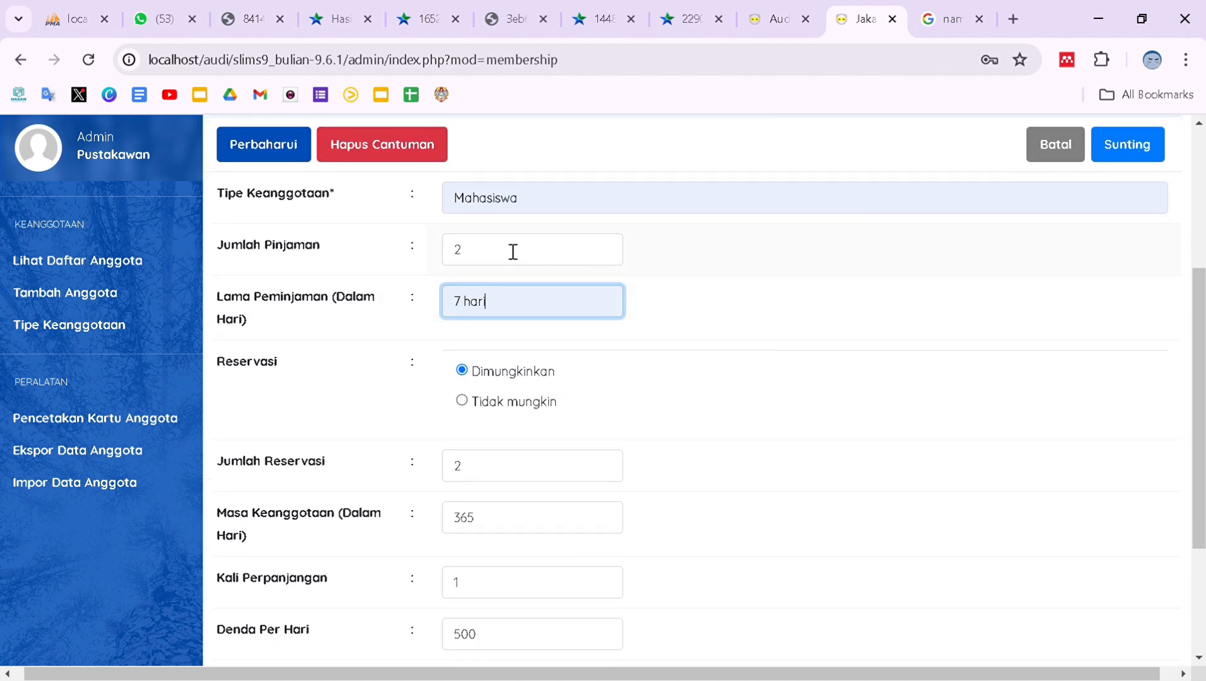
left_click(516, 256)
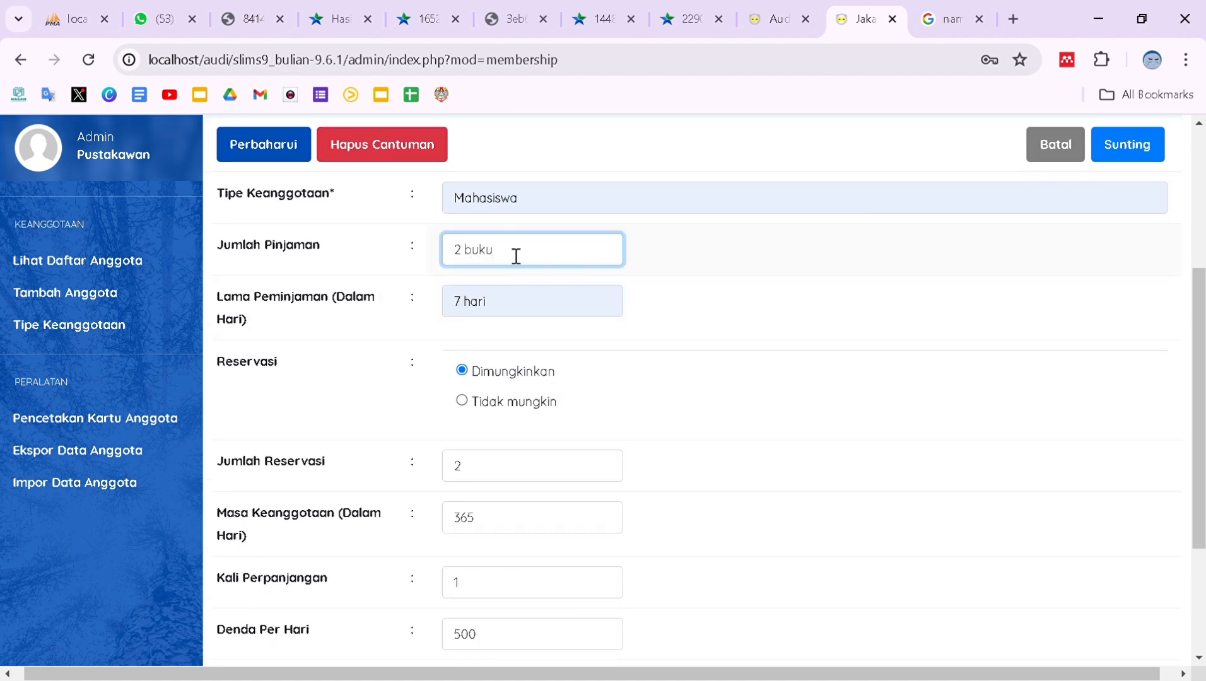
scroll(514, 253, "down", 3)
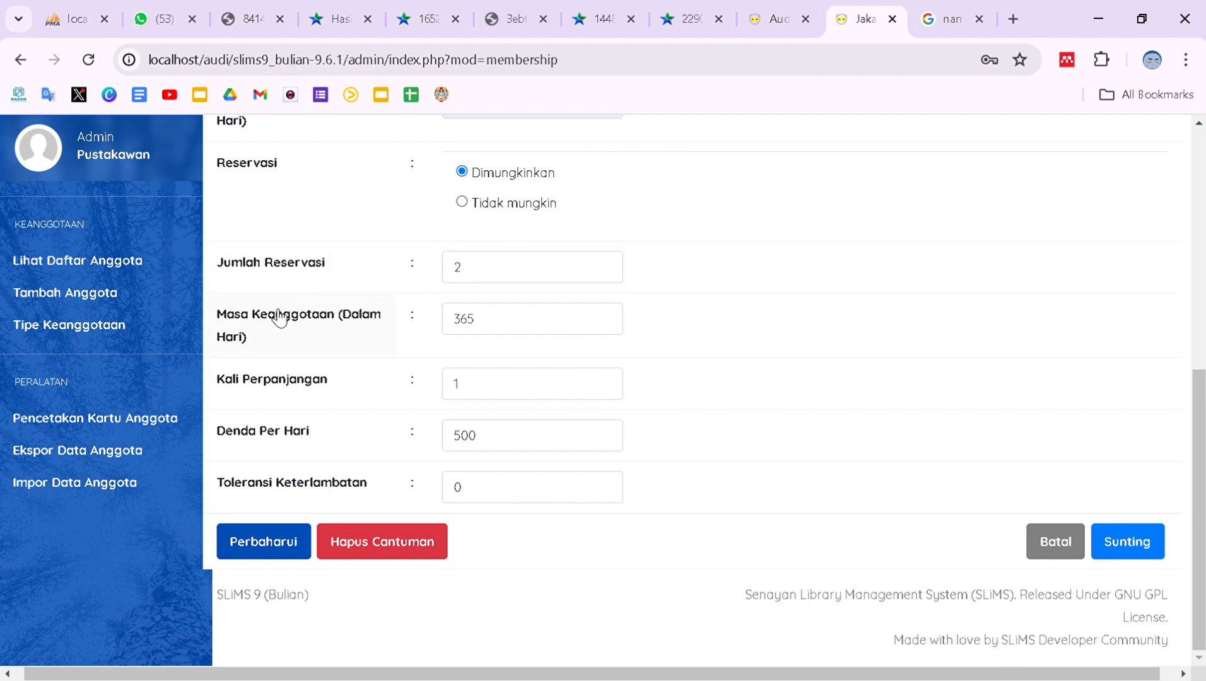
left_click(518, 341)
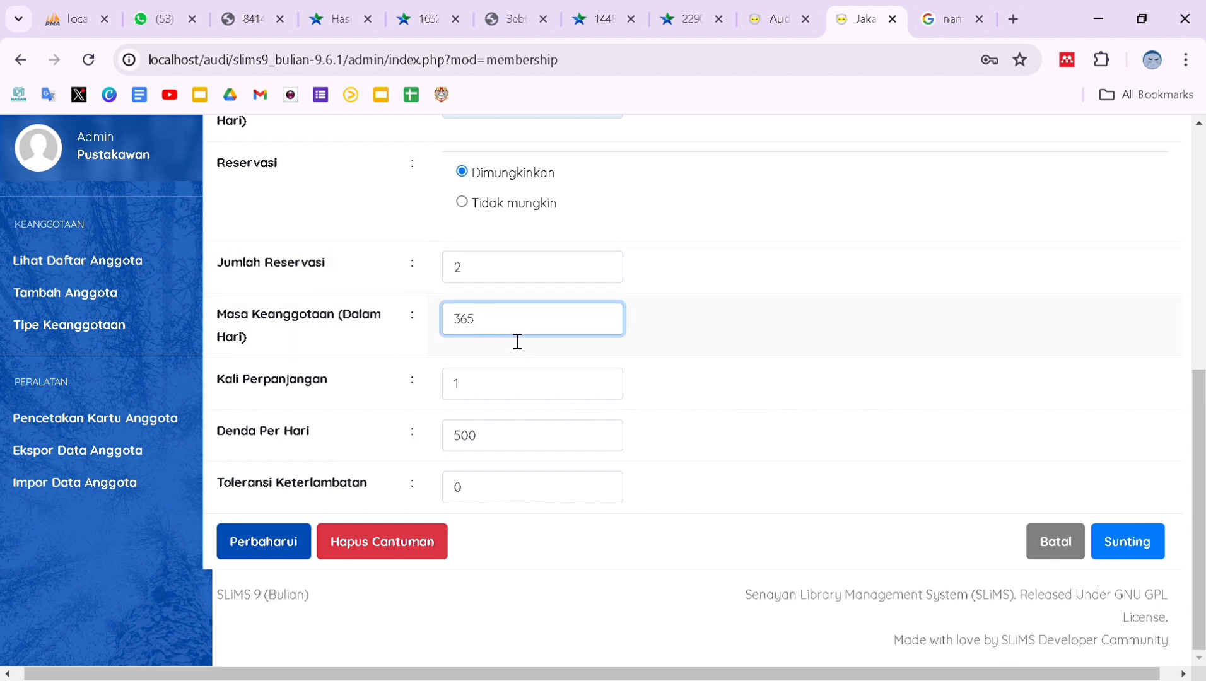
Set daily fine to 0 and late tolerance to '2 hari', then update the type.
left_click(506, 439)
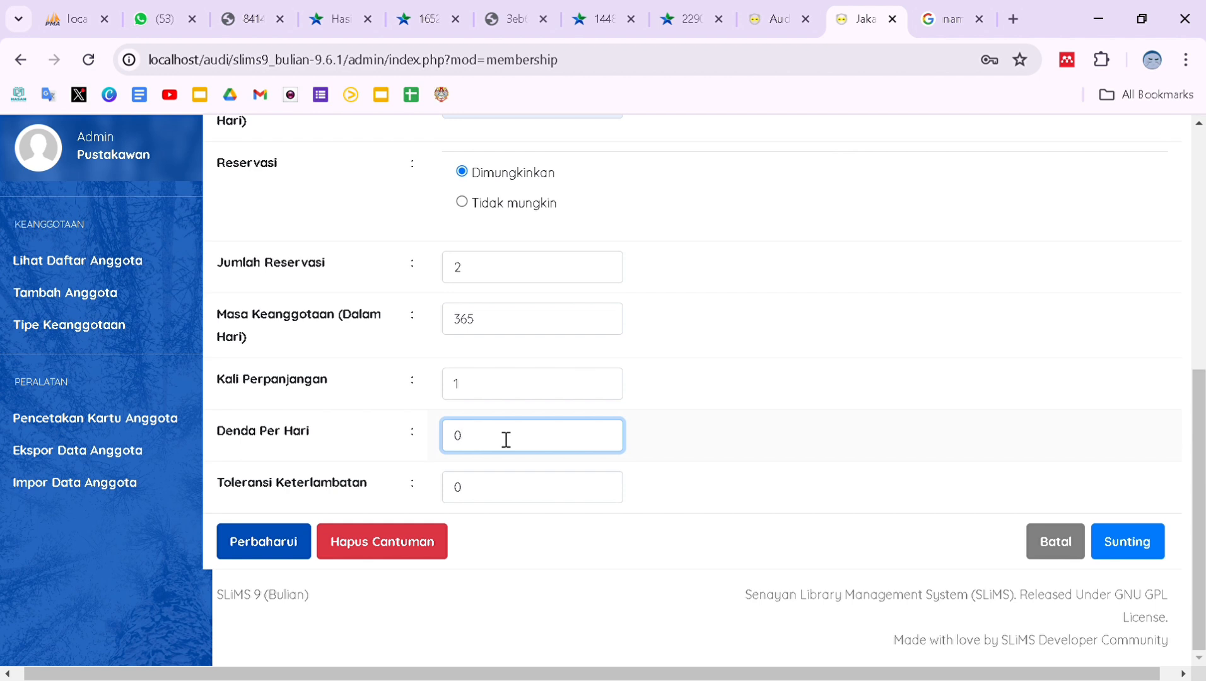
left_click(516, 498)
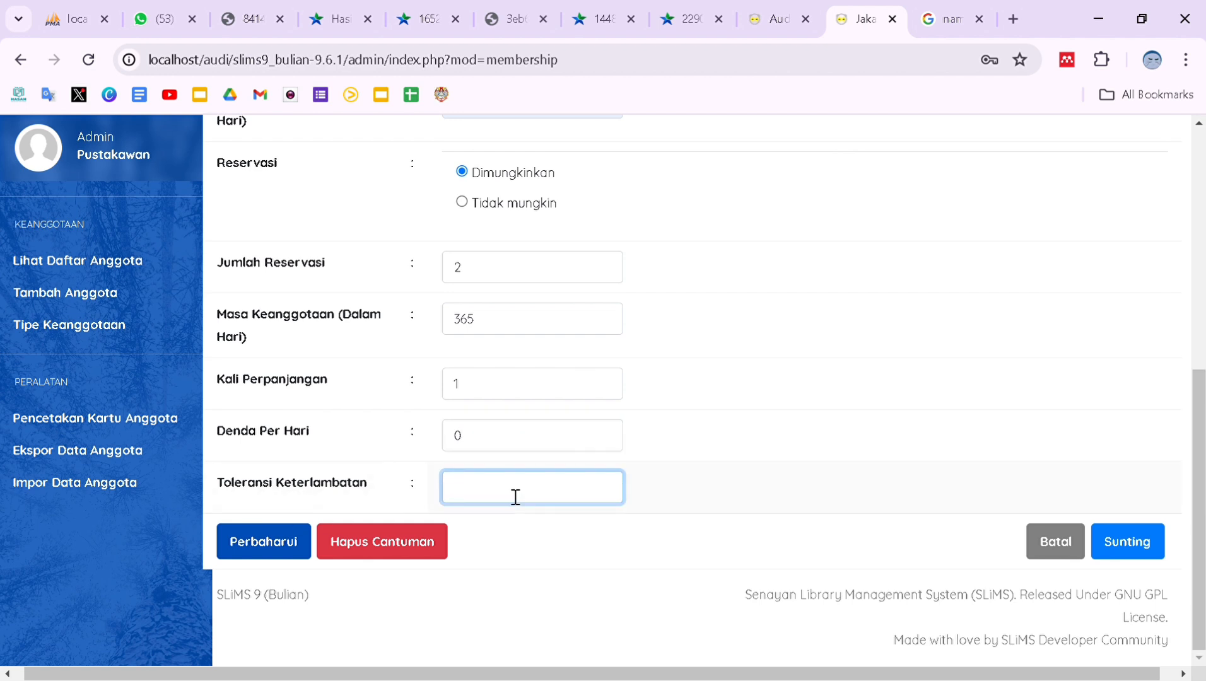
type("2 haru")
key("BackSpace")
type("i")
left_click(261, 555)
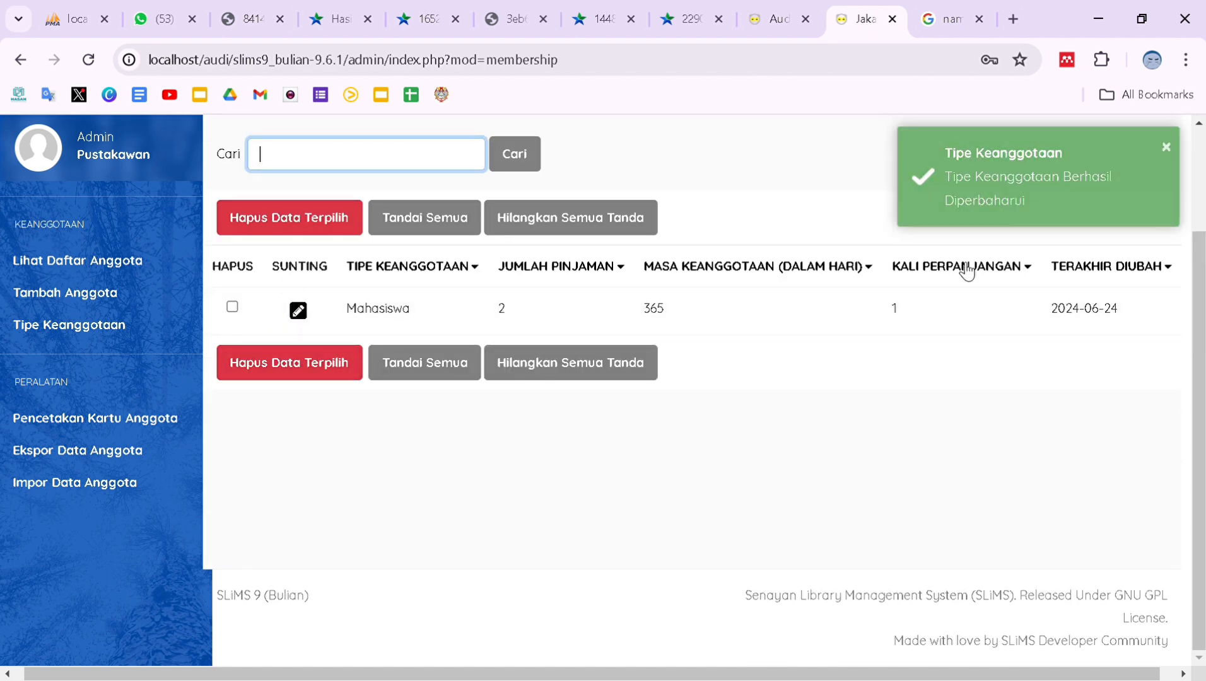
left_click(1166, 147)
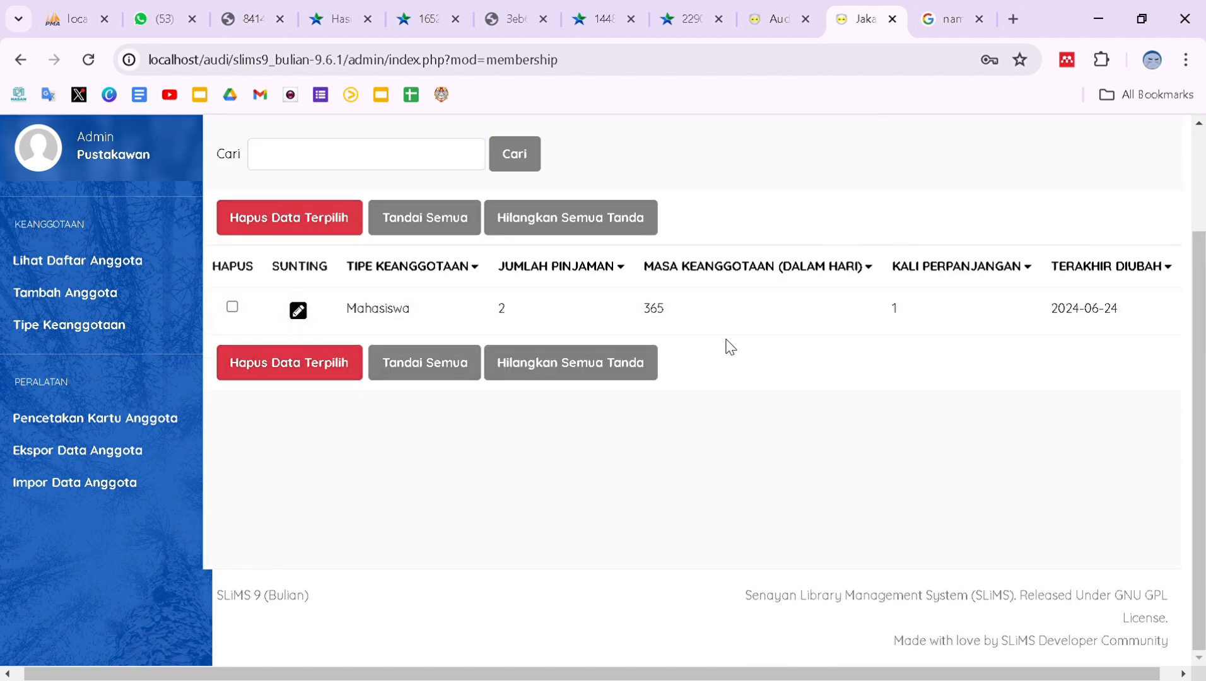
scroll(730, 345, "up", 2)
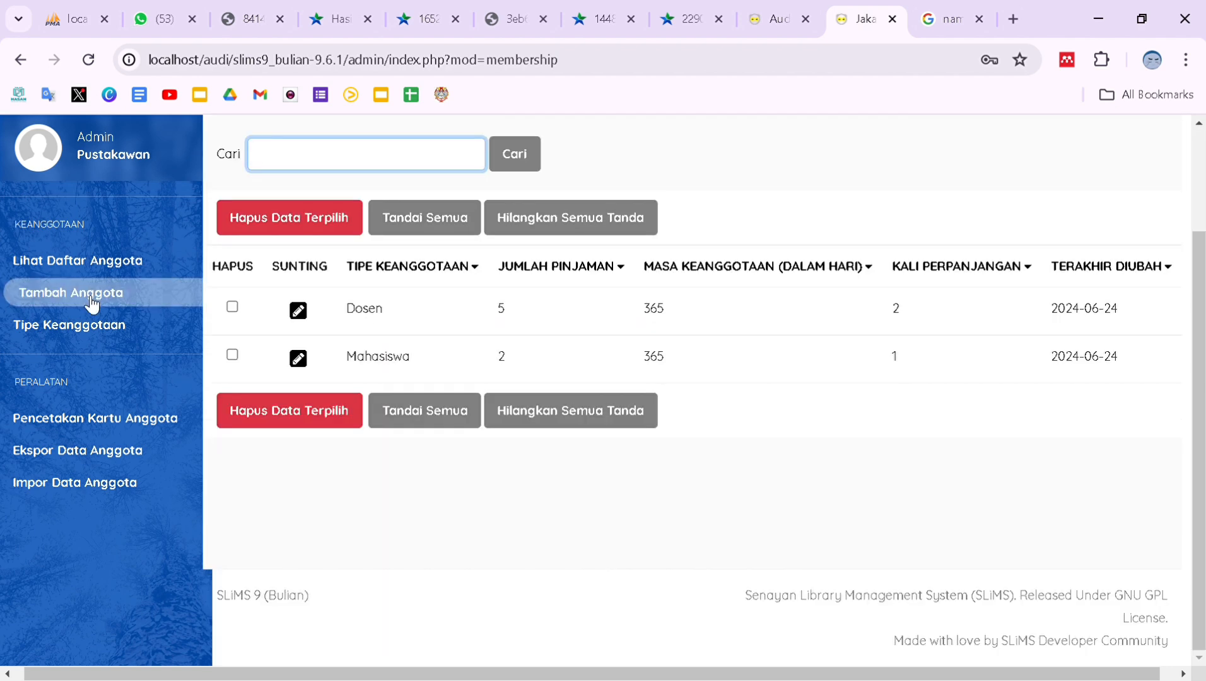
Start a new member and enter the member ID and full name.
left_click(92, 300)
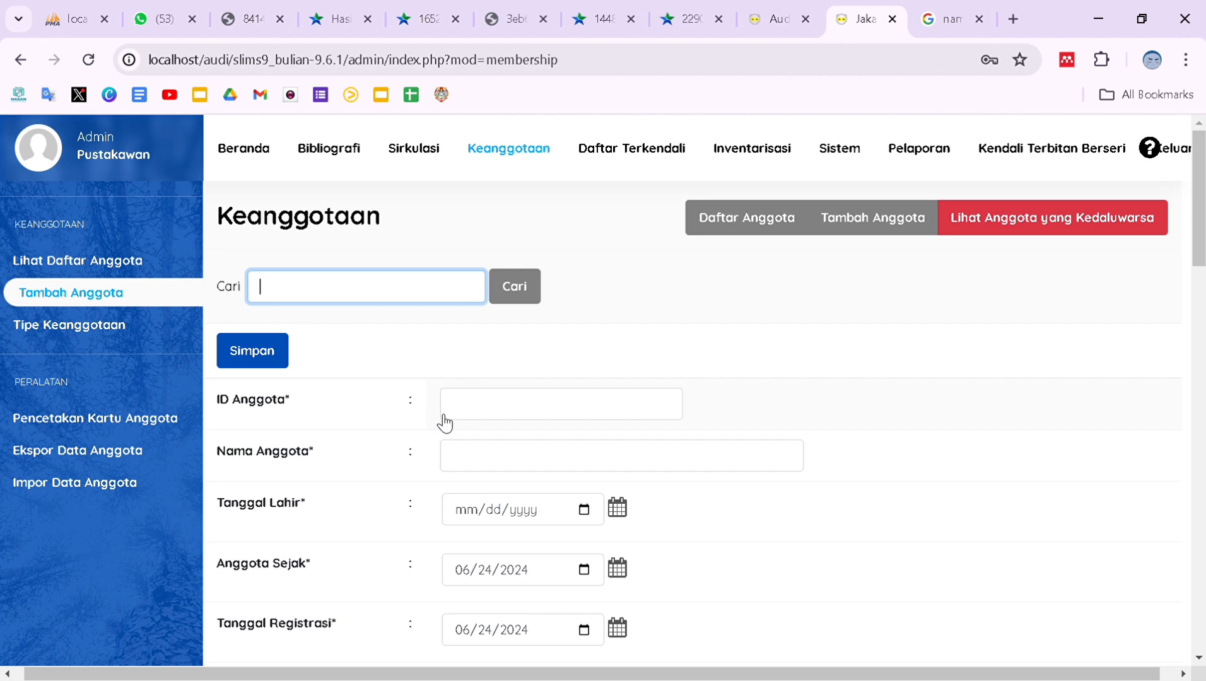
left_click(486, 421)
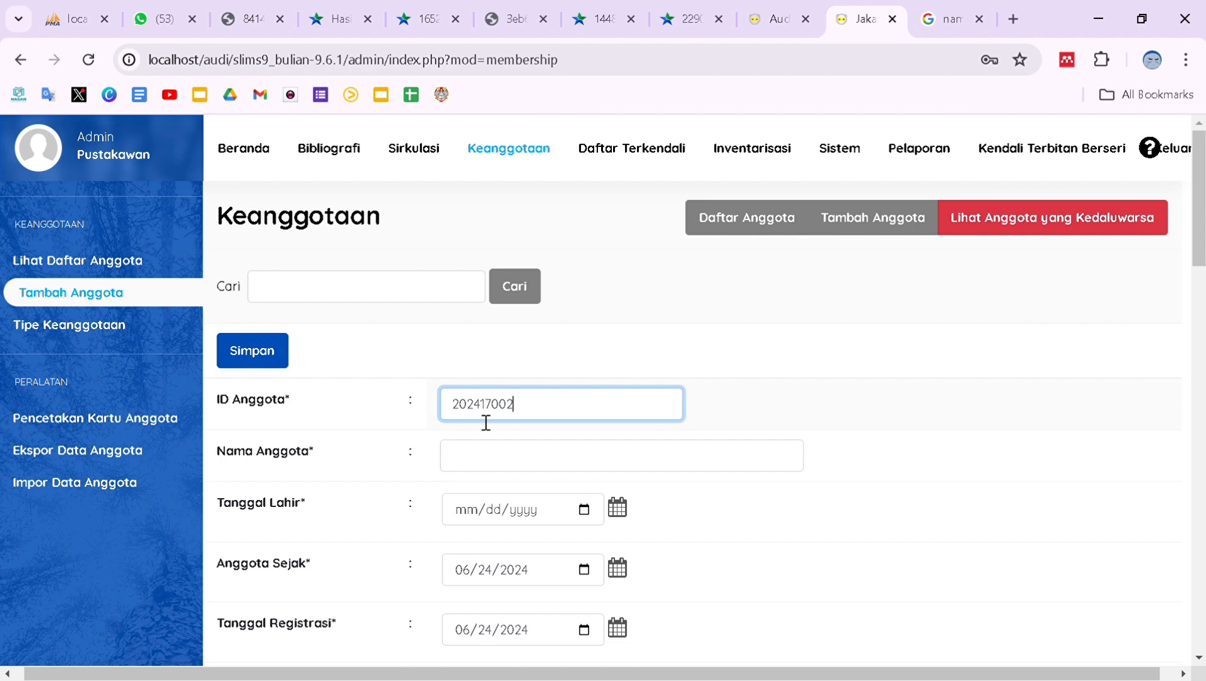
scroll(486, 422, "down", 1)
left_click(486, 423)
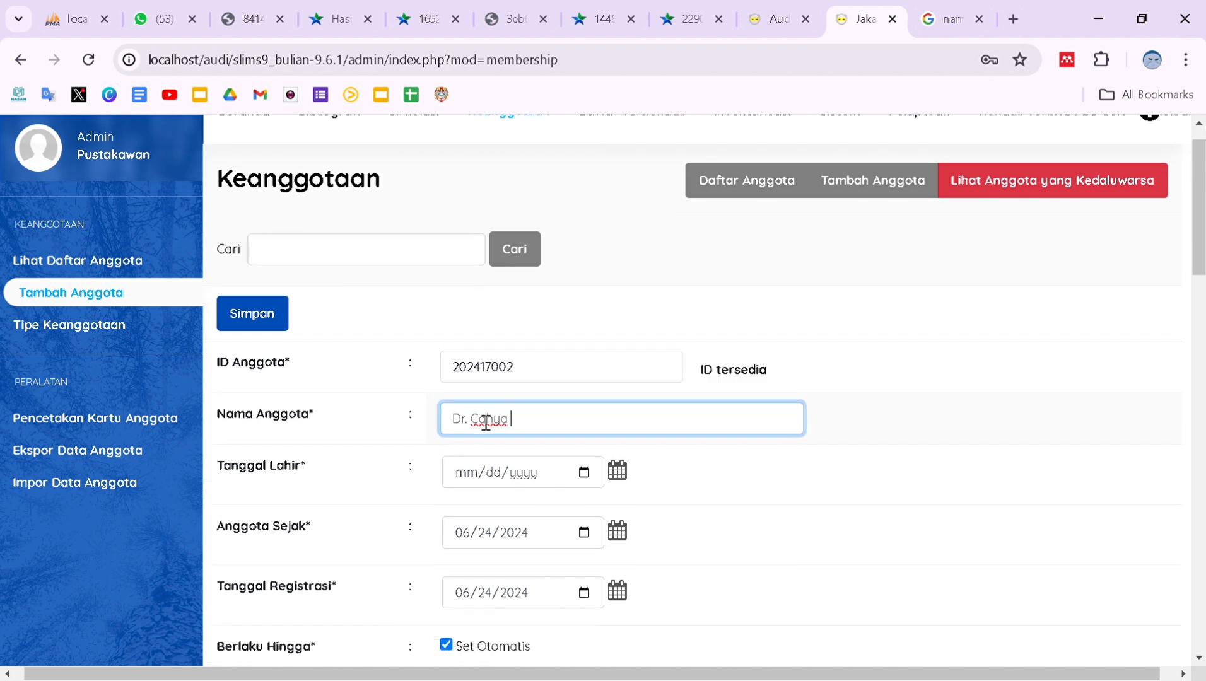
Set the member's birth date using the calendar picker.
scroll(487, 423, "down", 1)
left_click(618, 417)
left_click(687, 467)
left_click(650, 302)
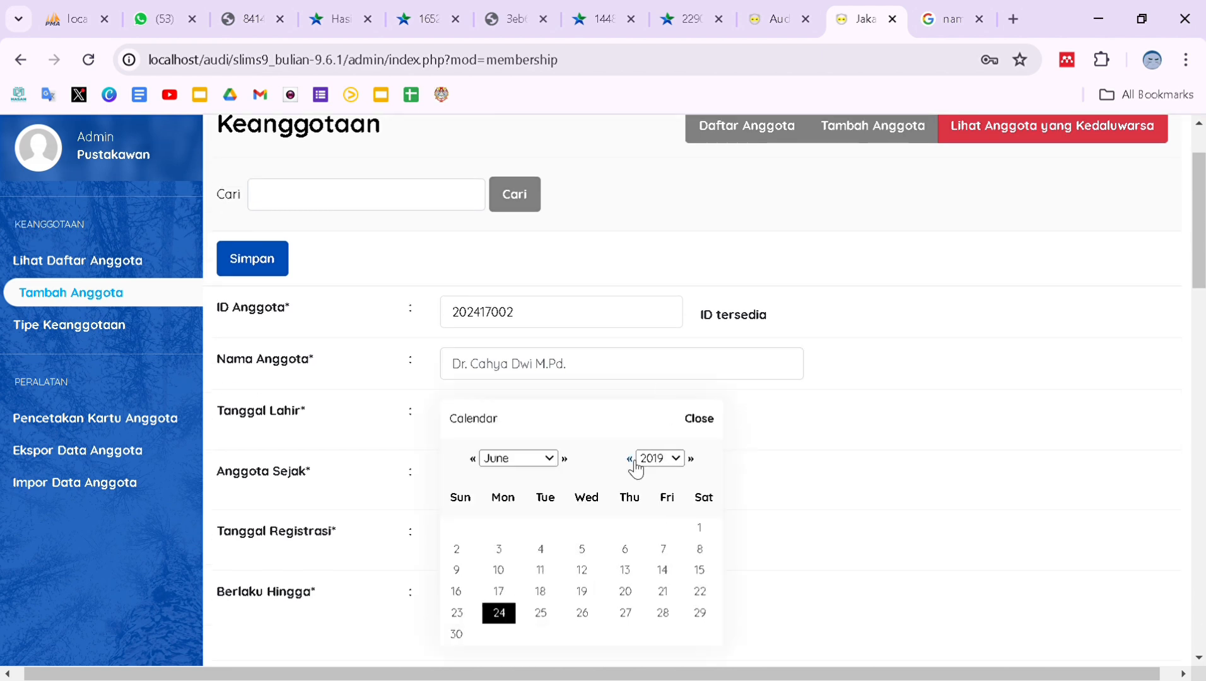
key("Down")
key("Down")
key("Down")
key("Down")
key("Down")
key("Down")
key("Down")
key("Down")
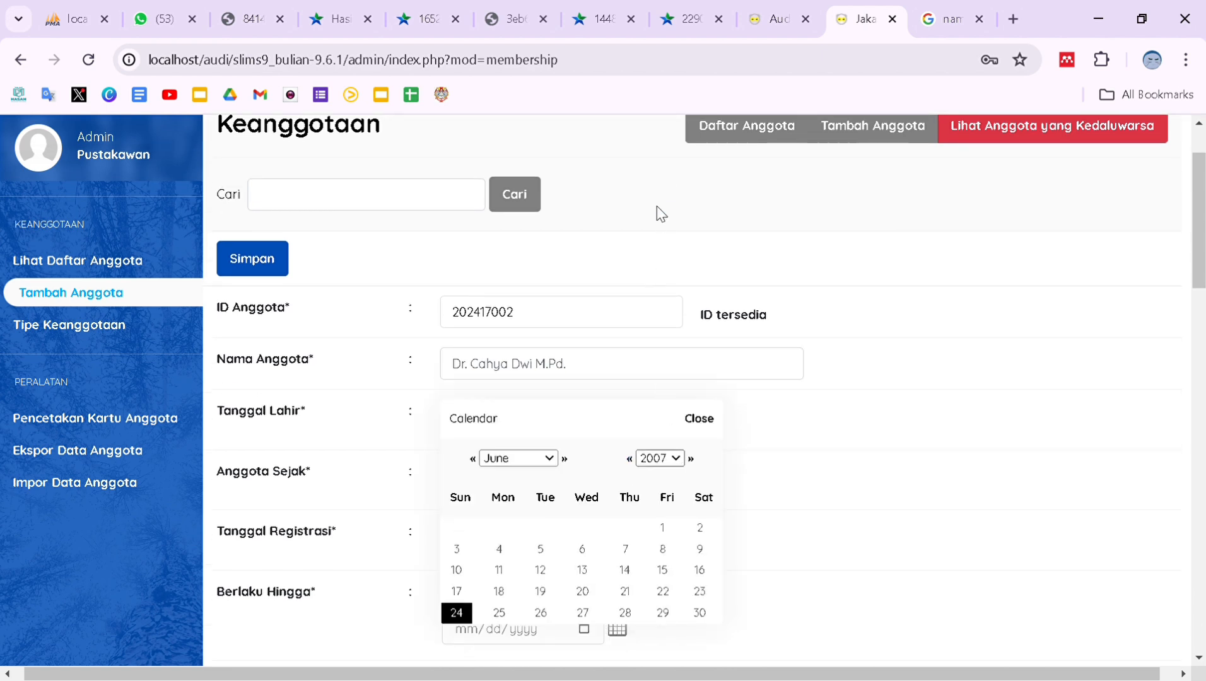
type("1982")
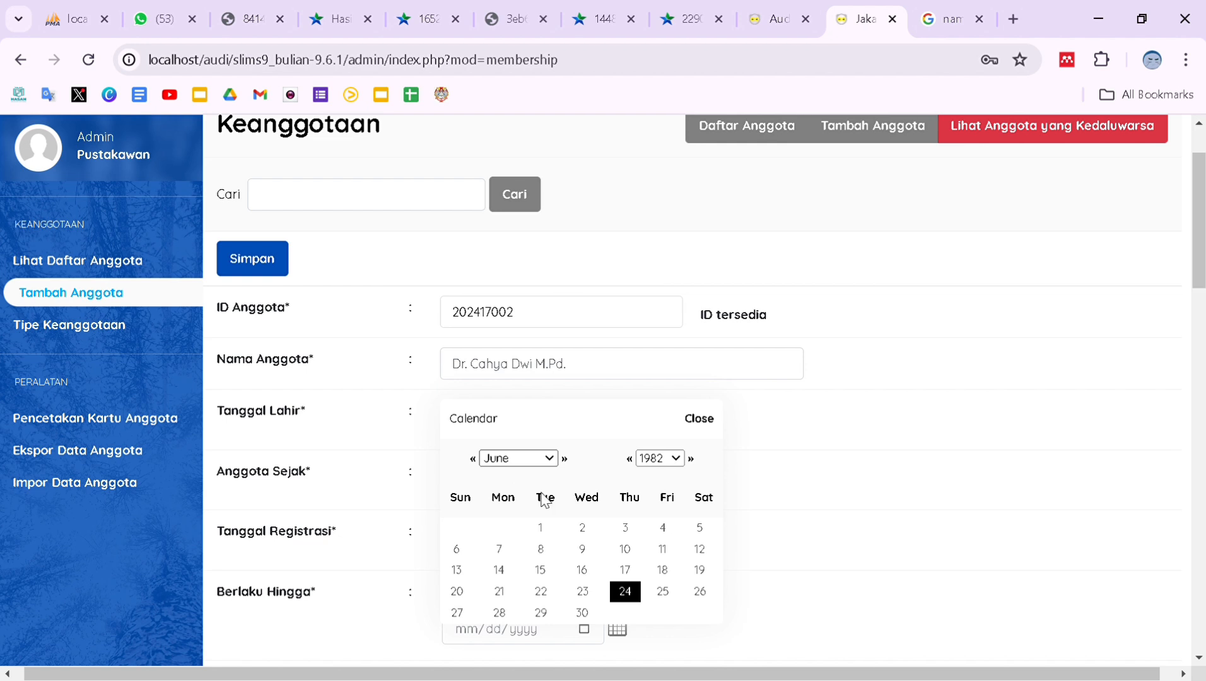
key("shift+Tab")
key("Home")
left_click(700, 528)
left_click(617, 414)
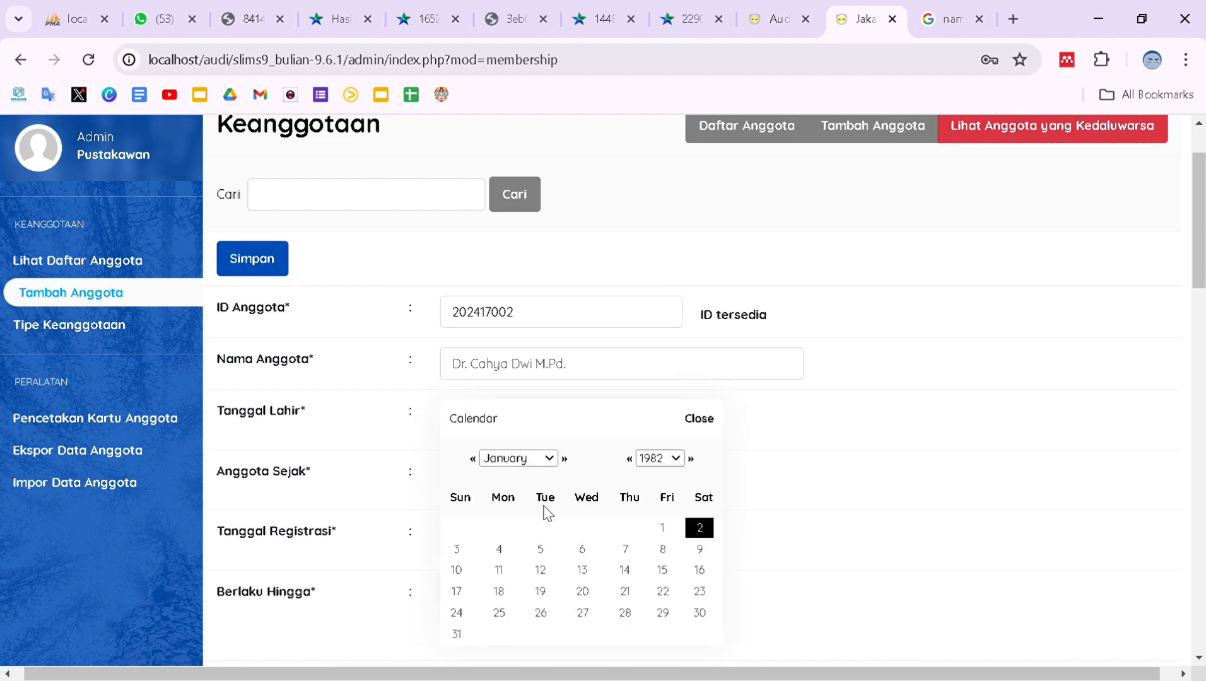
key("Down")
key("Down")
key("Down")
key("Down")
left_click(541, 570)
Set member-since and registration dates to 2 January 2024 and close the expiry calendar.
left_click(617, 473)
scroll(485, 488, "down", 1)
key("Up")
key("Up")
key("Up")
key("Up")
key("Up")
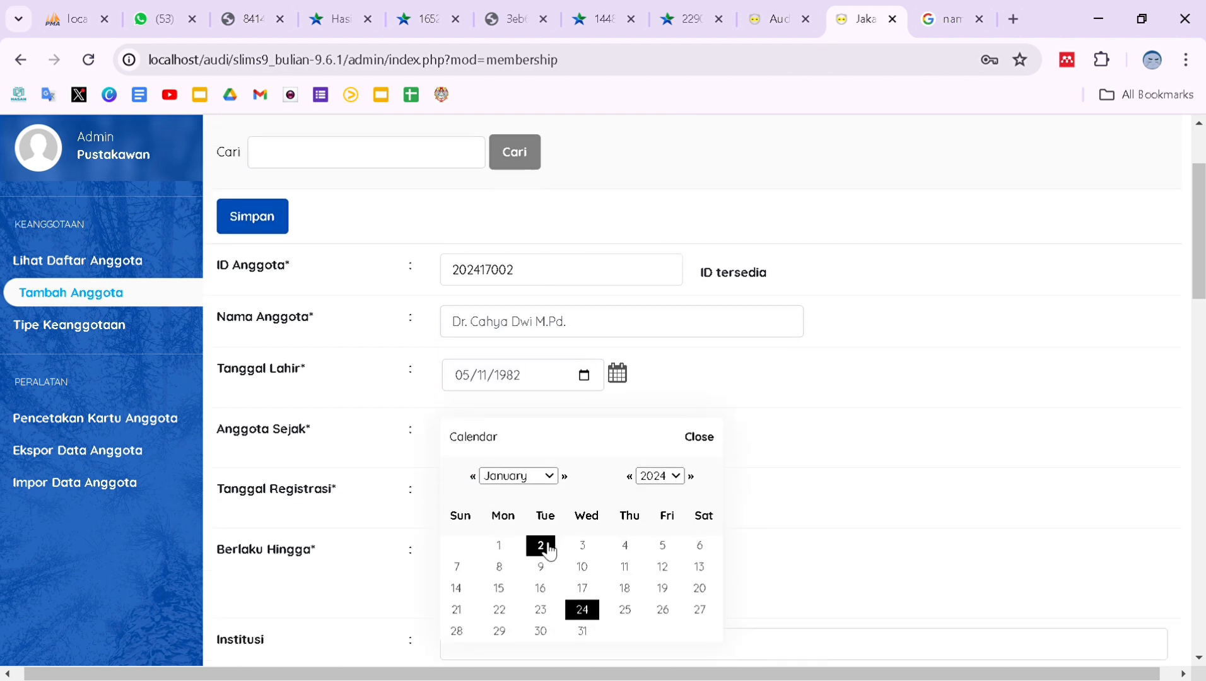
left_click(540, 545)
left_click(473, 535)
left_click(473, 535)
left_click(473, 535)
left_click(473, 535)
left_click(473, 535)
left_click(541, 604)
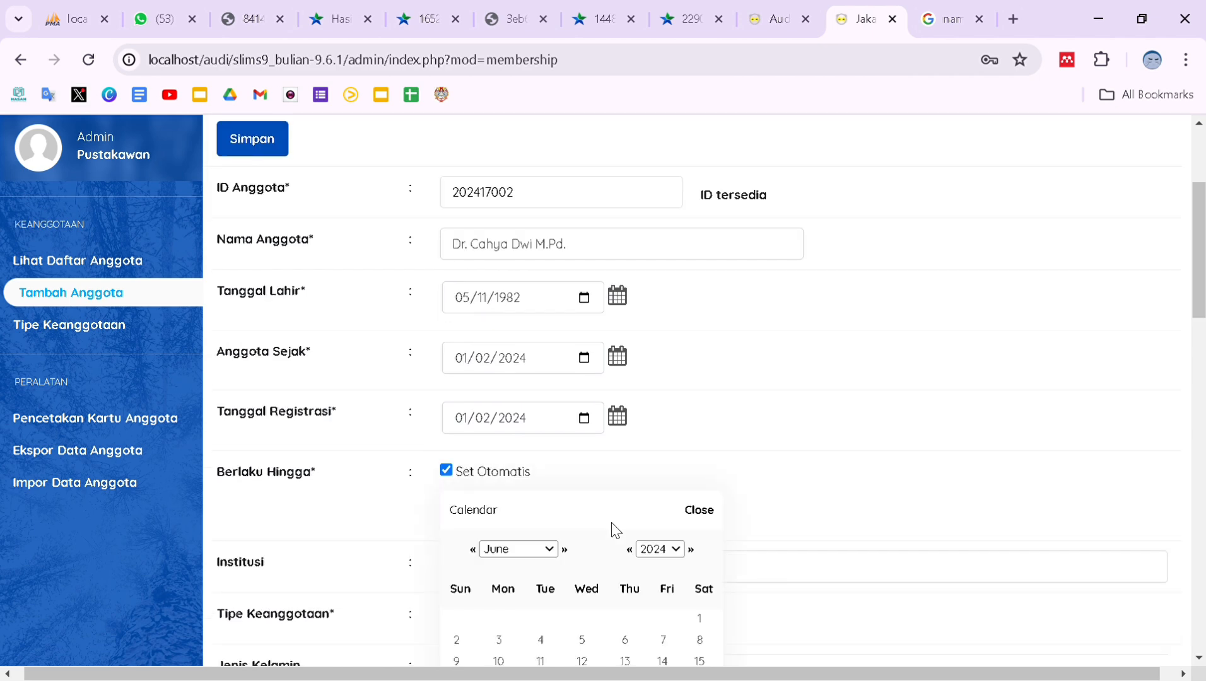
scroll(616, 530, "down", 2)
left_click(480, 445)
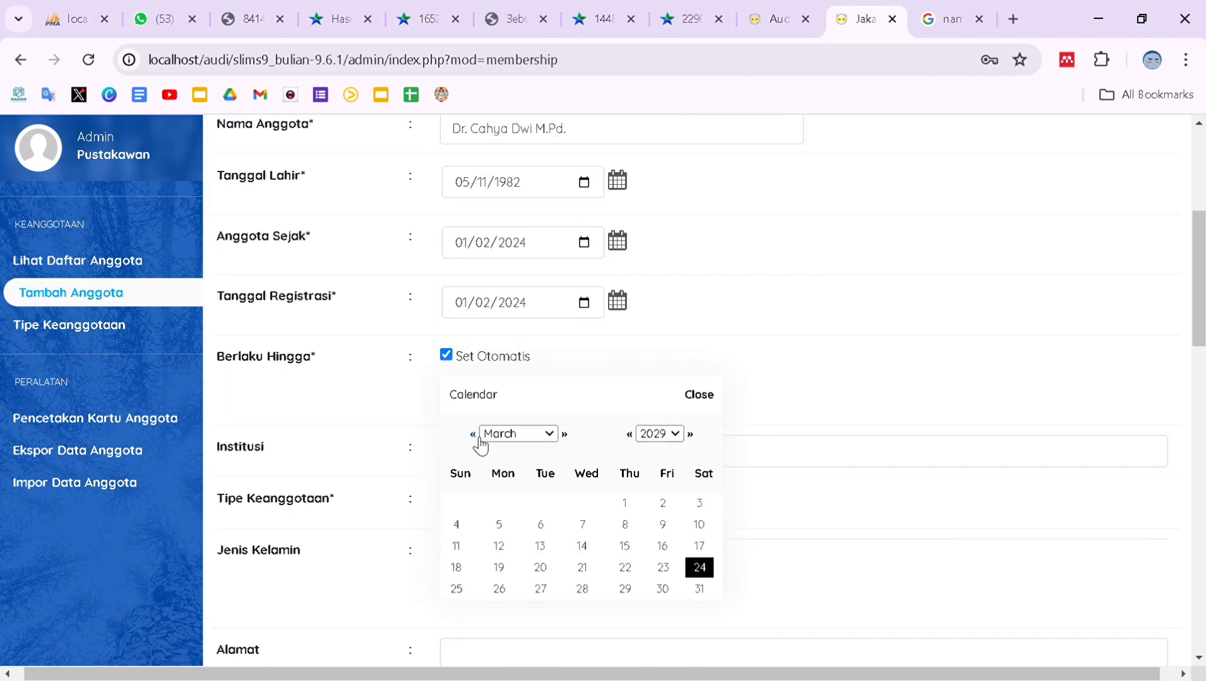
left_click(583, 567)
Set institution to Institut Pertanian Bogor, membership type Dosen, and gender female.
scroll(541, 509, "down", 2)
left_click(568, 341)
left_click(597, 416)
left_click(673, 395)
left_click(584, 441)
scroll(584, 441, "down", 1)
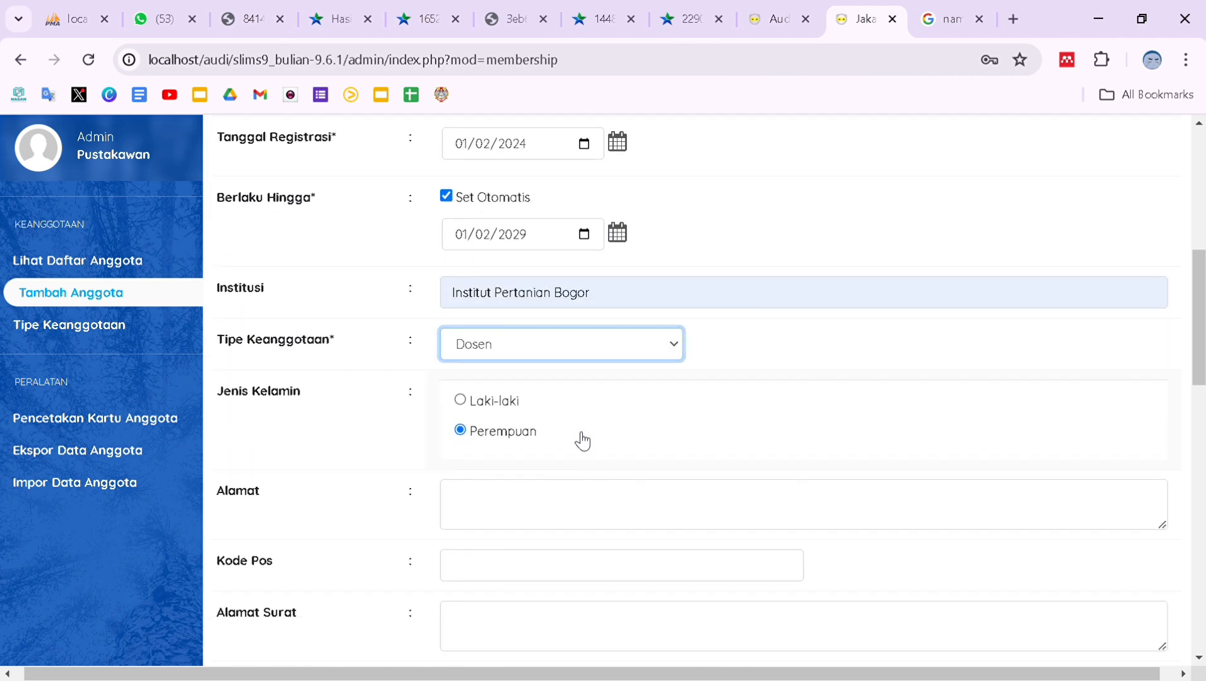
scroll(583, 441, "down", 1)
Fill in the member's address and postal code.
left_click(531, 429)
type("q")
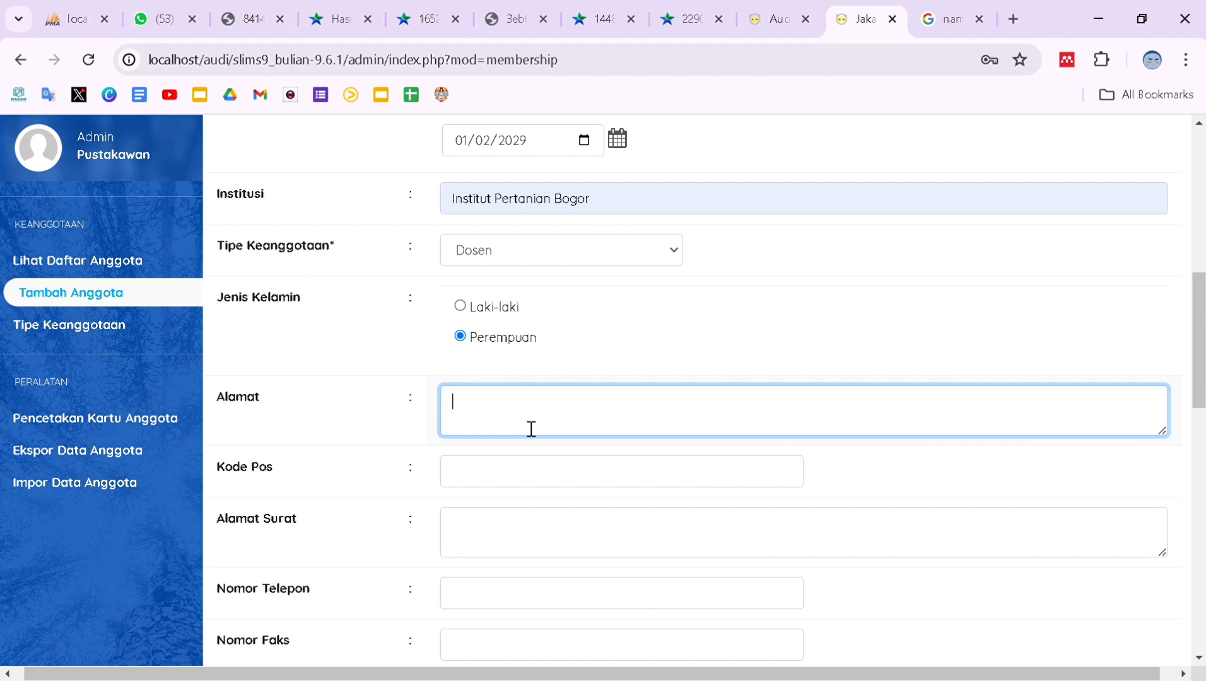
type("Cipete, Jakarta Selatan")
scroll(531, 429, "down", 1)
left_click(531, 429)
type("128")
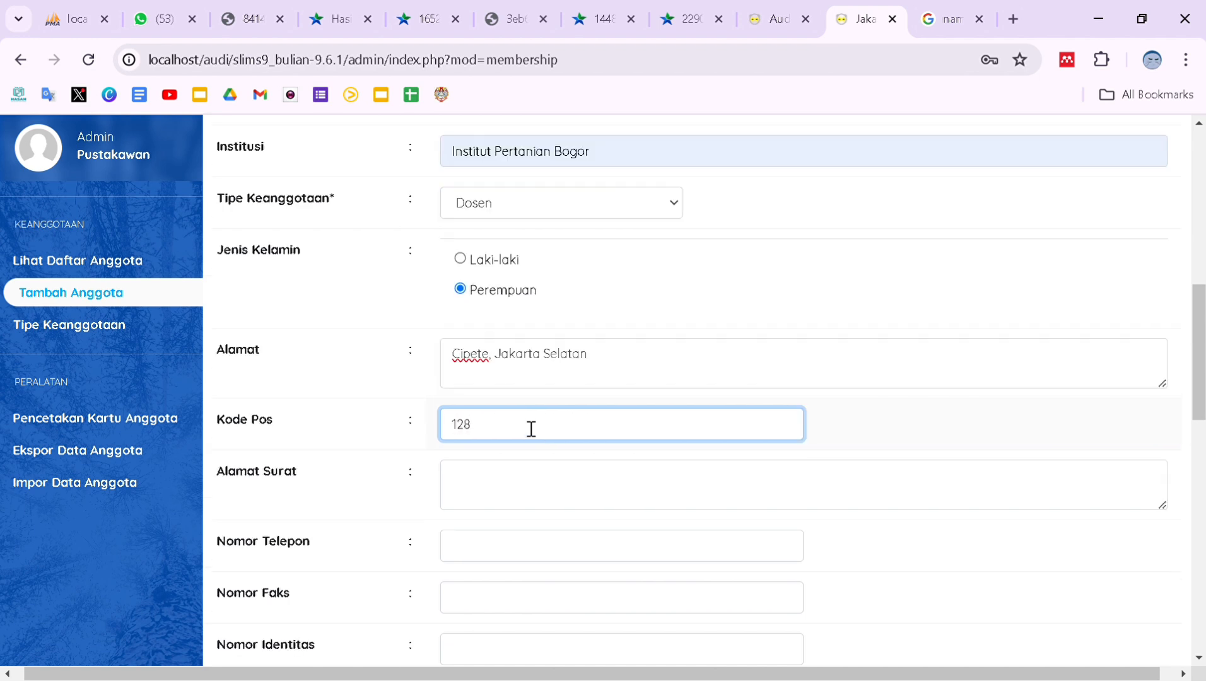
type("60")
scroll(531, 429, "down", 1)
scroll(531, 429, "down", 1)
Fill in the member's phone number and identity number.
left_click(506, 396)
scroll(506, 395, "down", 1)
left_click(511, 430)
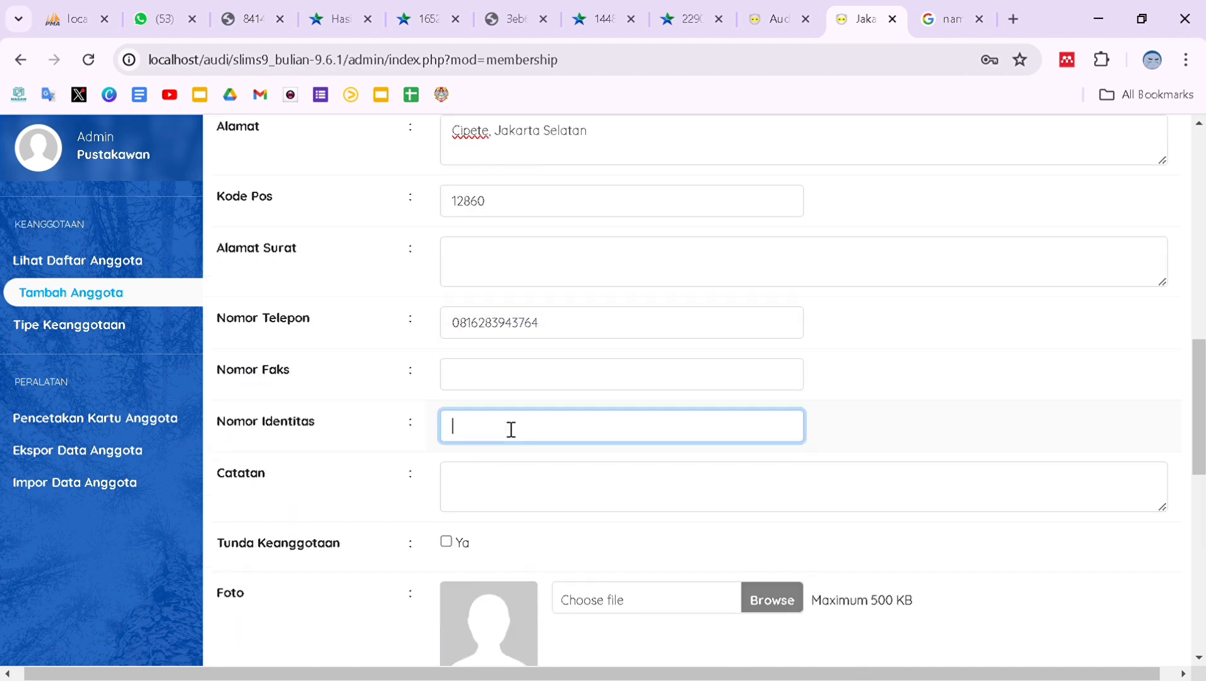
scroll(552, 466, "down", 3)
Choose a photo file for the member.
left_click(767, 474)
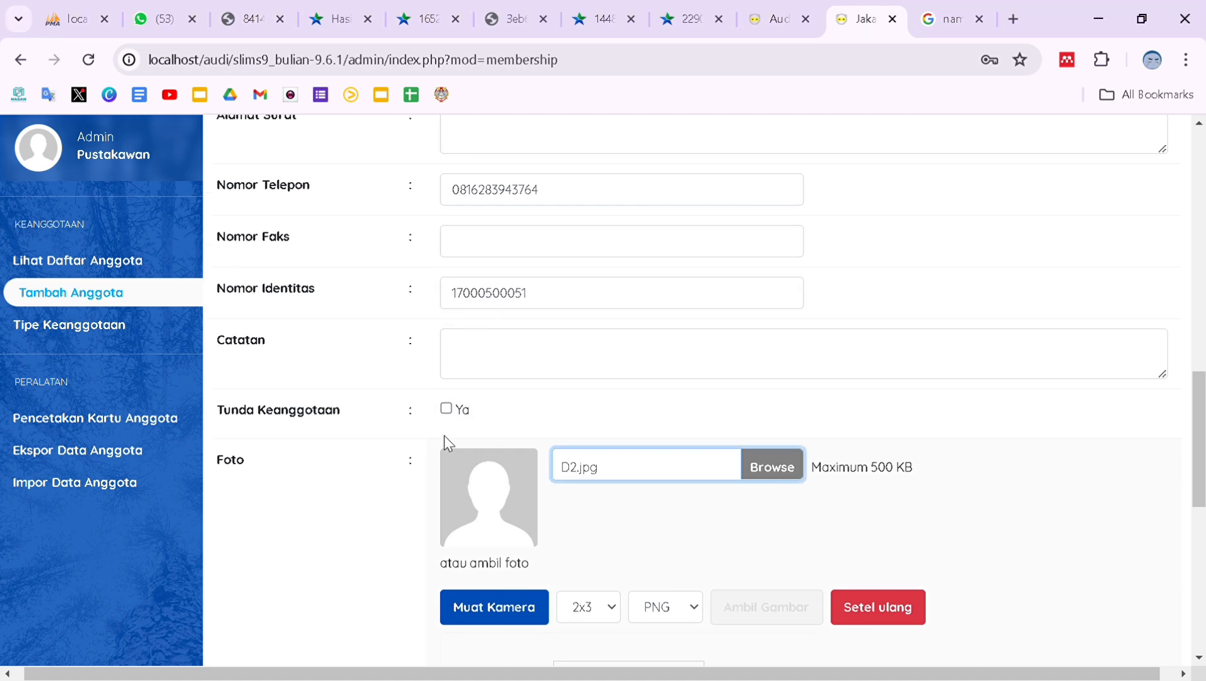
scroll(446, 438, "down", 8)
scroll(496, 423, "up", 15)
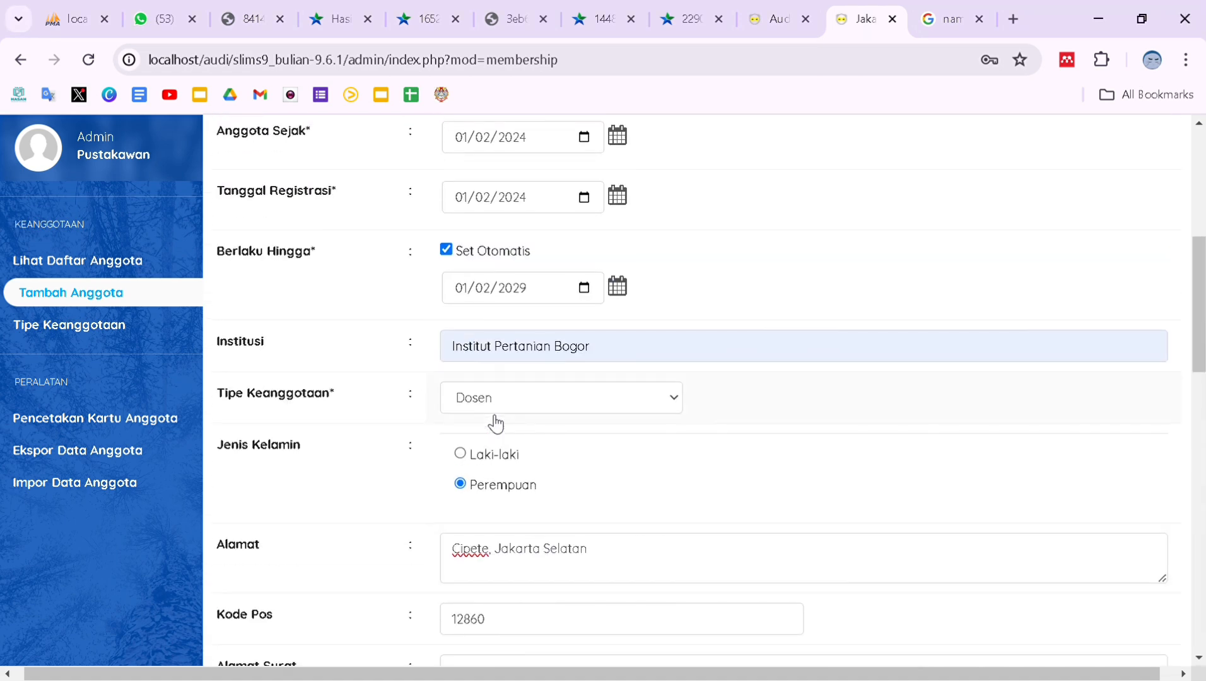
scroll(495, 424, "up", 5)
scroll(496, 424, "down", 20)
Enter and confirm the member's password, then save the new member.
left_click(493, 422)
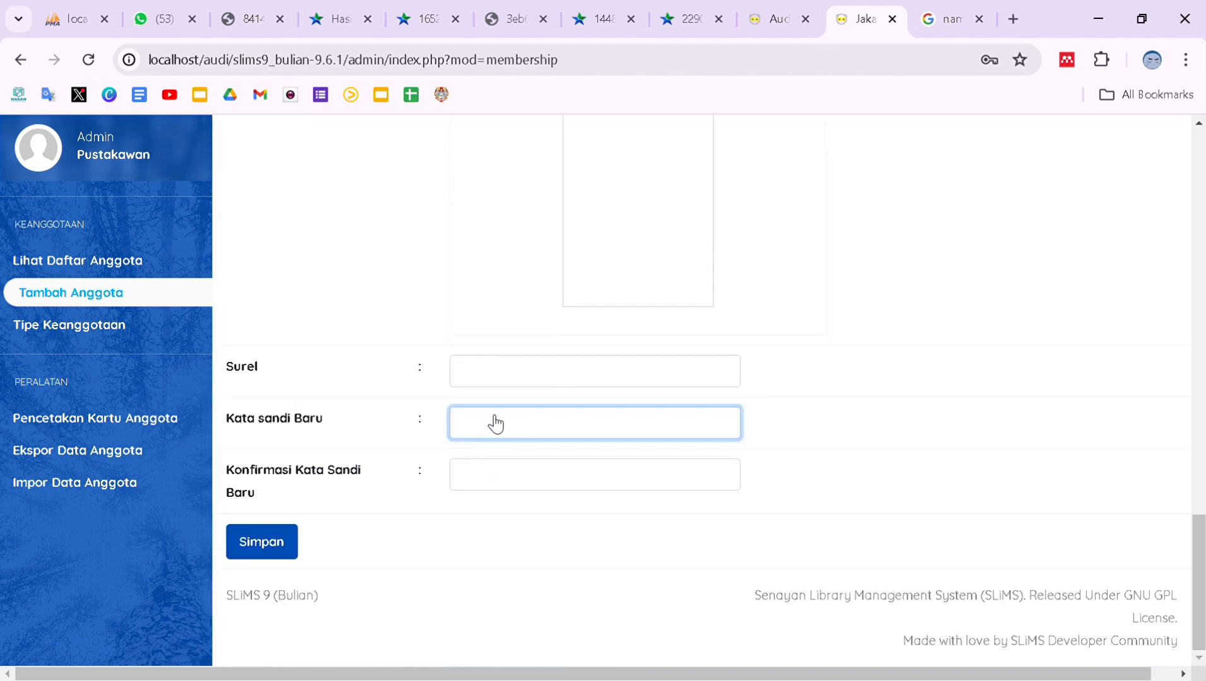
type("12345")
left_click(509, 488)
type("1234567")
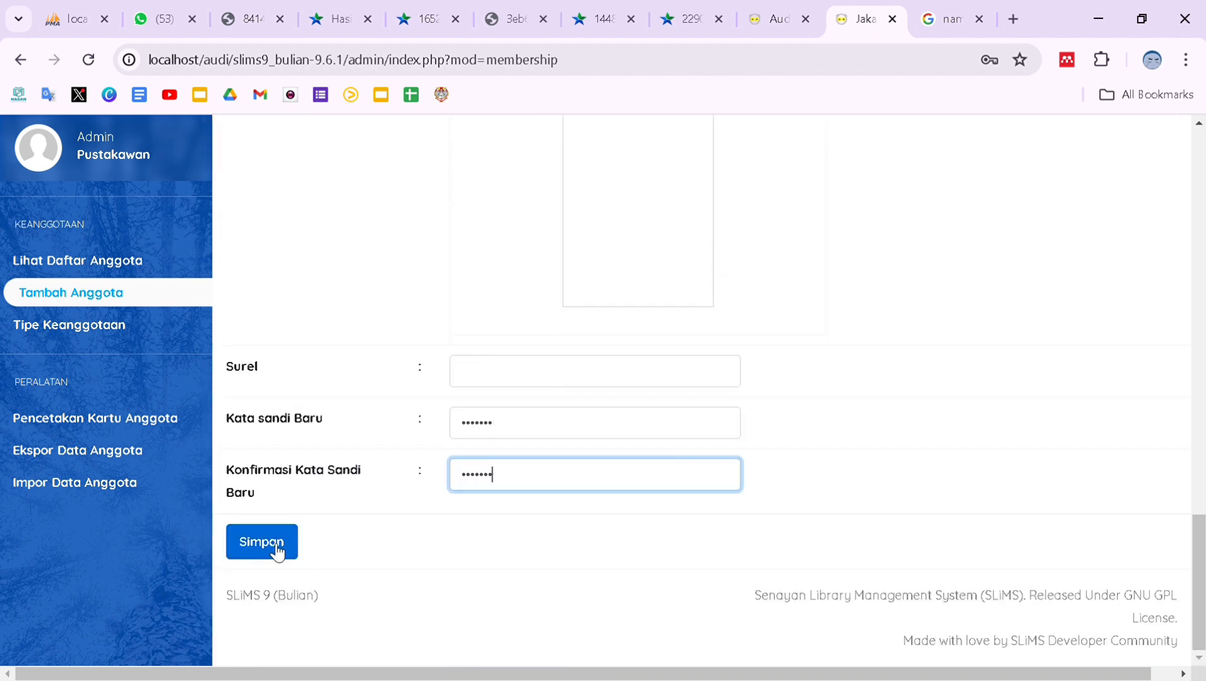
left_click(277, 548)
scroll(651, 568, "down", 10)
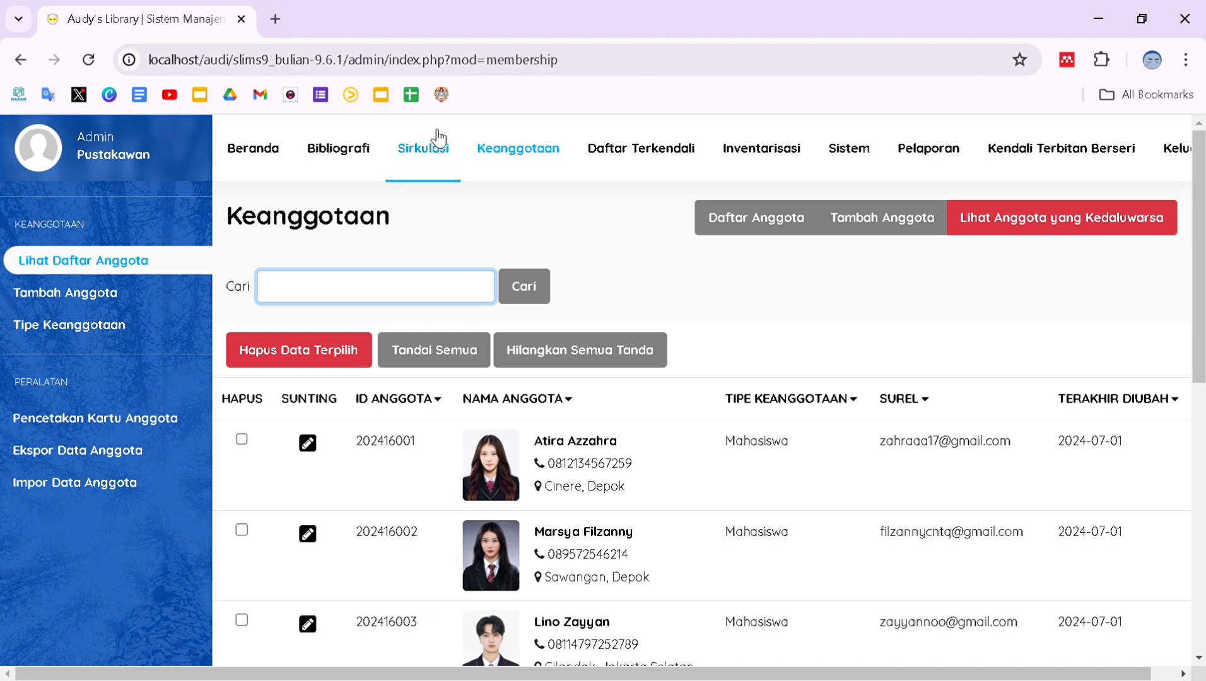
In Circulation, enter the member ID prefix and pick the member from the suggestions.
left_click(437, 150)
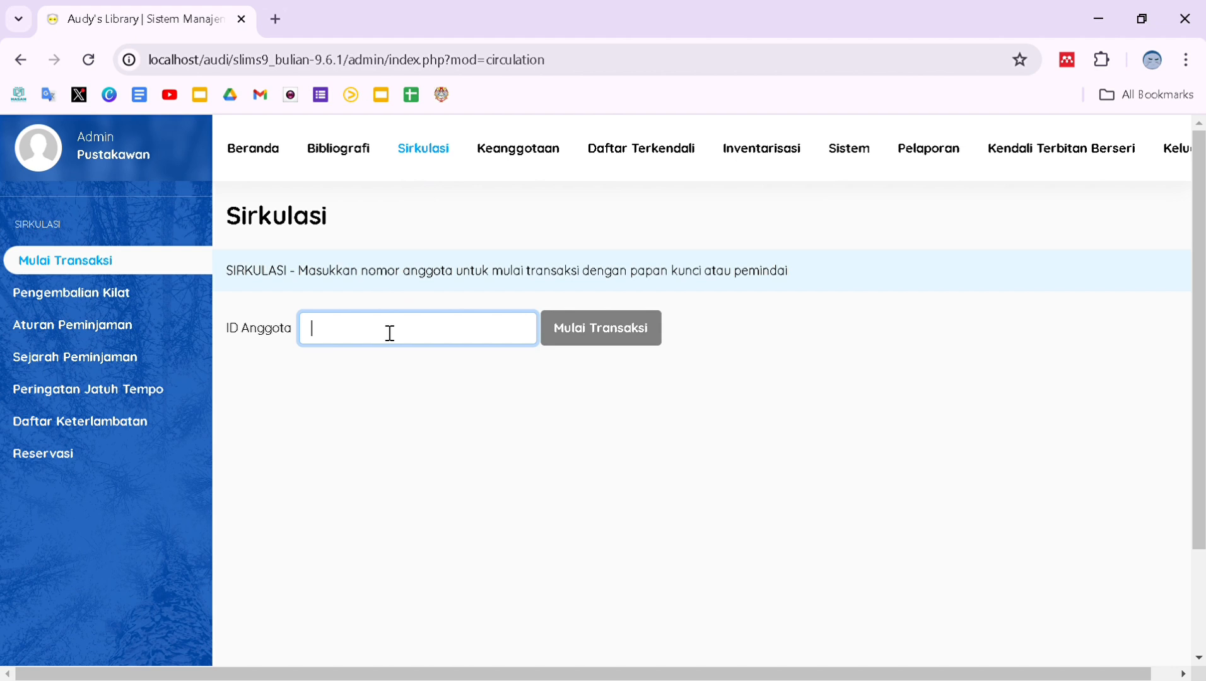
type("2024160")
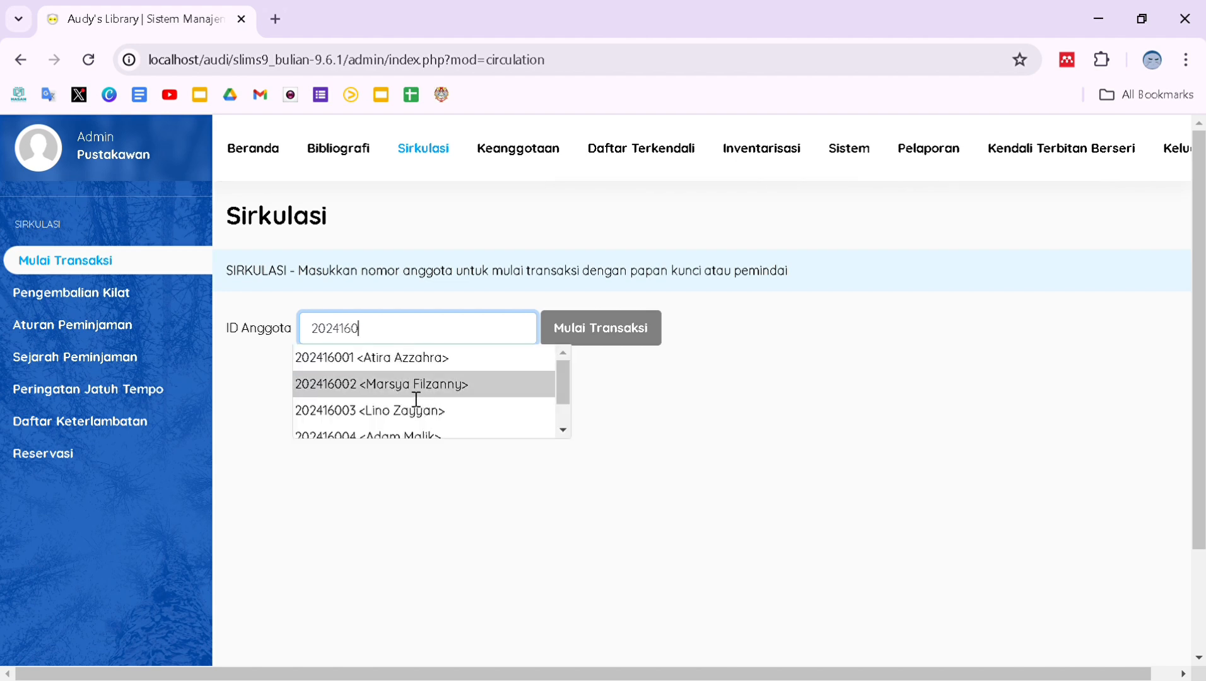
left_click(342, 389)
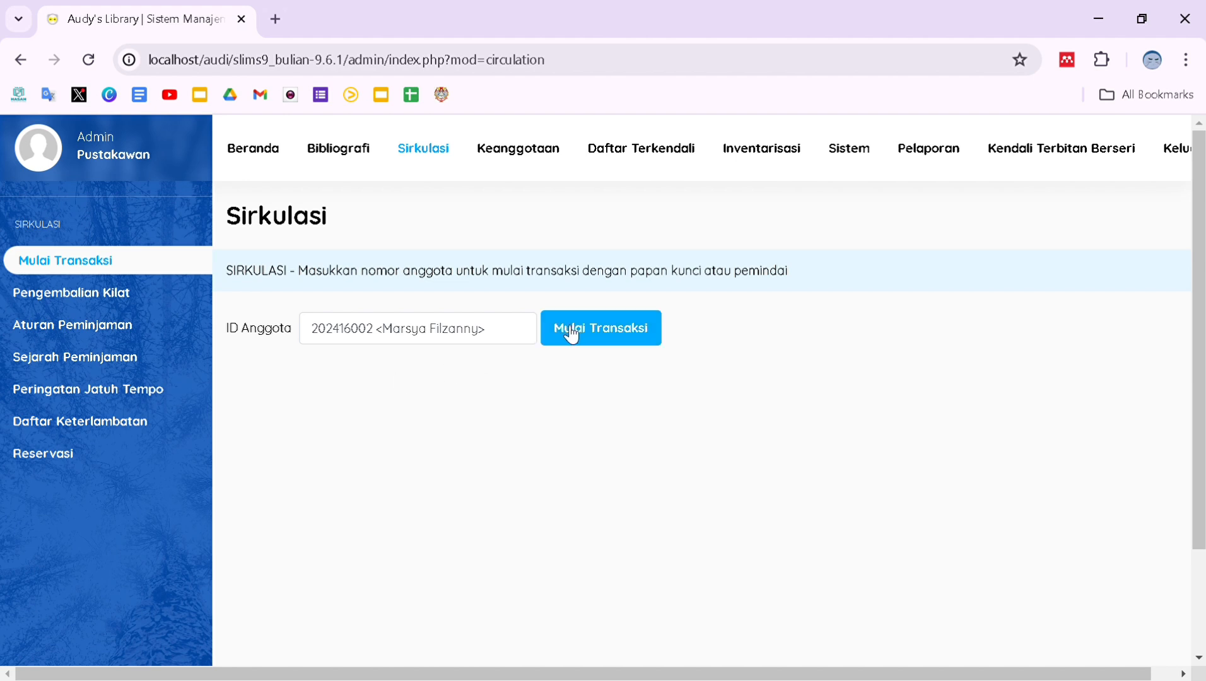
Start the transaction and lend copy 10, Akhlak Islam, due 2024-07-14.
left_click(571, 335)
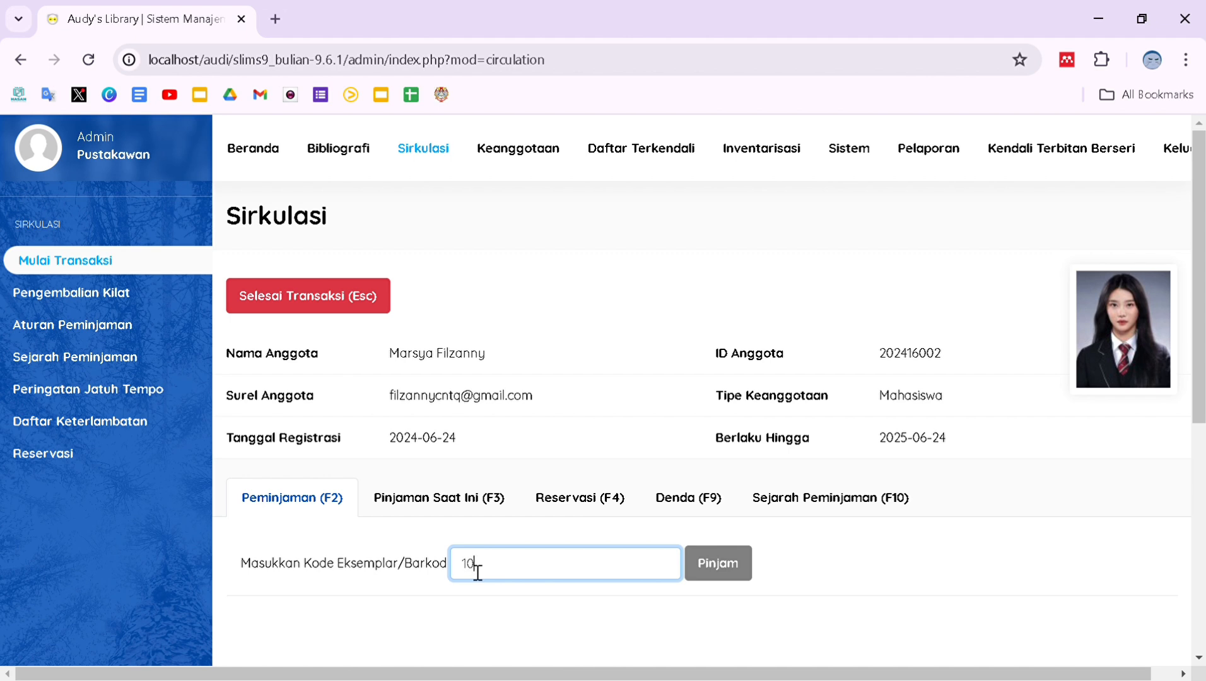
type("10")
left_click(719, 568)
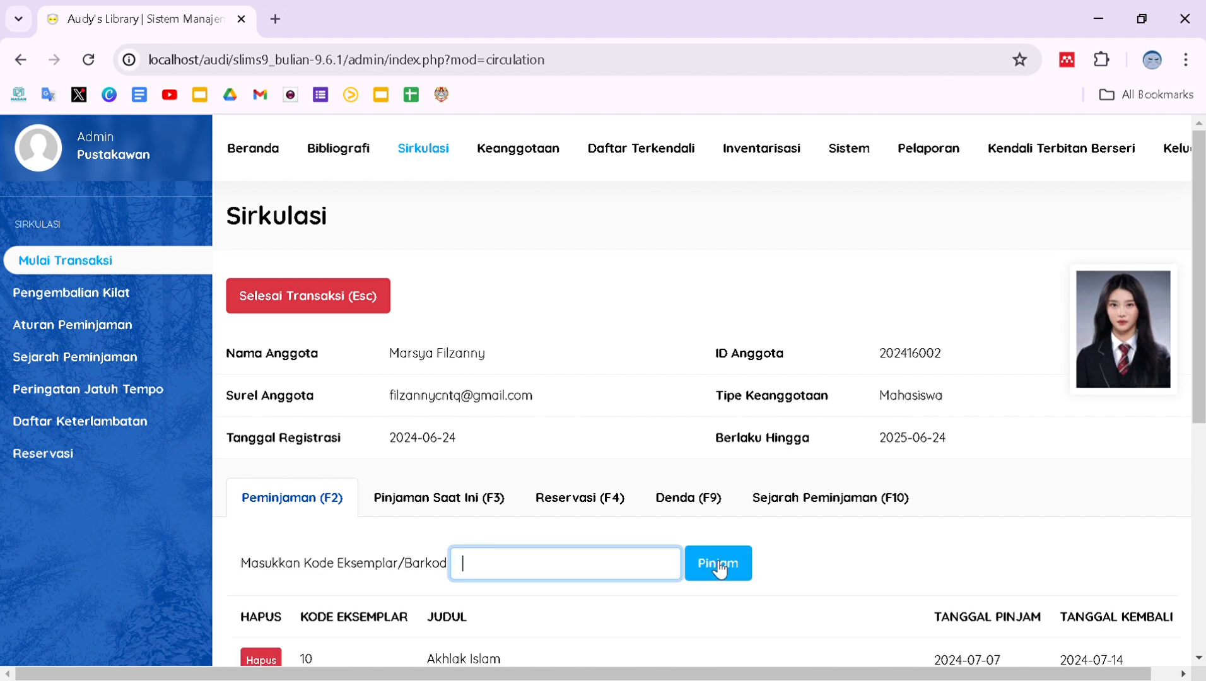
Finish the circulation transaction and confirm with OK.
scroll(719, 568, "down", 2)
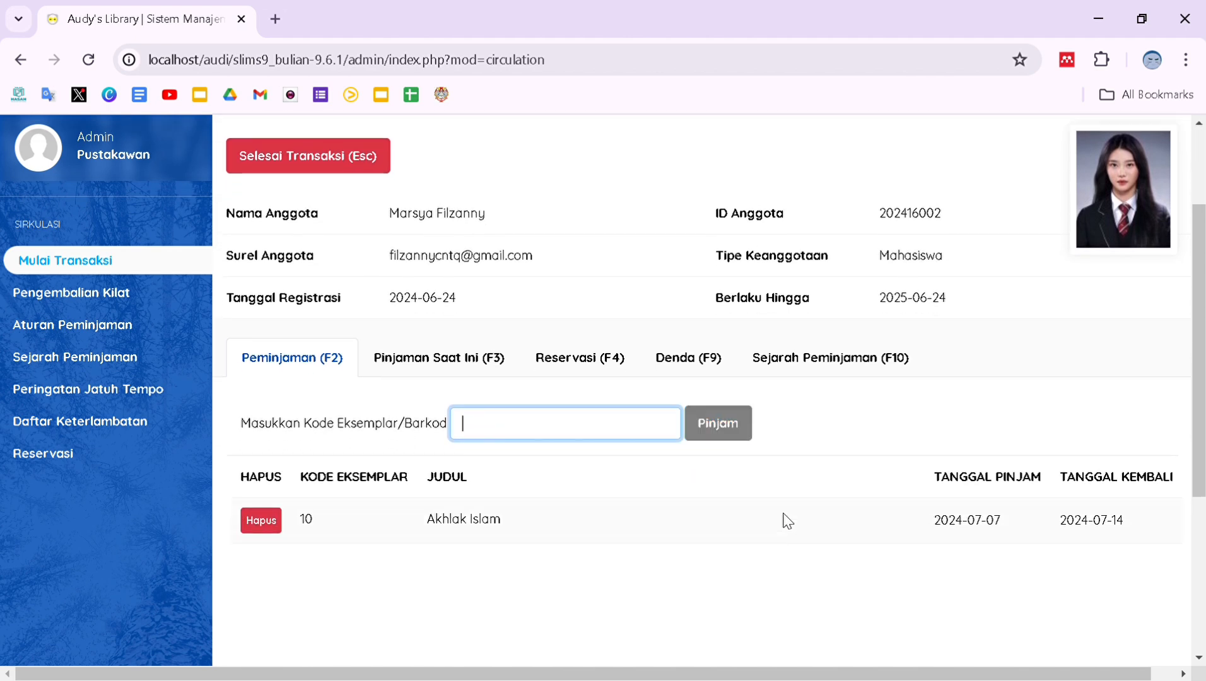
scroll(467, 538, "up", 2)
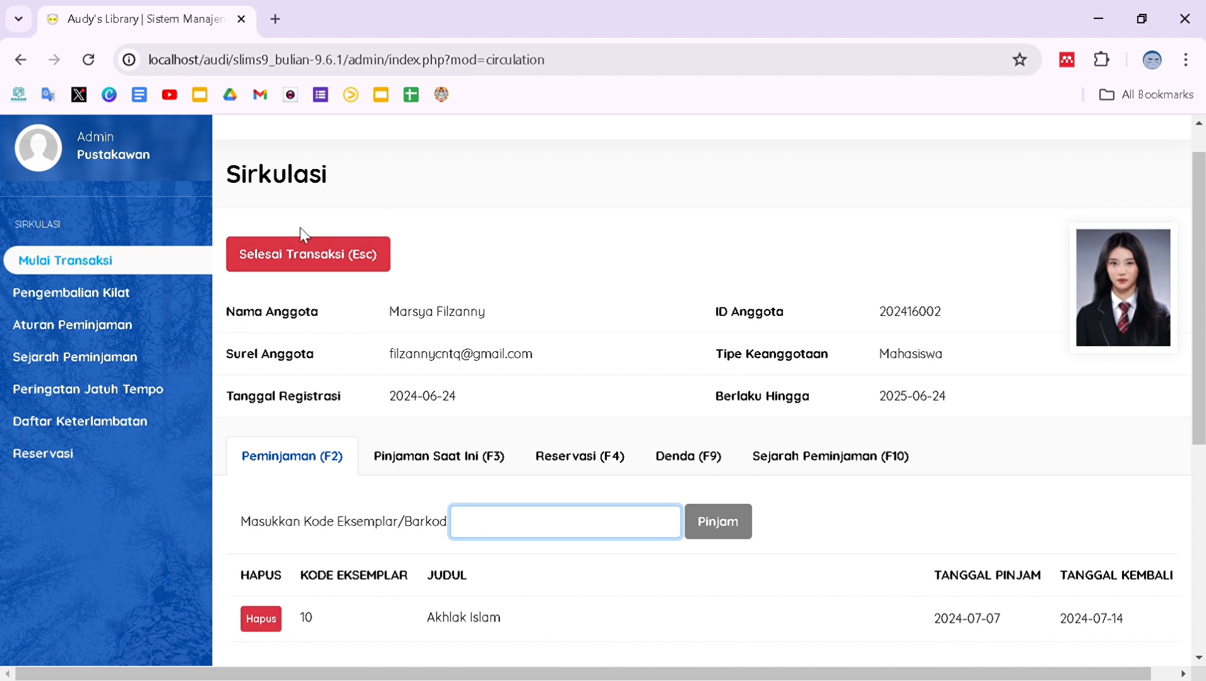
left_click(313, 250)
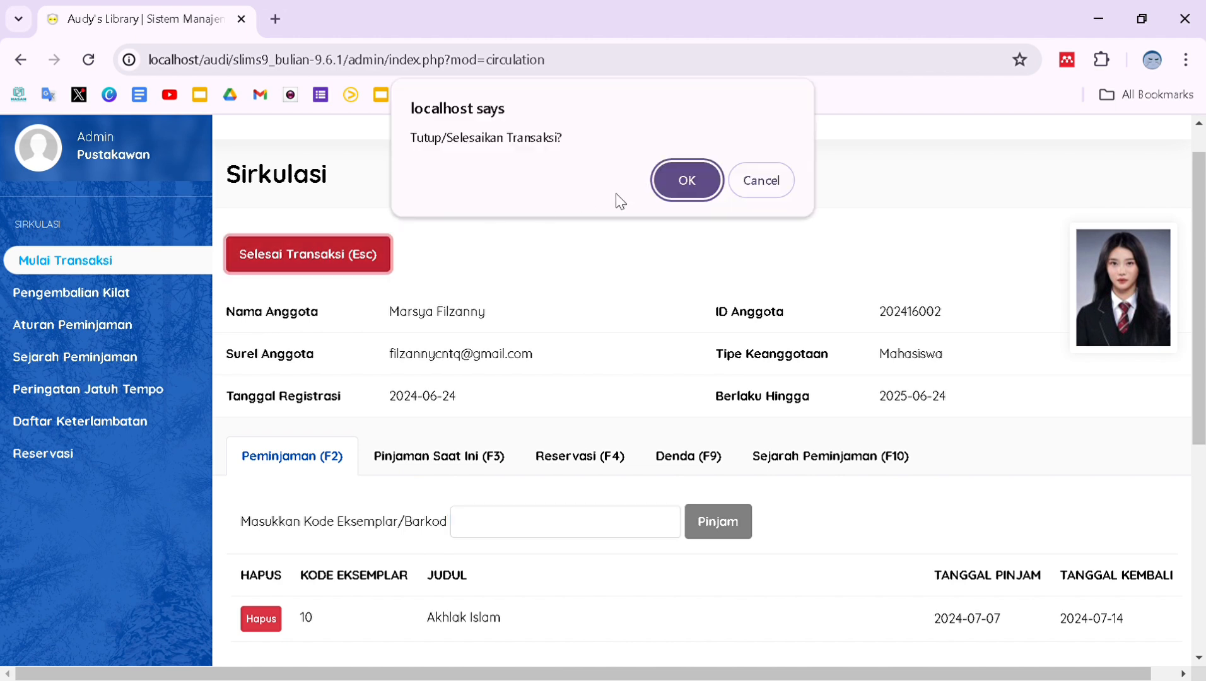
left_click(687, 182)
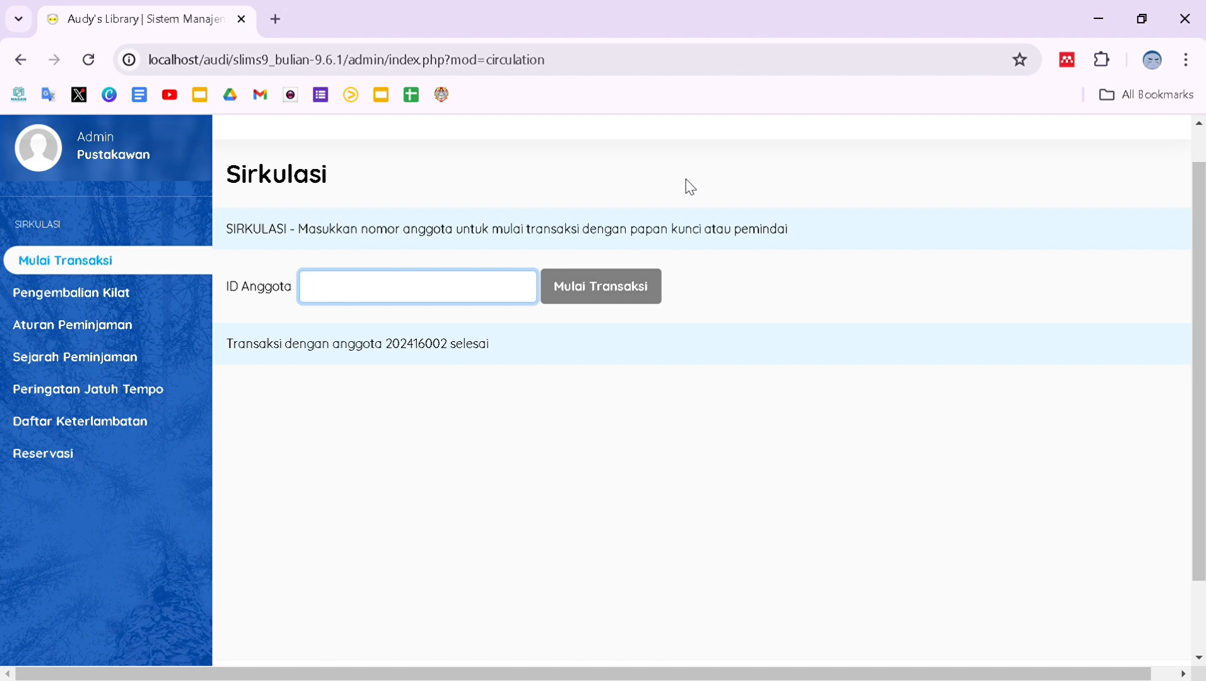
Open the library's public catalogue in a new tab and go to its AREA ANGGOTA member login.
left_click(276, 19)
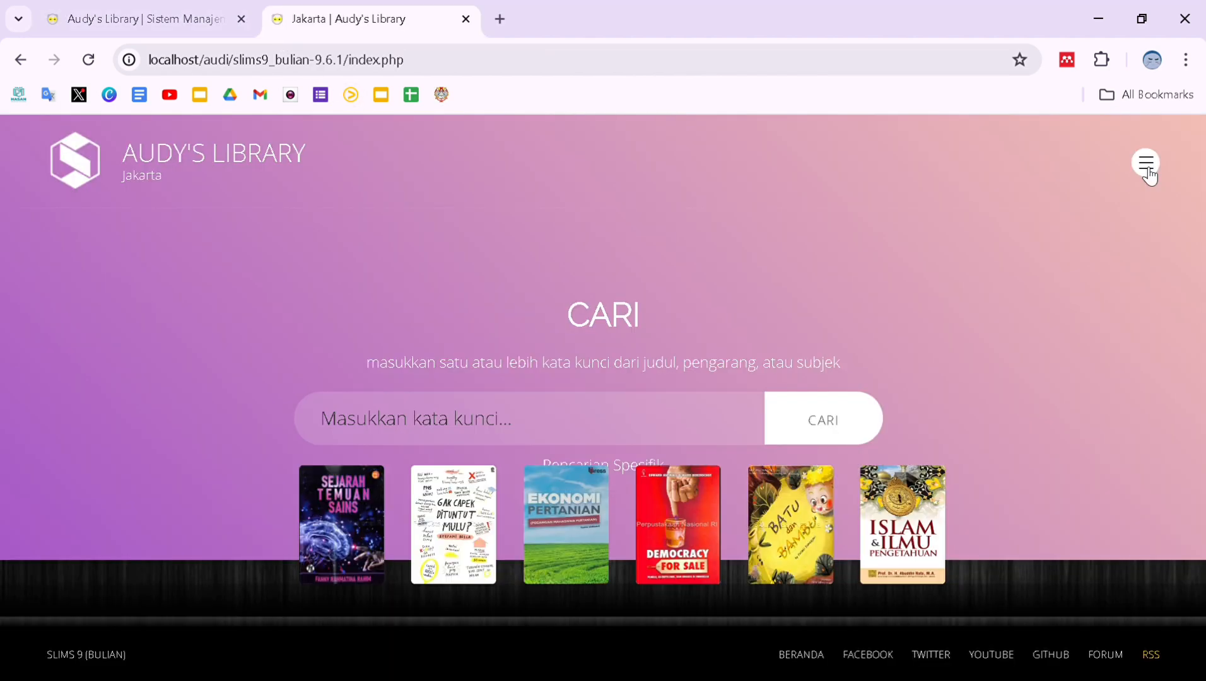
left_click(1146, 165)
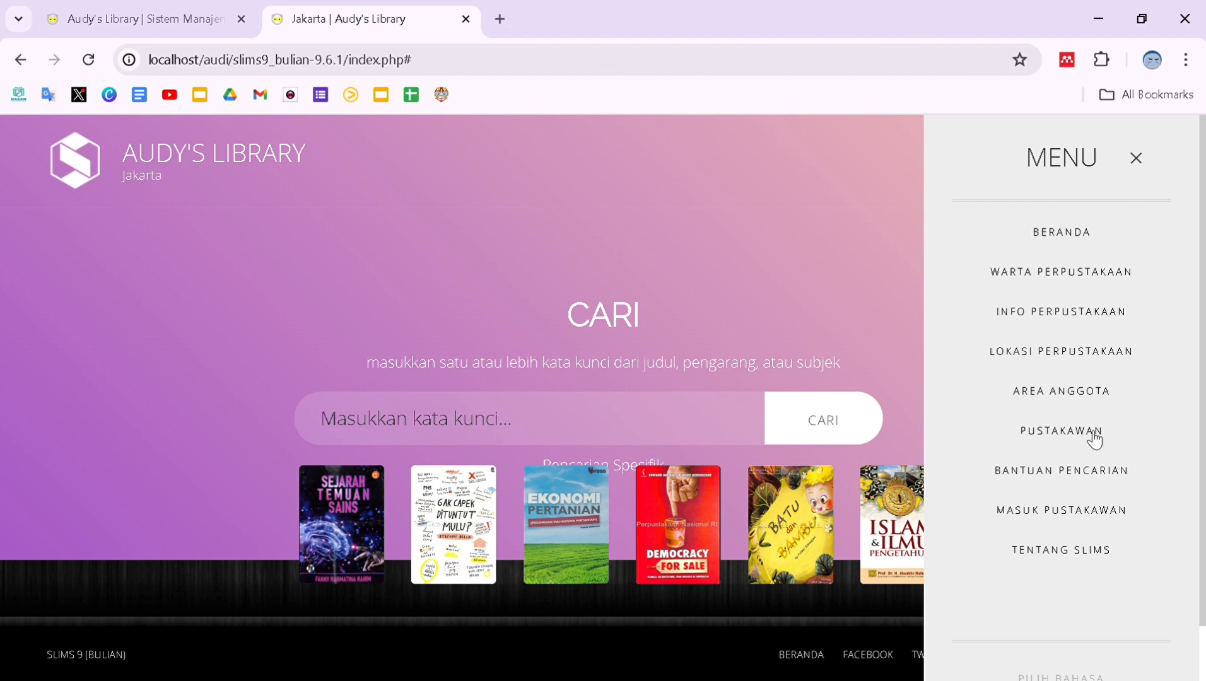
left_click(1082, 399)
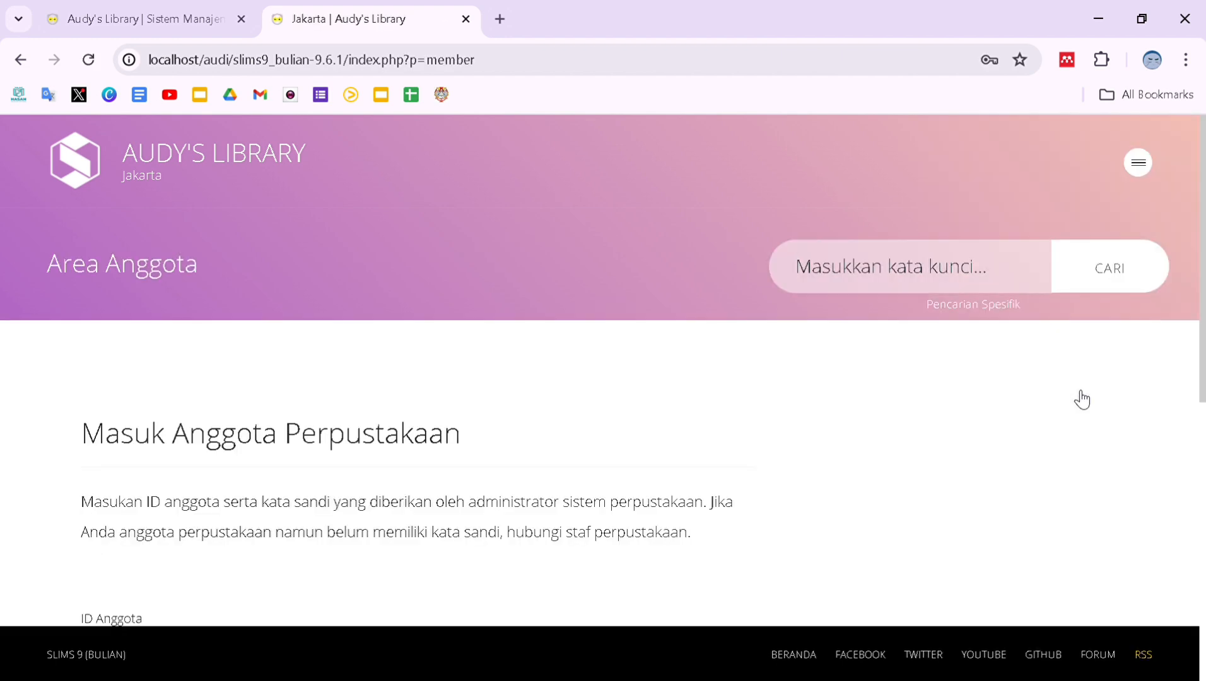
scroll(959, 464, "down", 4)
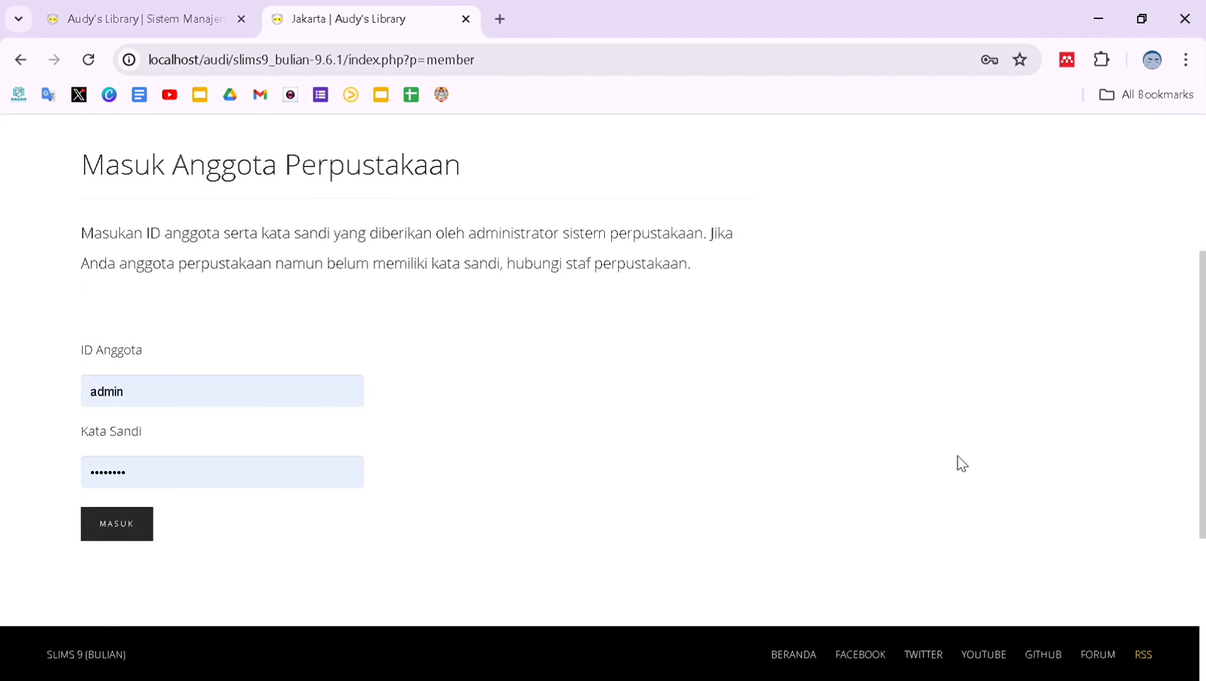
scroll(960, 464, "down", 3)
left_click(161, 230)
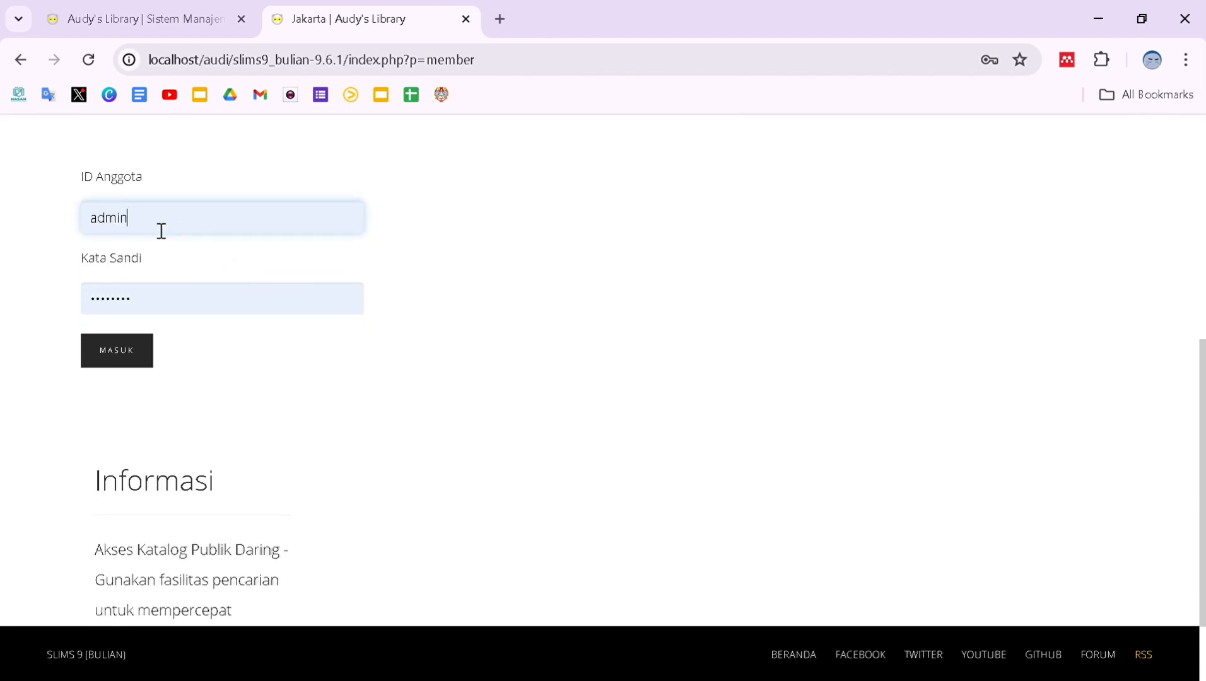
left_click_drag(161, 231, 76, 229)
type("202416002")
left_click_drag(189, 311, 22, 307)
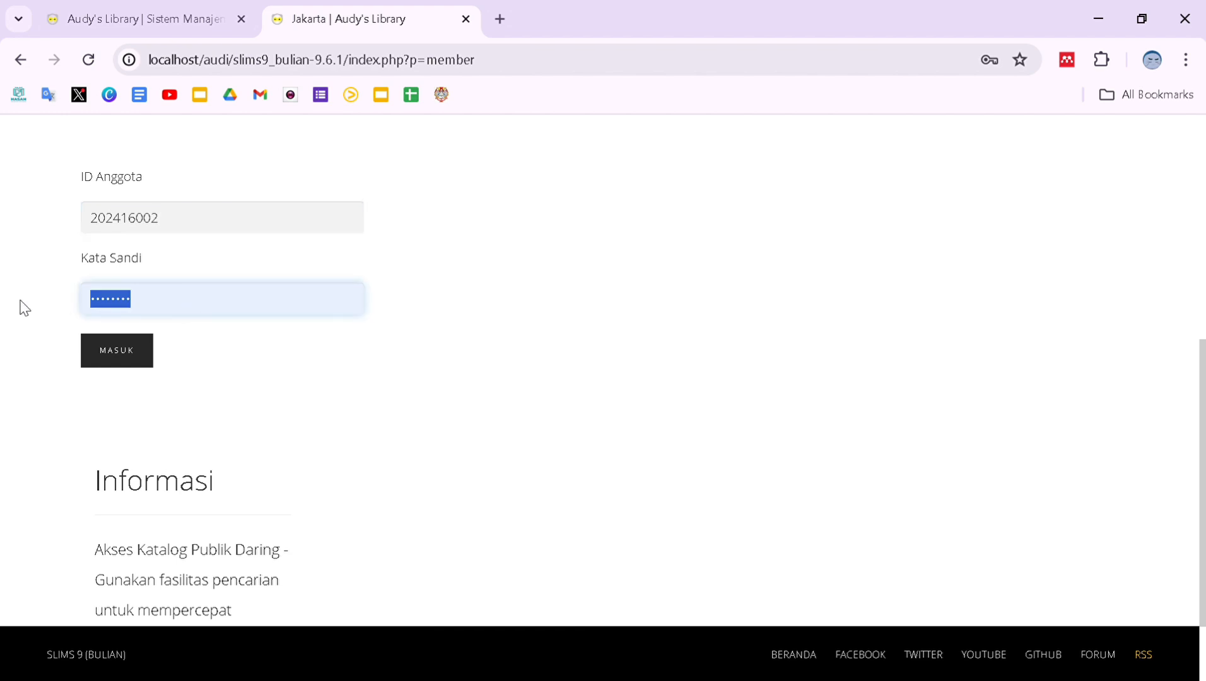
key("BackSpace")
type("123")
left_click(113, 357)
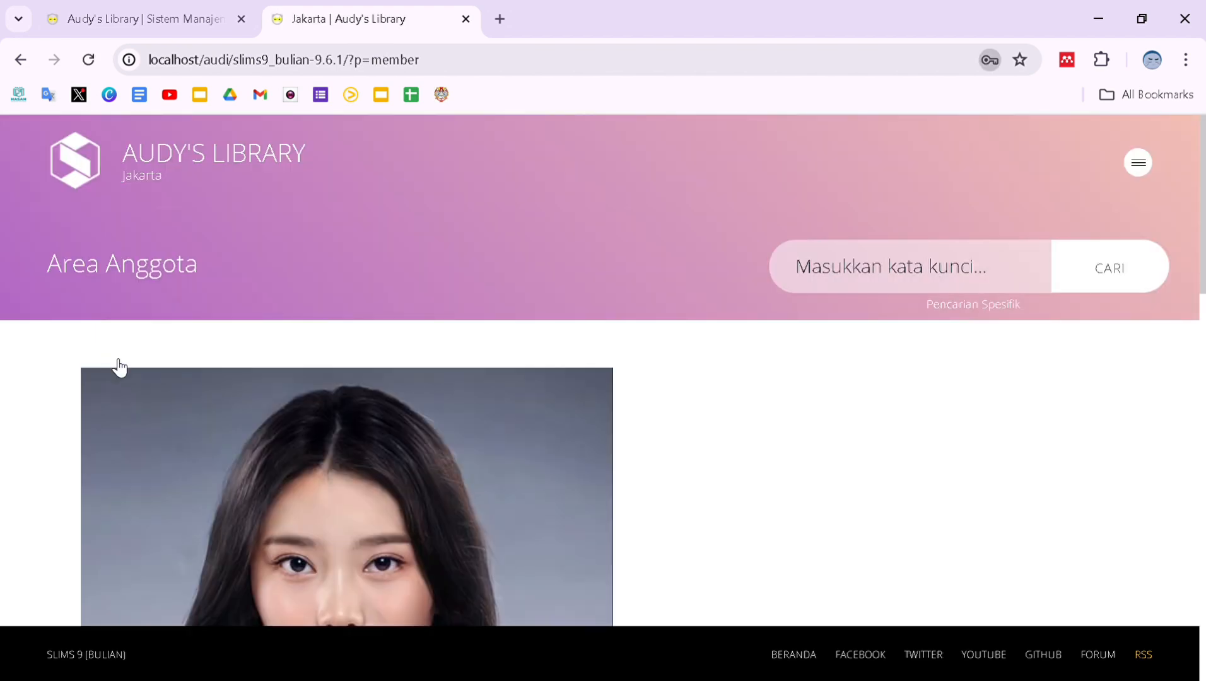
scroll(1068, 218, "down", 2)
scroll(719, 453, "down", 10)
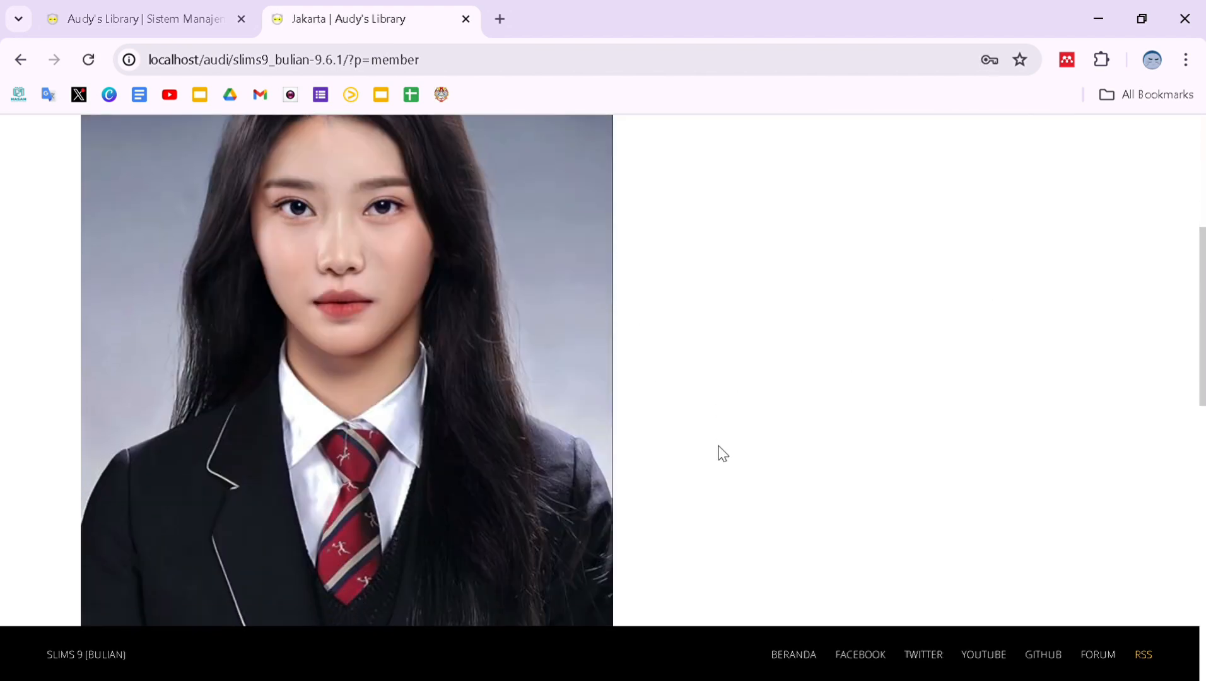
scroll(721, 453, "down", 2)
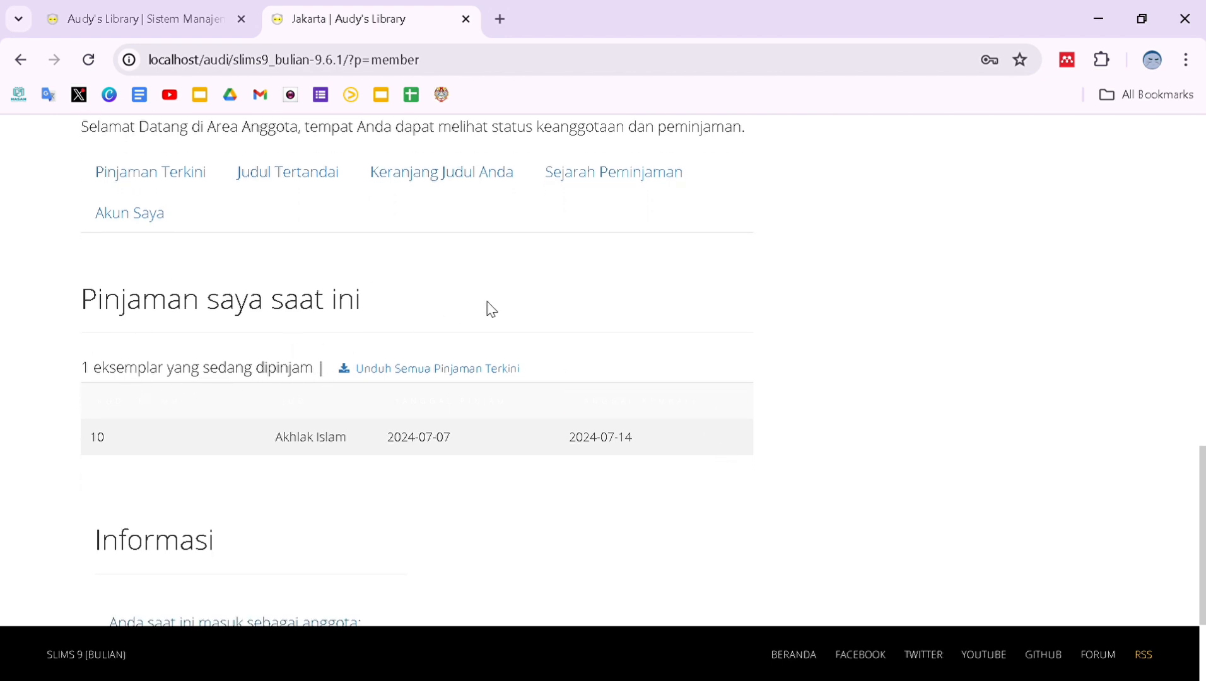
In the admin tab's Sirkulasi section, start a circulation transaction for the new member.
key("ctrl+Tab")
left_click(420, 171)
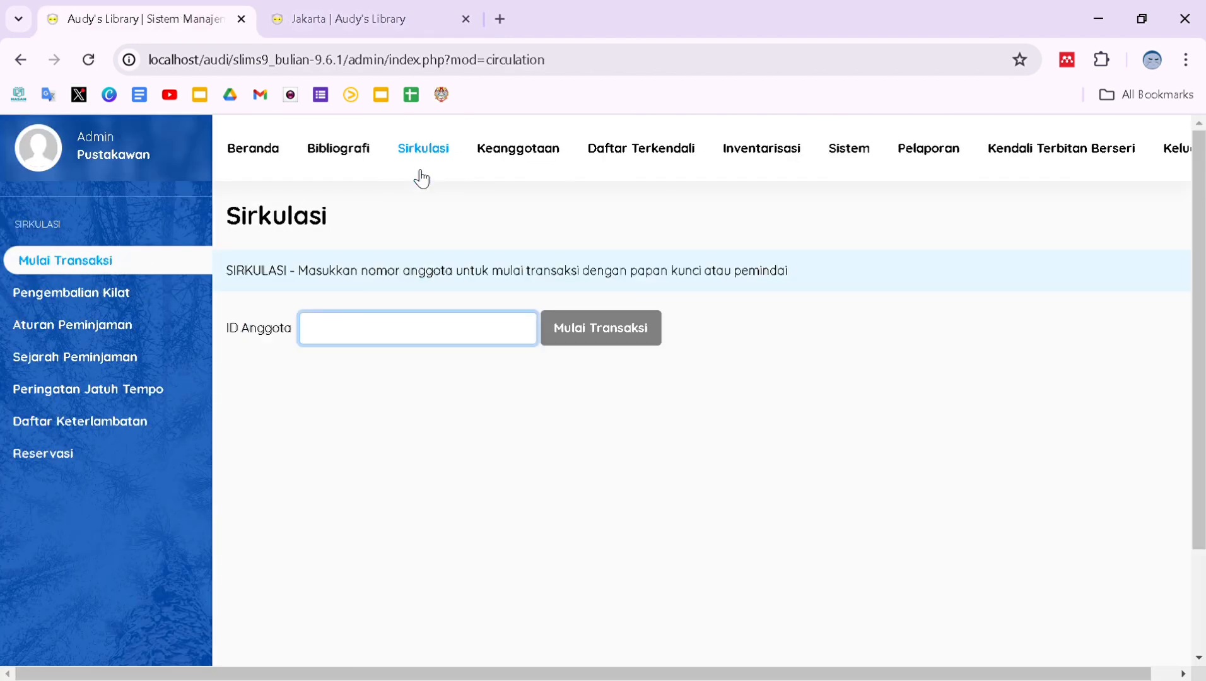
type("202416")
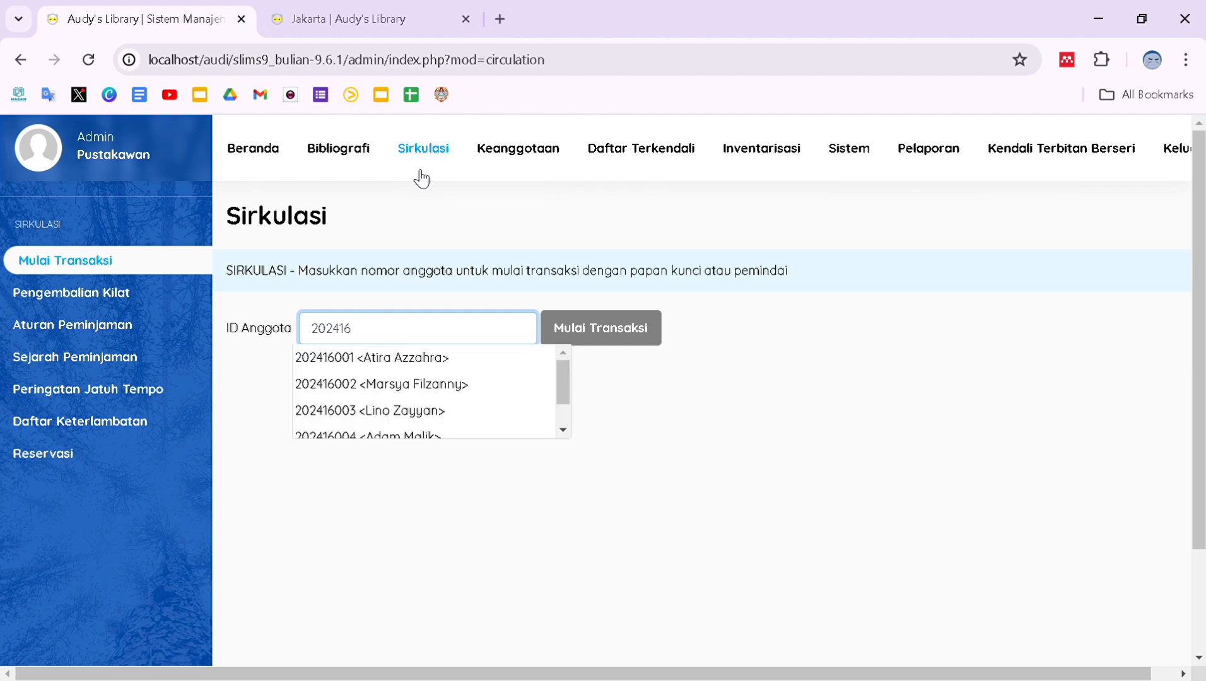
left_click(407, 393)
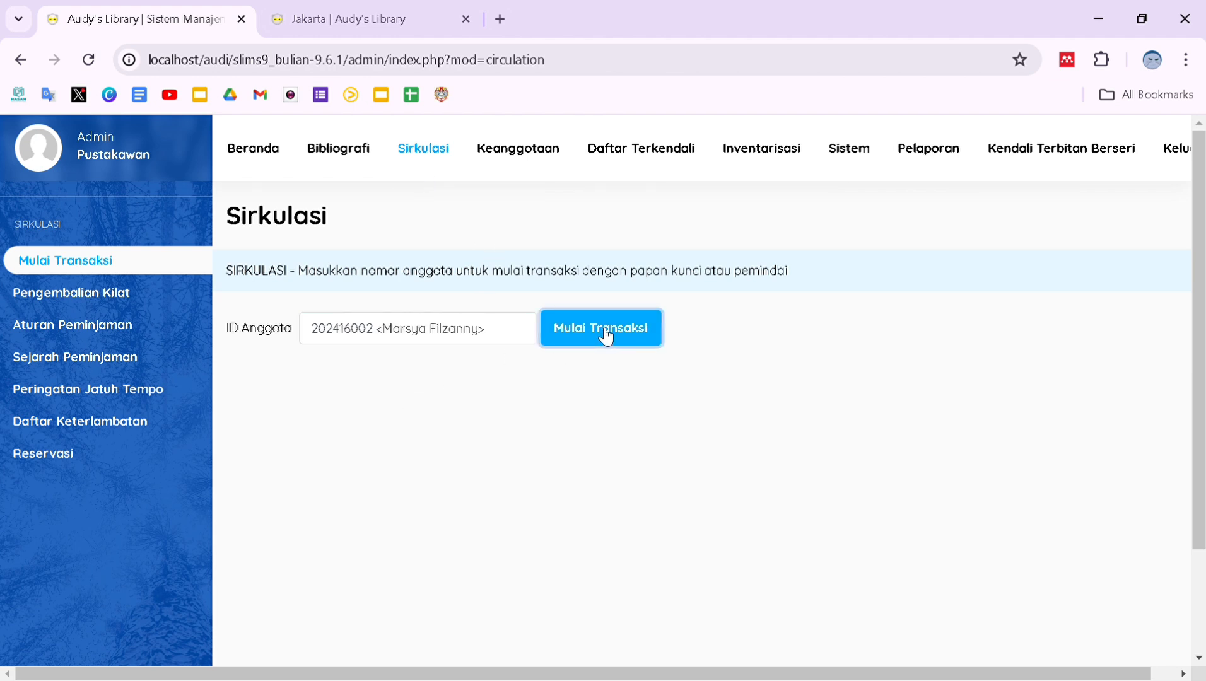
left_click(604, 333)
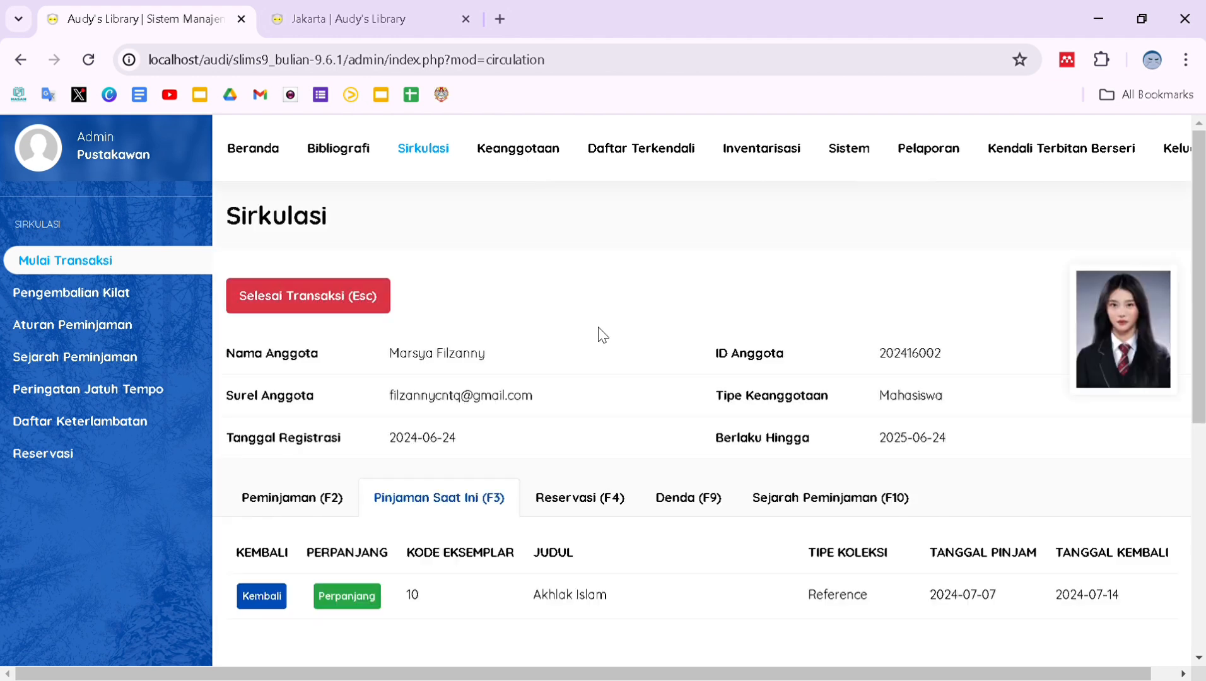
Return the borrowed Akhlak Islam copy, close the transaction, and go back to the catalogue tab.
left_click(261, 597)
left_click(691, 179)
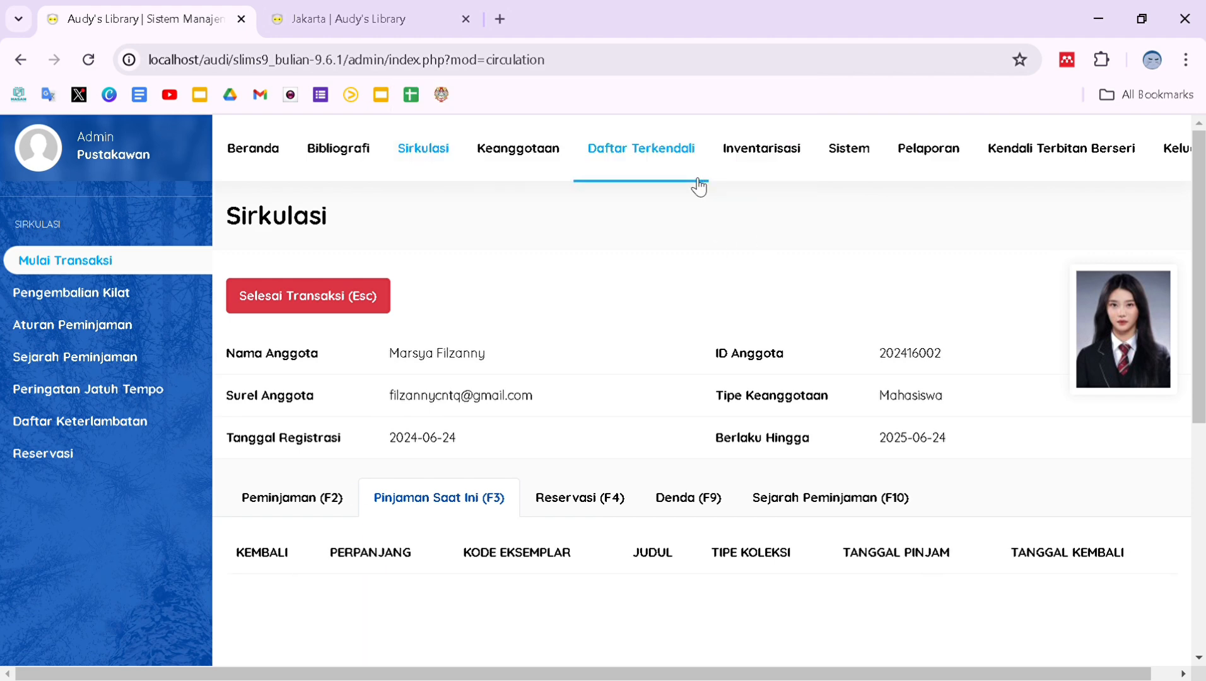
left_click(355, 296)
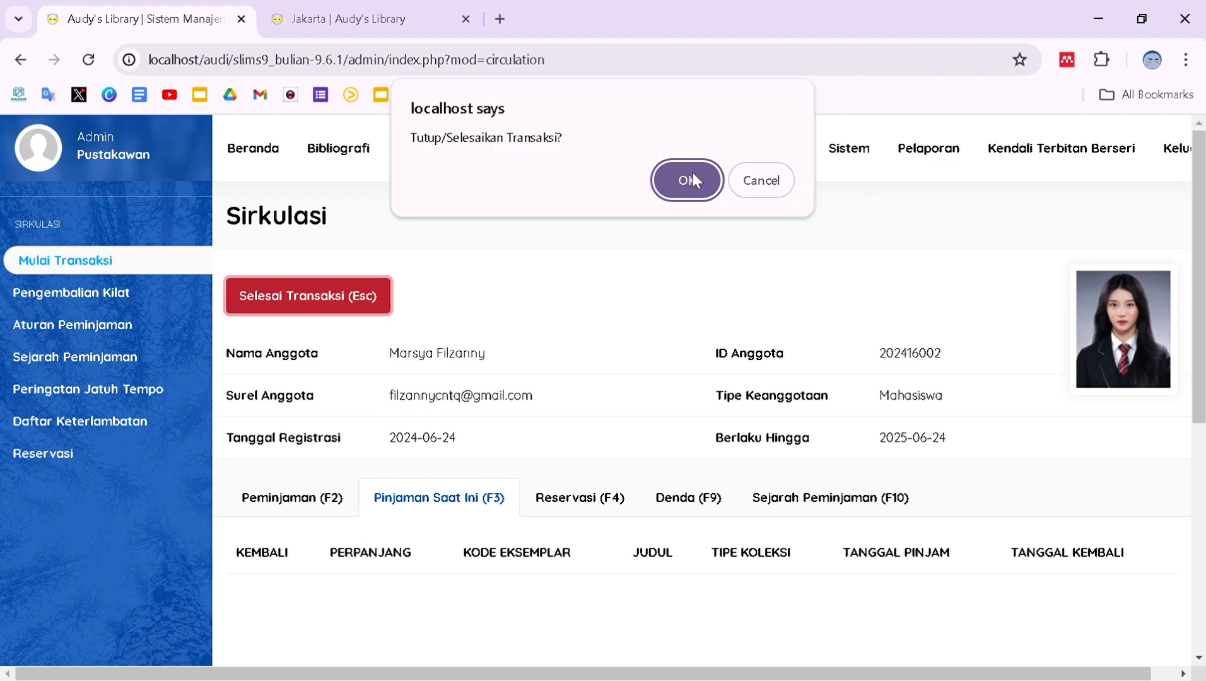
left_click(692, 180)
left_click(379, 7)
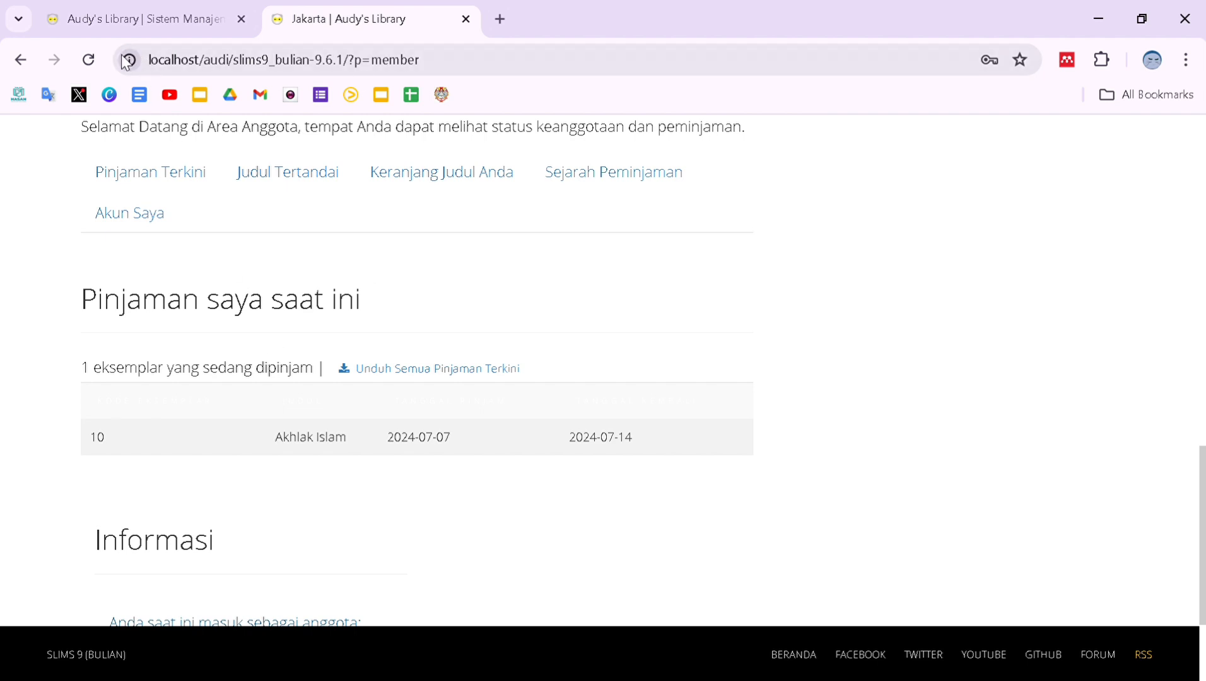
Reload the member page and log in again with the member's ID and password.
left_click(89, 60)
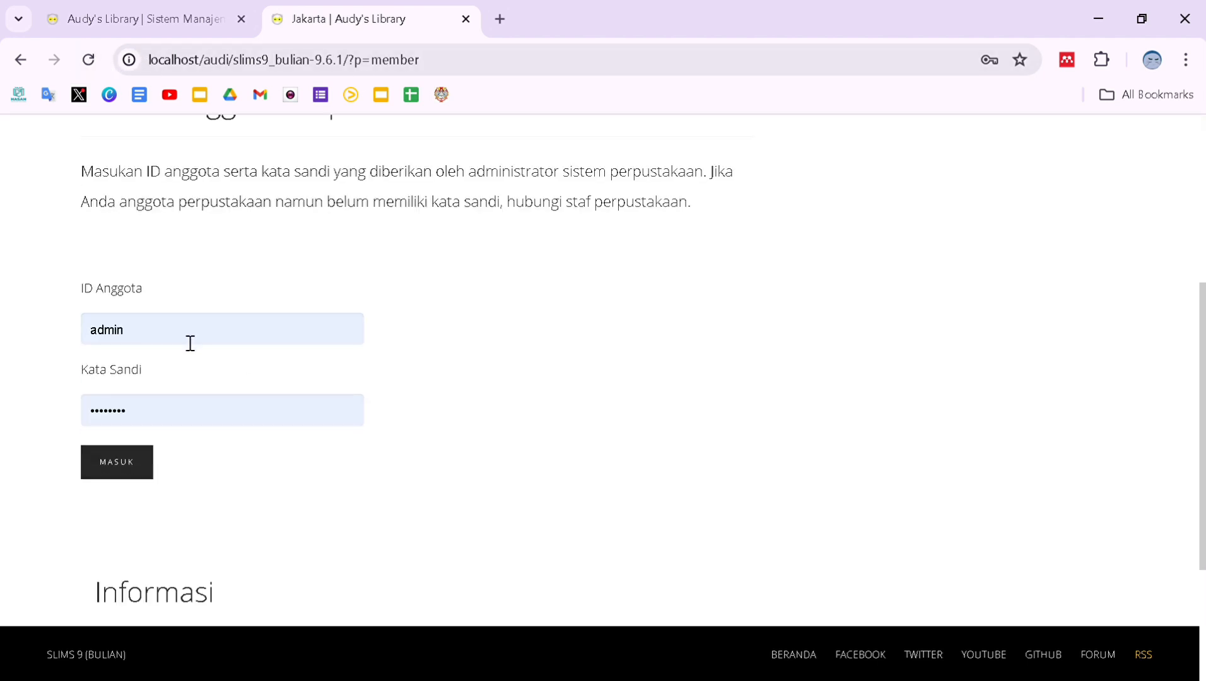
double_click(96, 342)
type("202416002")
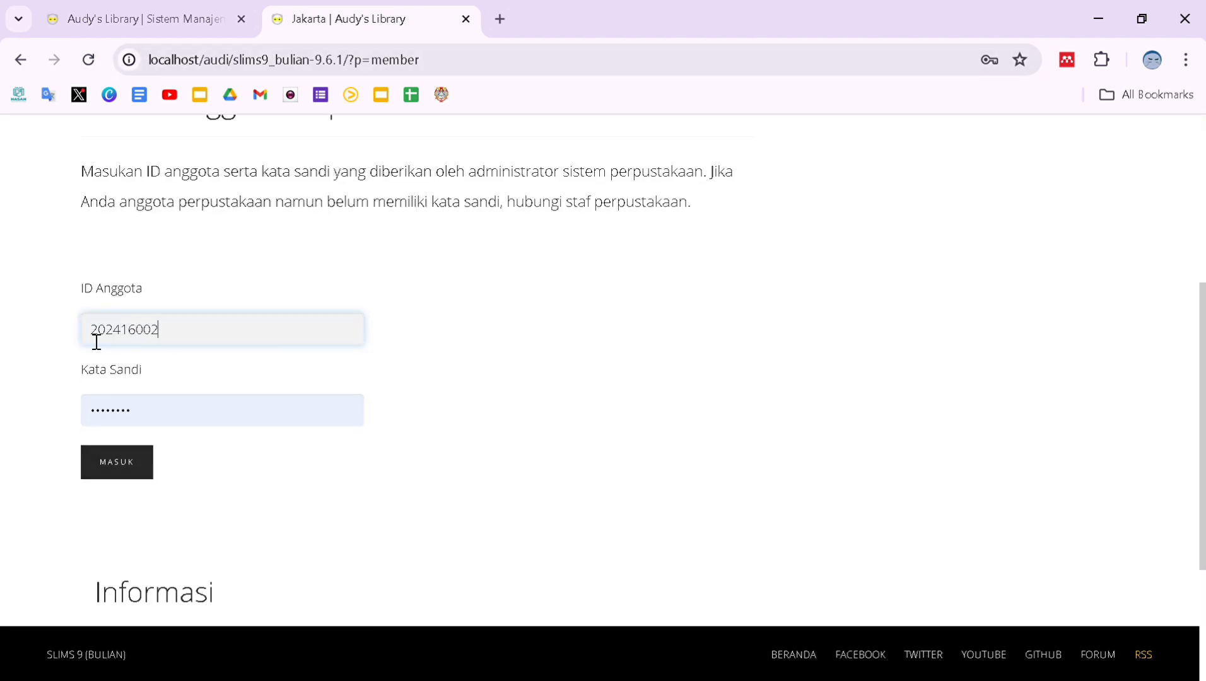
left_click_drag(167, 406, 70, 406)
type("123")
left_click(129, 470)
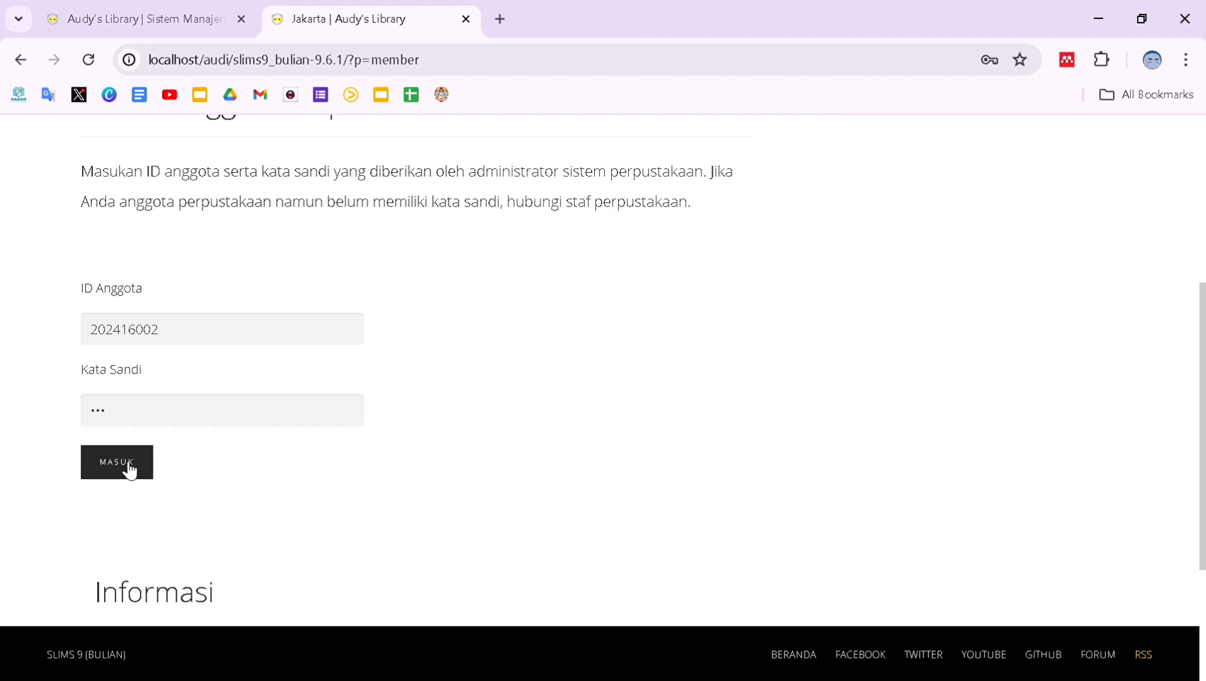
scroll(1026, 402, "down", 4)
scroll(759, 444, "down", 5)
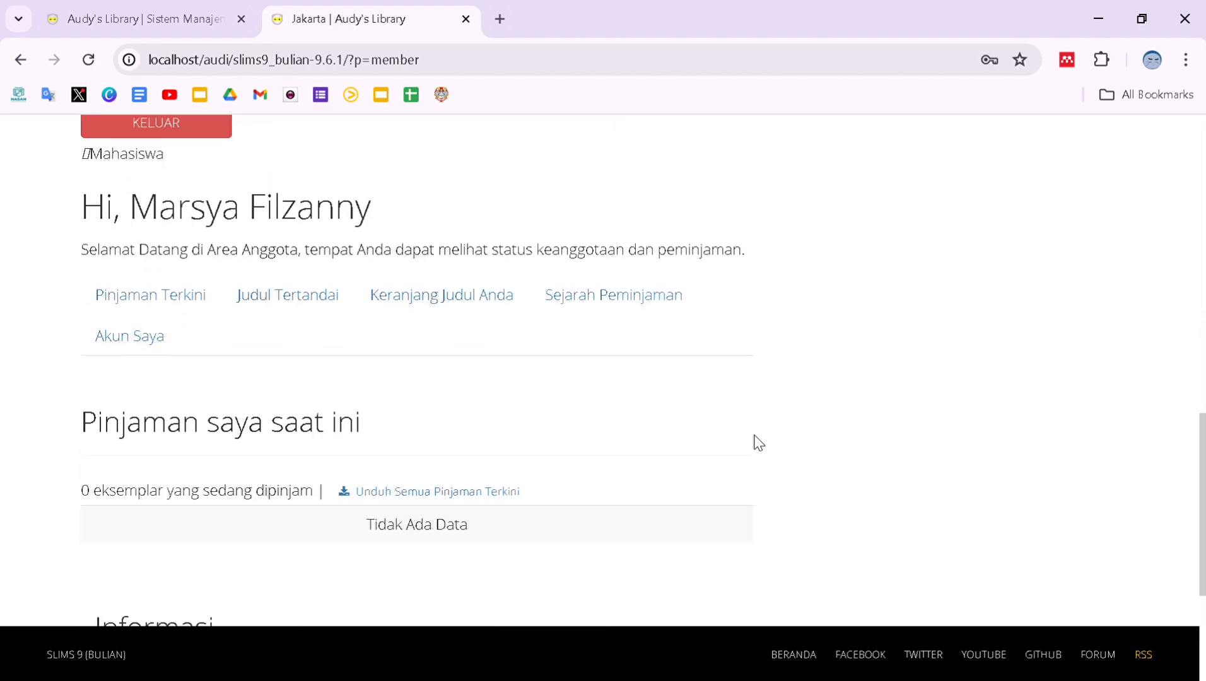
scroll(759, 443, "down", 1)
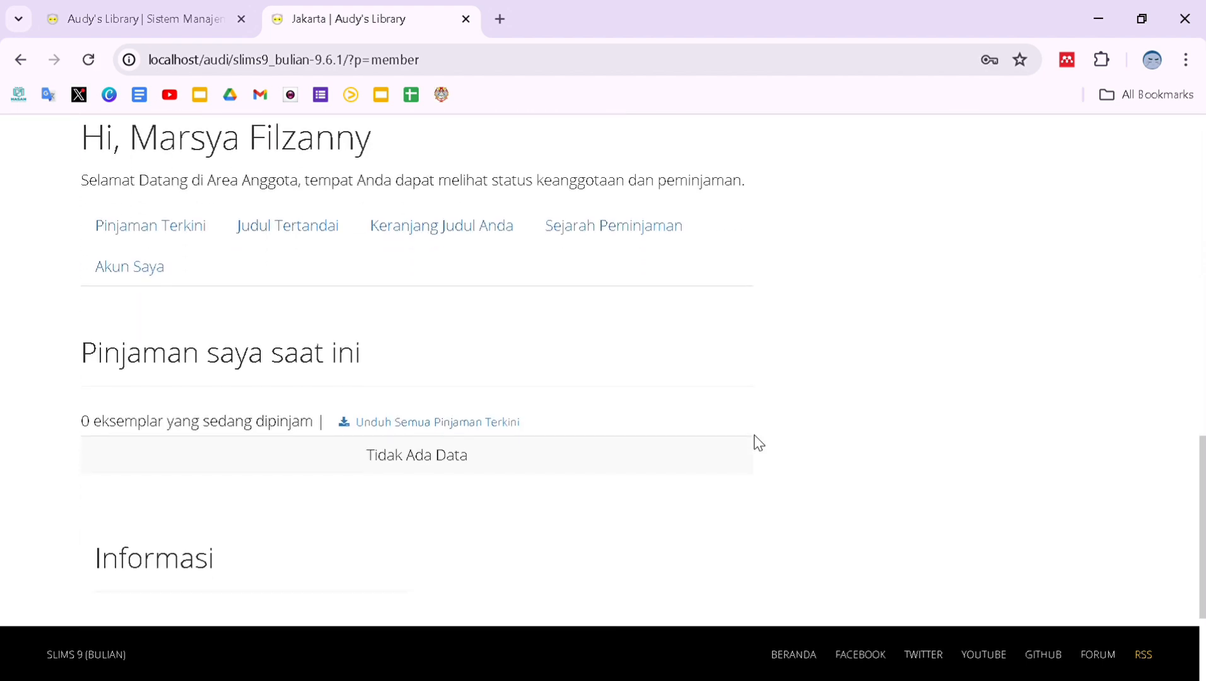
Check Sejarah Peminjaman for the returned Akhlak Islam, then confirm Pinjaman Terkini shows no loans.
left_click(623, 225)
scroll(628, 227, "down", 10)
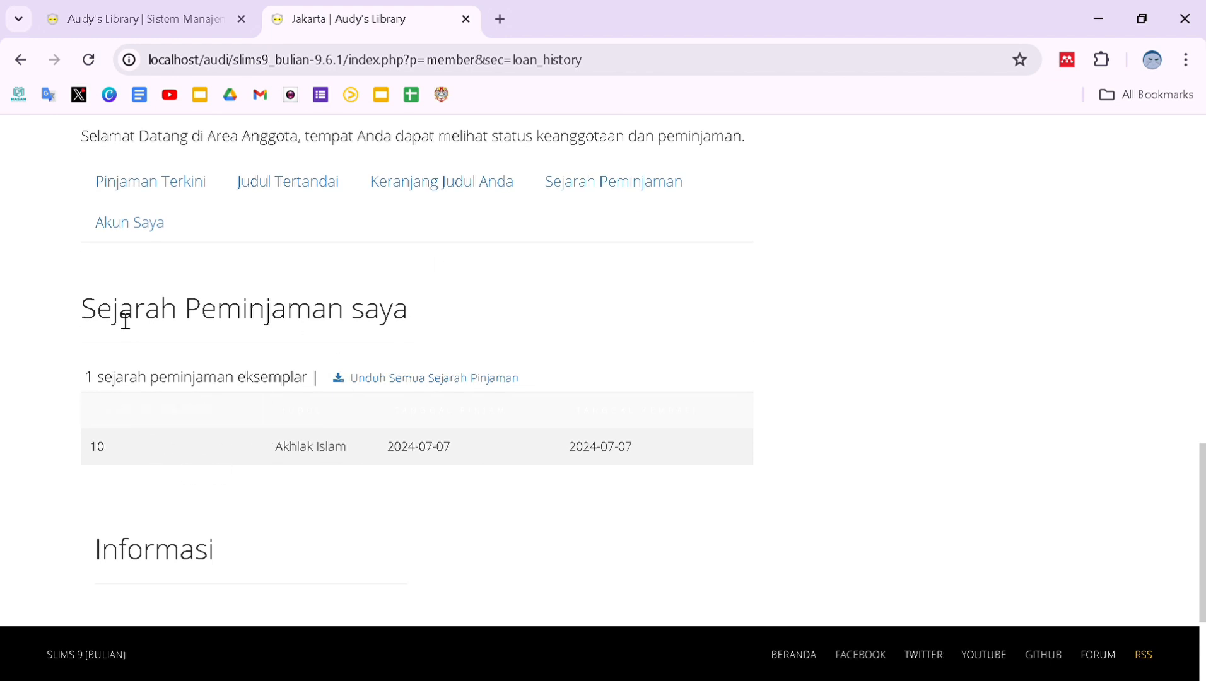
left_click(182, 192)
scroll(248, 329, "down", 8)
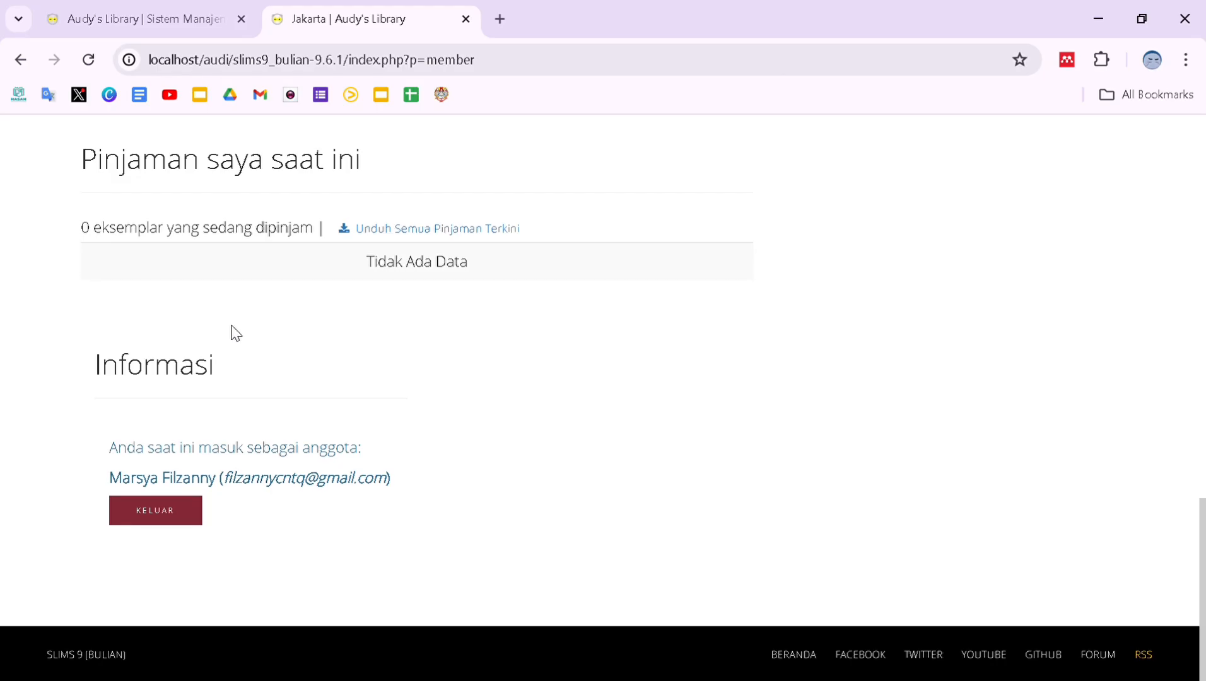